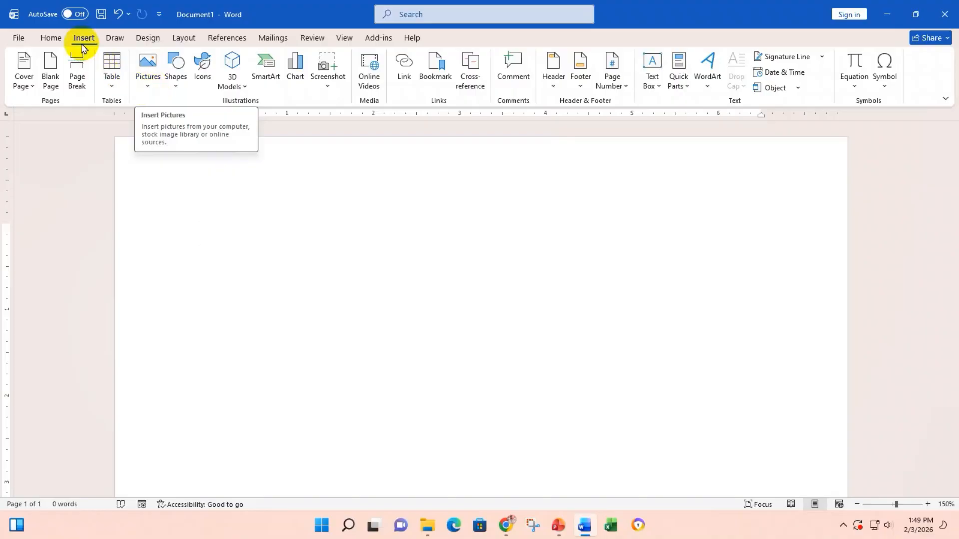
- Start inserting a picture from this device and browse to the Downloads folder
left_click(150, 89)
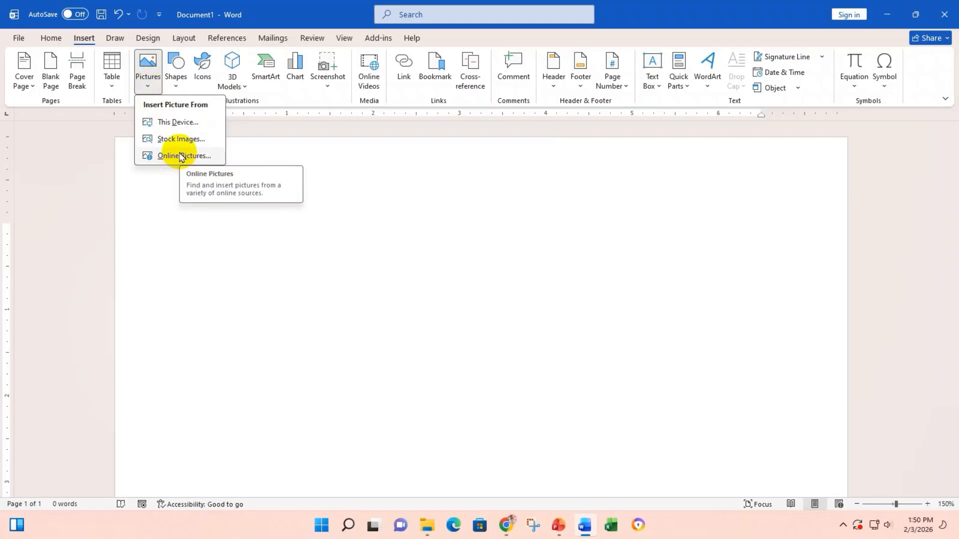
left_click(178, 125)
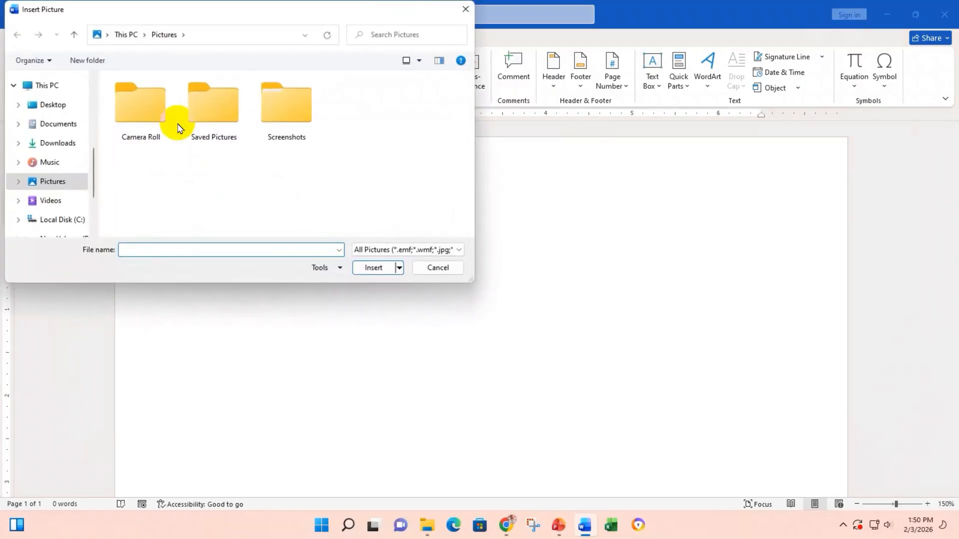
left_click_drag(206, 15, 420, 93)
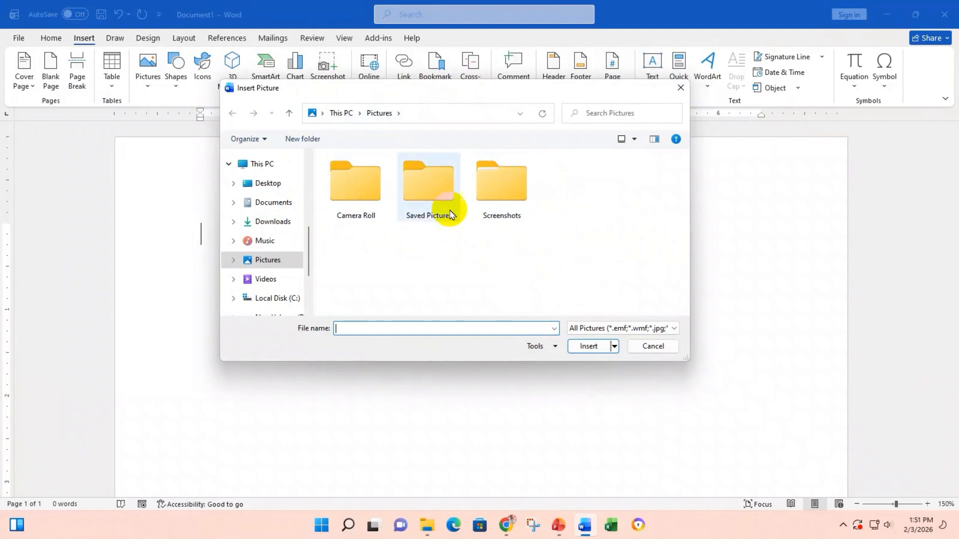
left_click(272, 184)
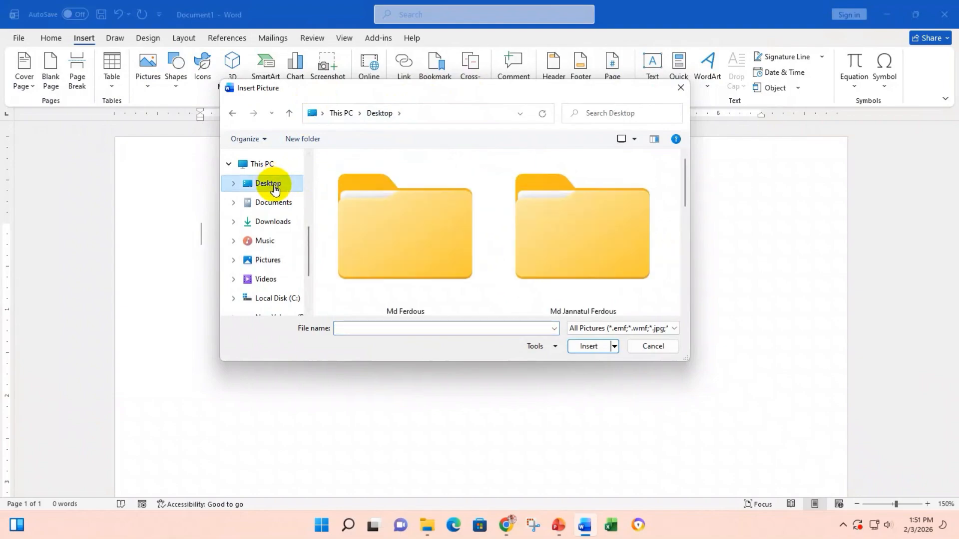
left_click(275, 203)
left_click(281, 223)
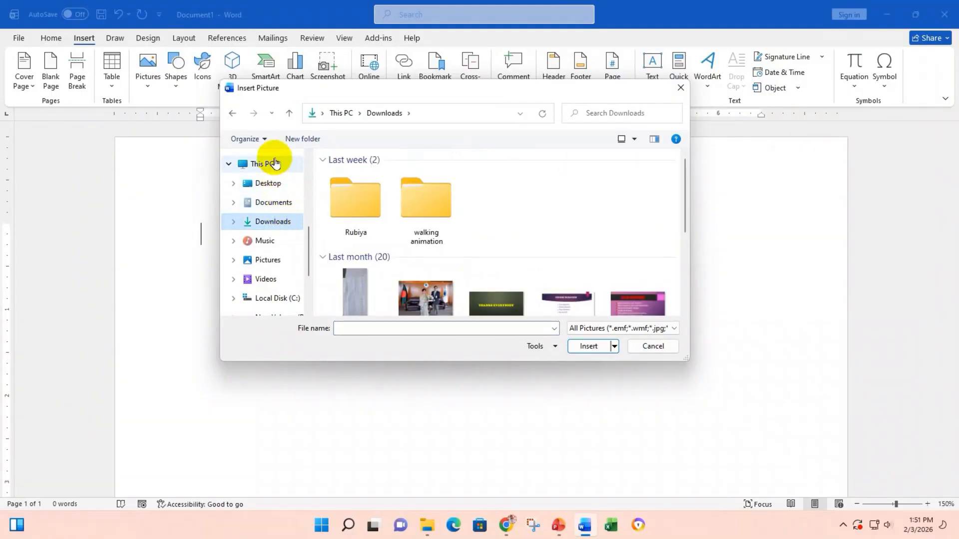
left_click_drag(310, 235, 309, 262)
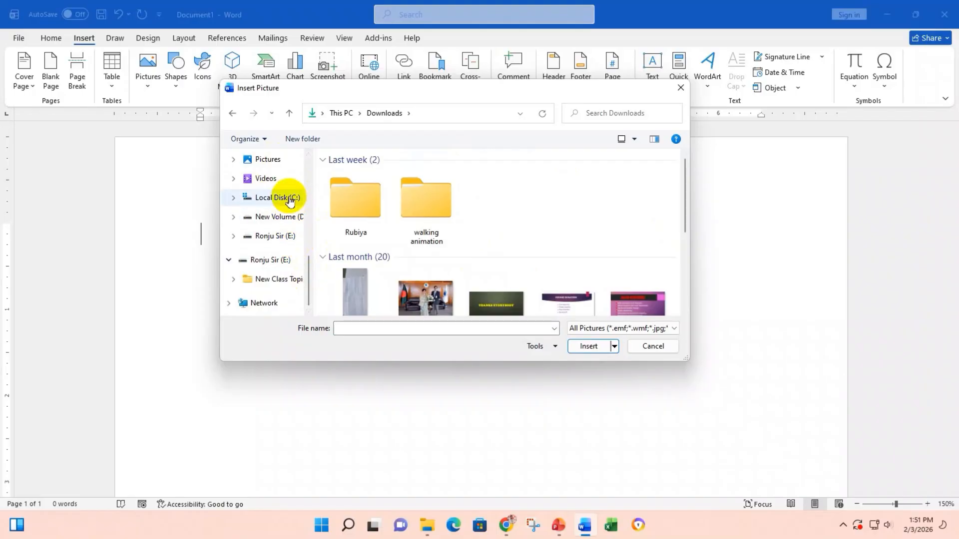
scroll(294, 214, "up", 3)
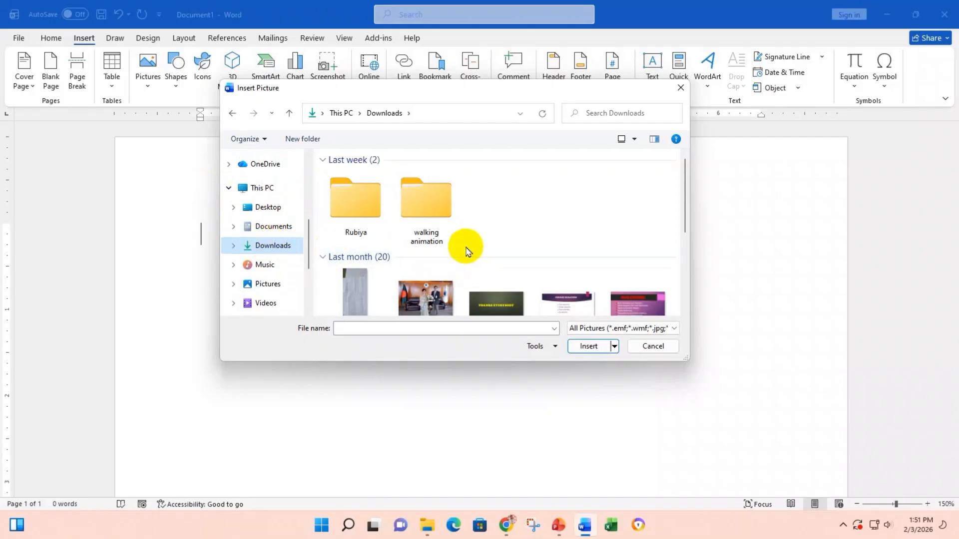
scroll(462, 250, "down", 1)
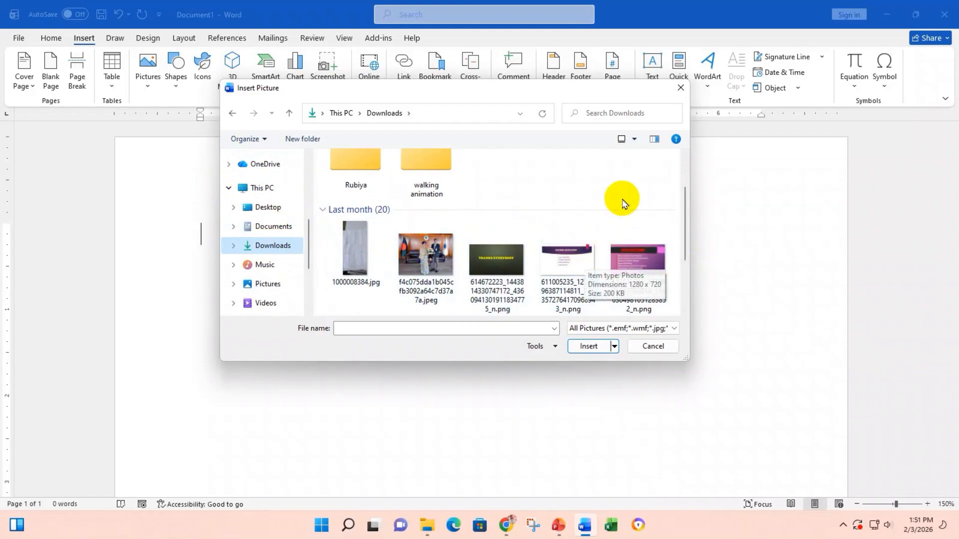
- Try the small icons view for the Downloads files and return to large icons
left_click(637, 139)
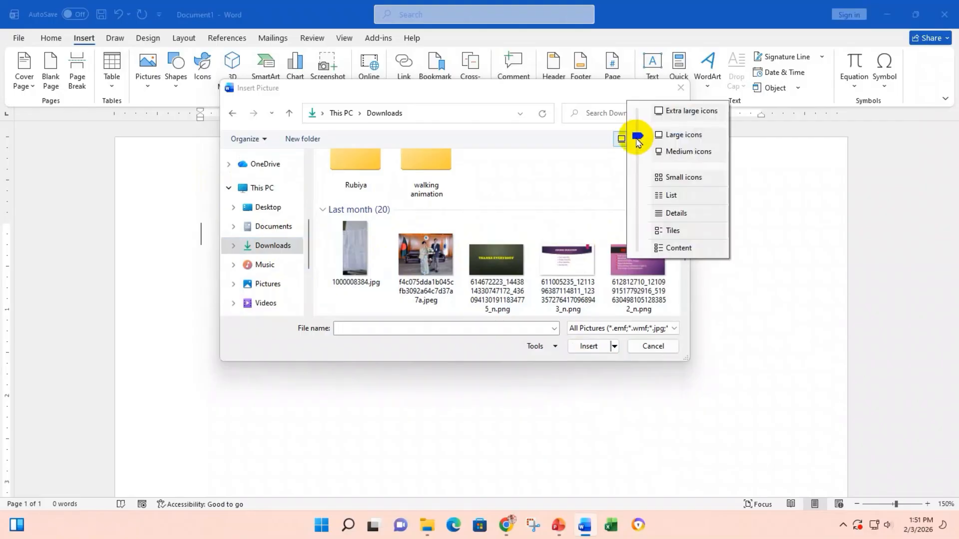
left_click(667, 178)
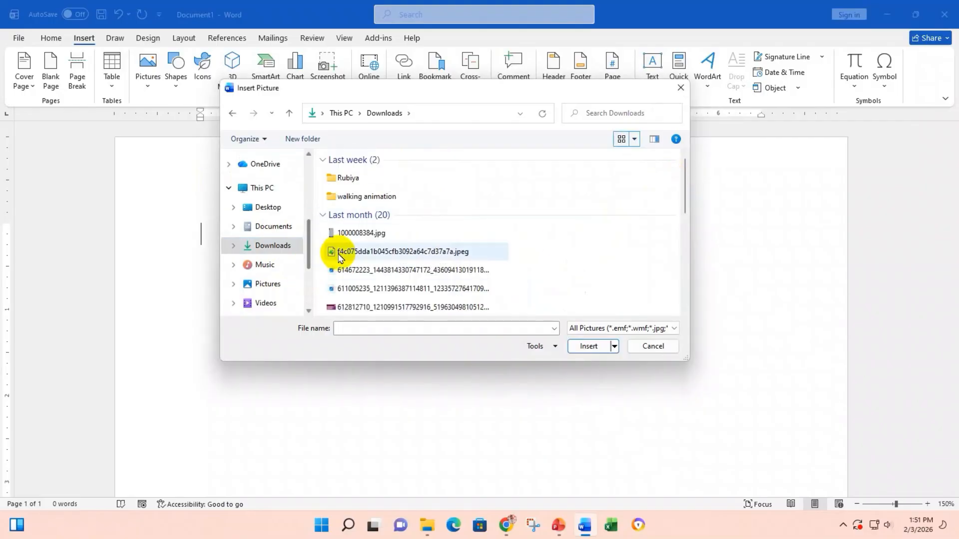
left_click(634, 139)
left_click(681, 90)
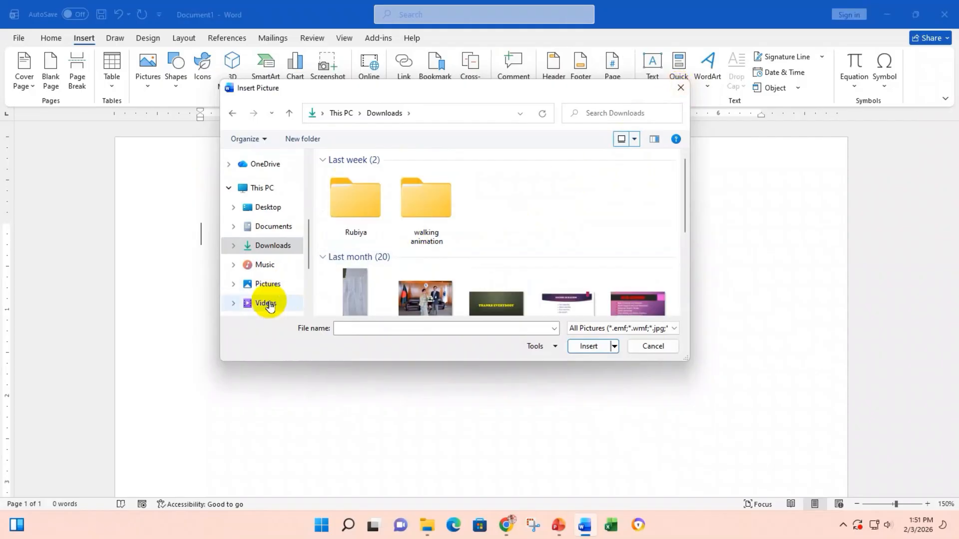
- Insert the picture "WhatsApp Image 2026-01-18 at 6.20.53 PM.jpeg" from the Downloads folder into the document
scroll(428, 278, "down", 3)
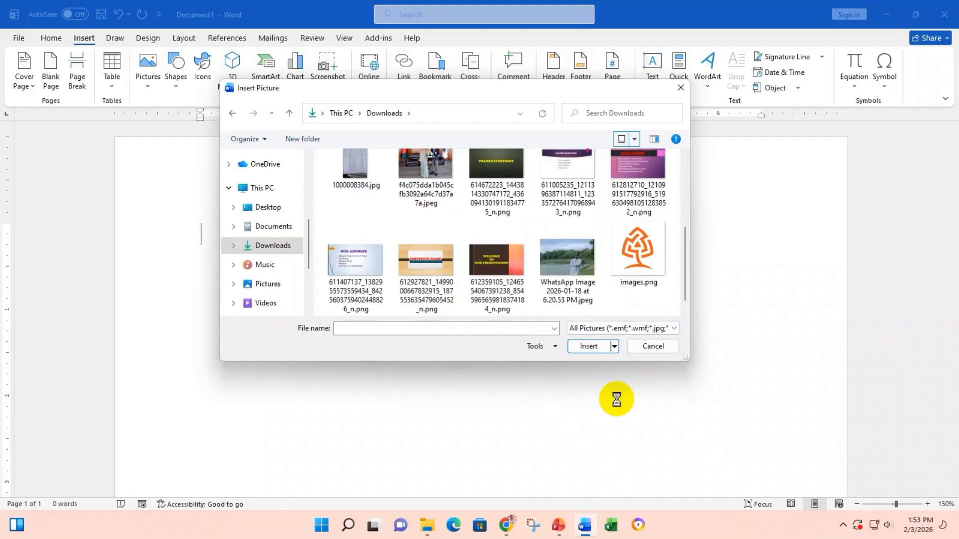
left_click(572, 281)
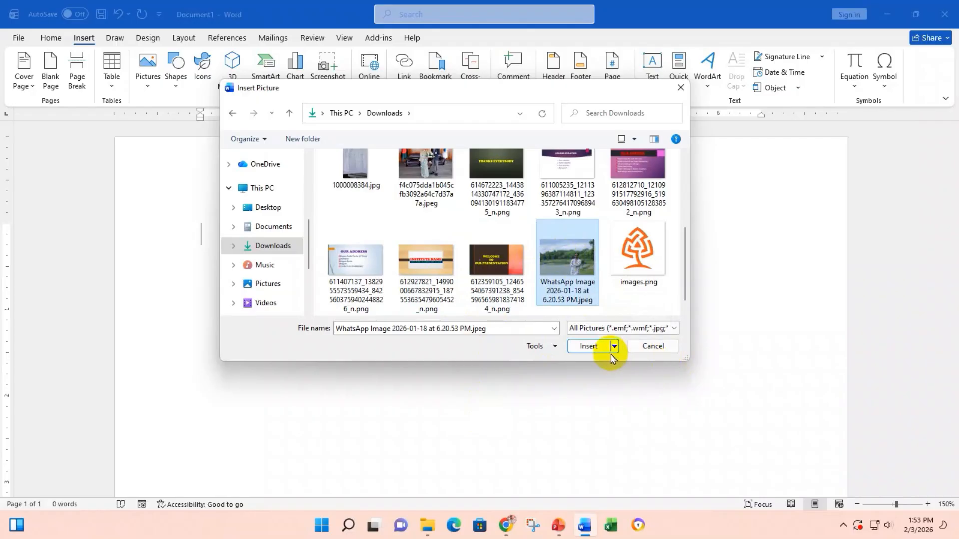
left_click(589, 345)
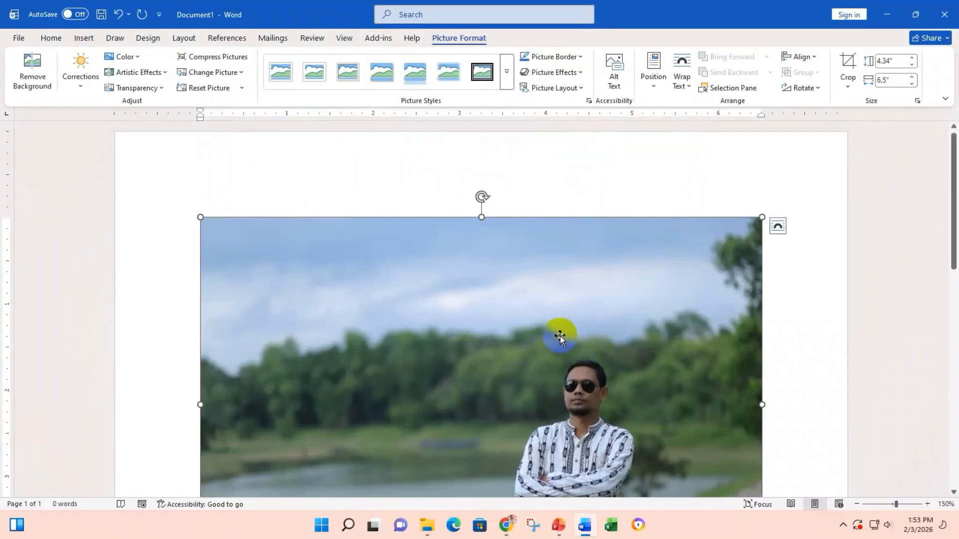
scroll(561, 336, "down", 2)
scroll(559, 339, "down", 2)
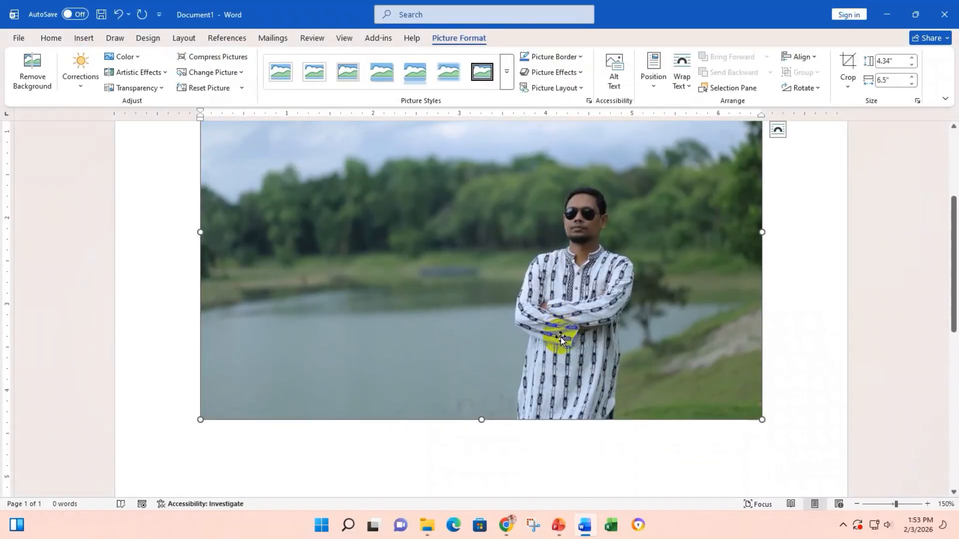
scroll(560, 337, "up", 2)
- Narrow the picture to about 1.97" wide without changing its height, and undo that resize
scroll(560, 337, "down", 3)
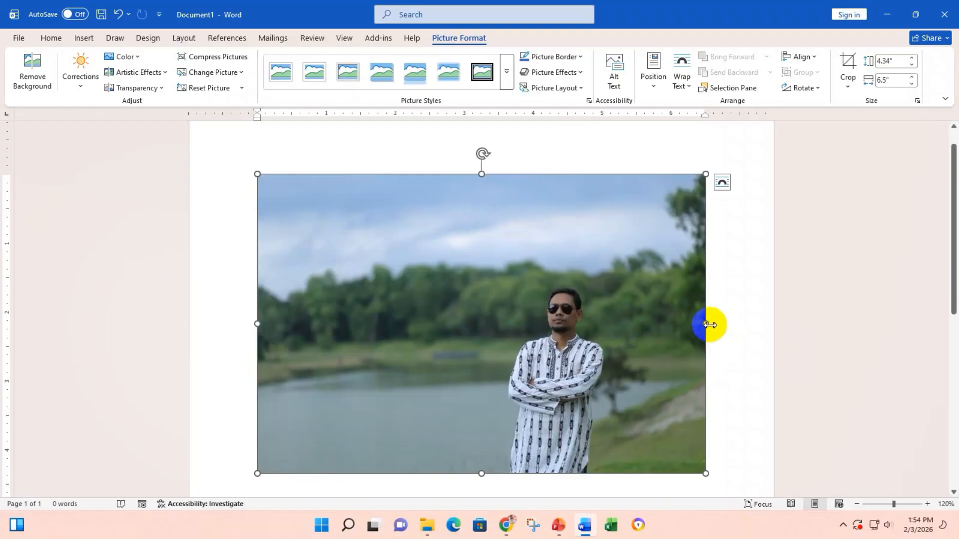
left_click_drag(709, 325, 394, 331)
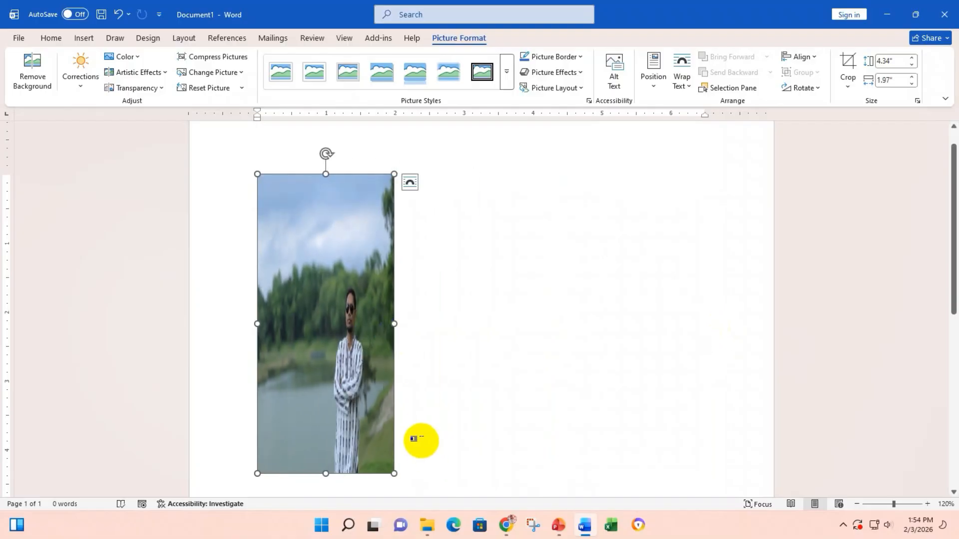
key("ctrl+z")
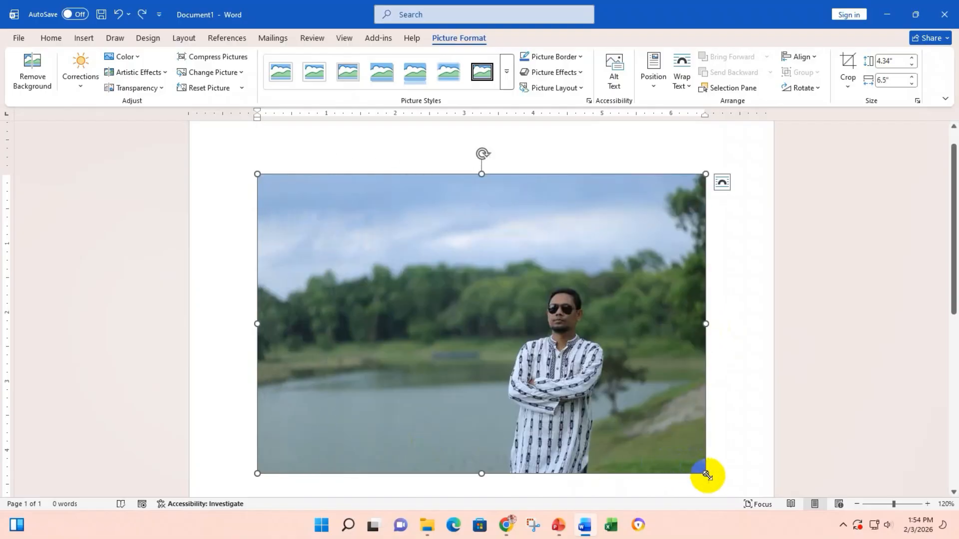
- Resize the picture freehand, changing its proportions and shrinking it to about 1.4" high and 1.9" wide
left_click_drag(707, 475, 359, 254)
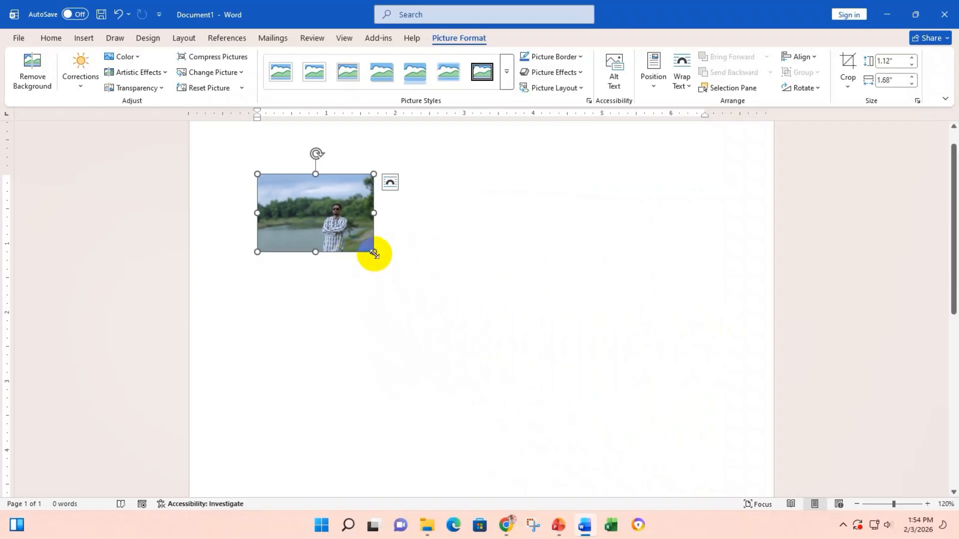
left_click_drag(374, 252, 474, 389)
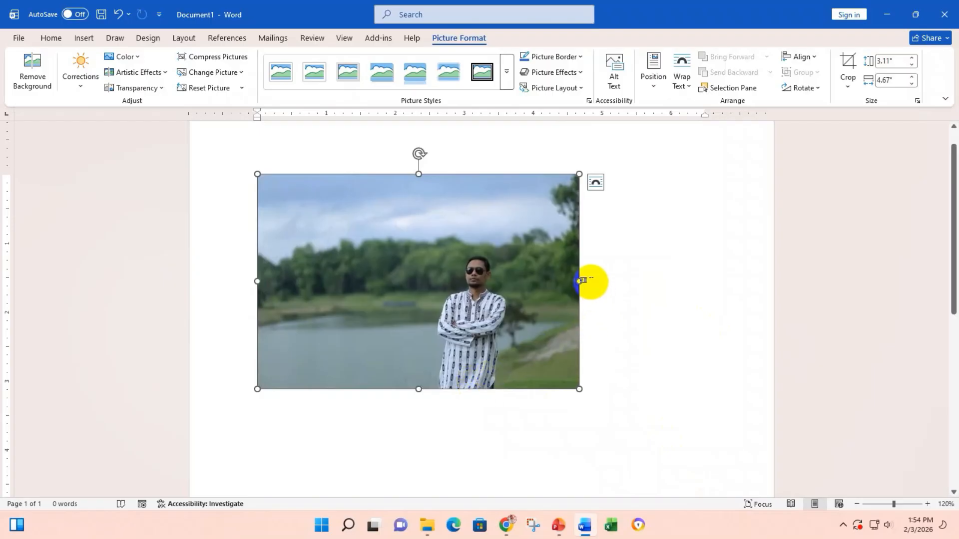
left_click_drag(582, 281, 468, 279)
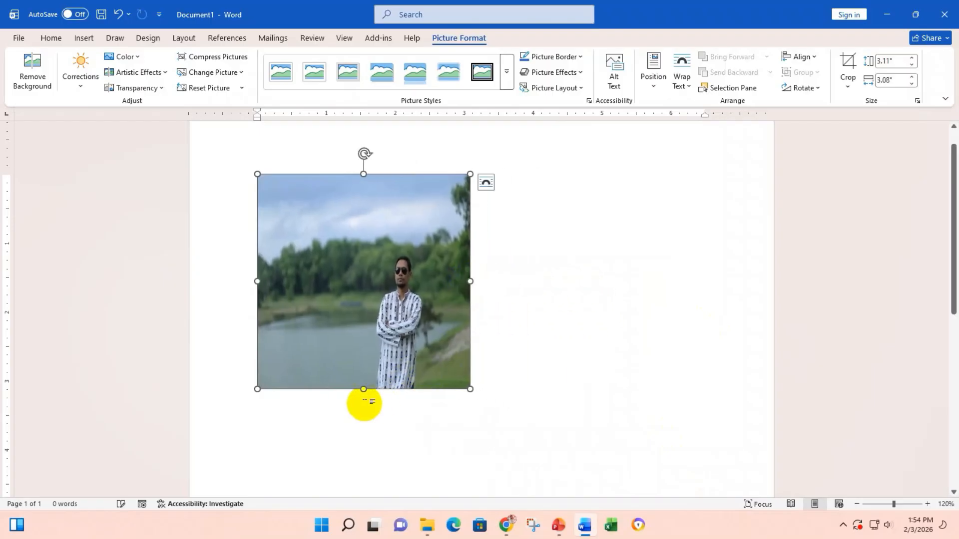
left_click_drag(361, 390, 362, 330)
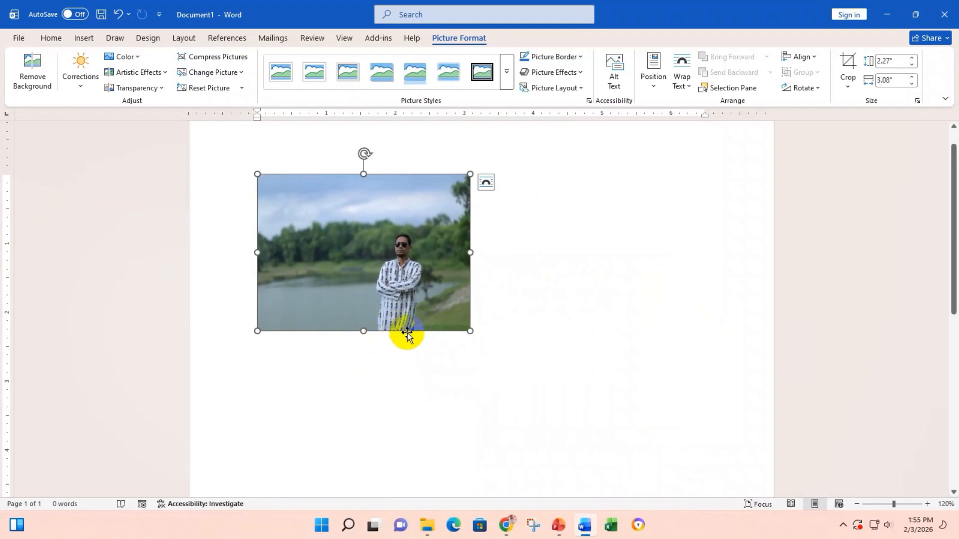
scroll(407, 335, "up", 1)
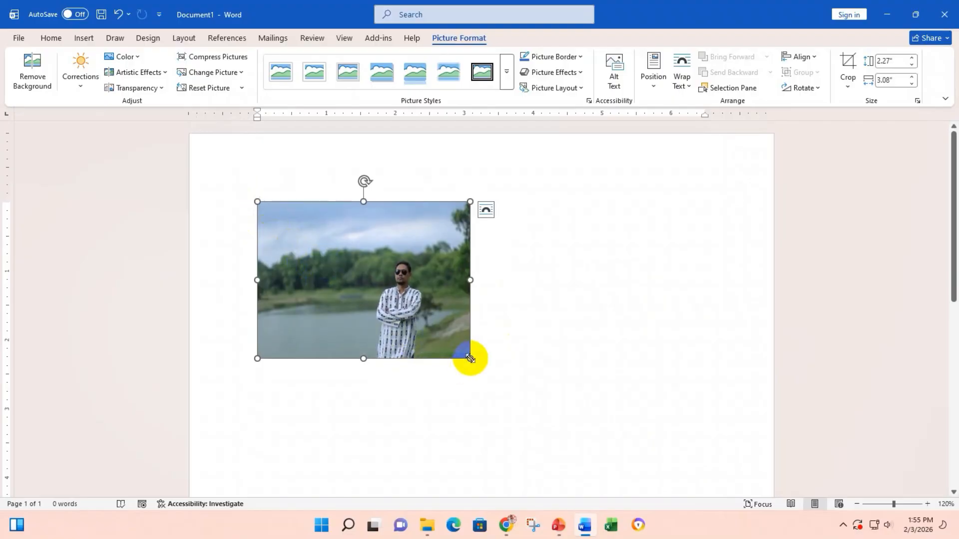
left_click_drag(469, 358, 387, 296)
- Try to move the in-line picture freely across the page
scroll(392, 273, "up", 2)
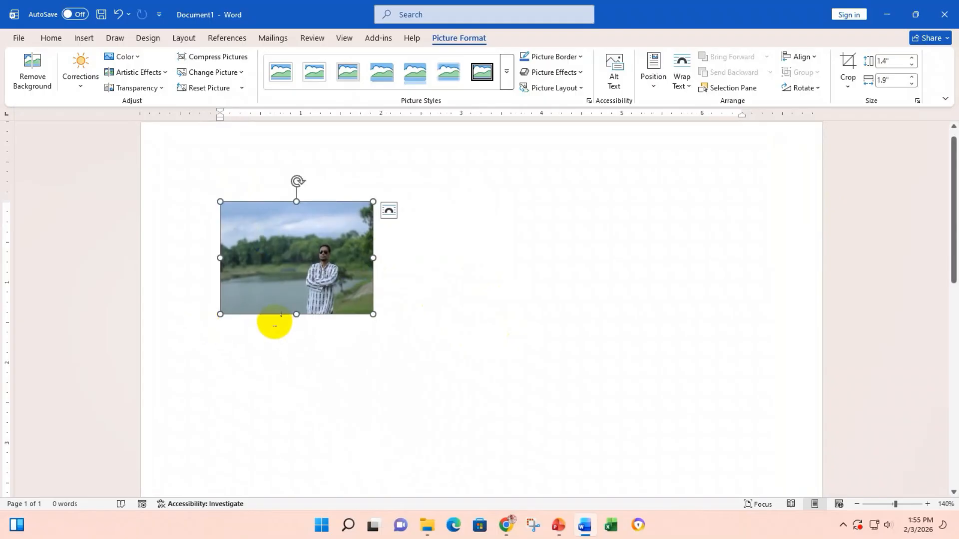
left_click_drag(278, 250, 326, 320)
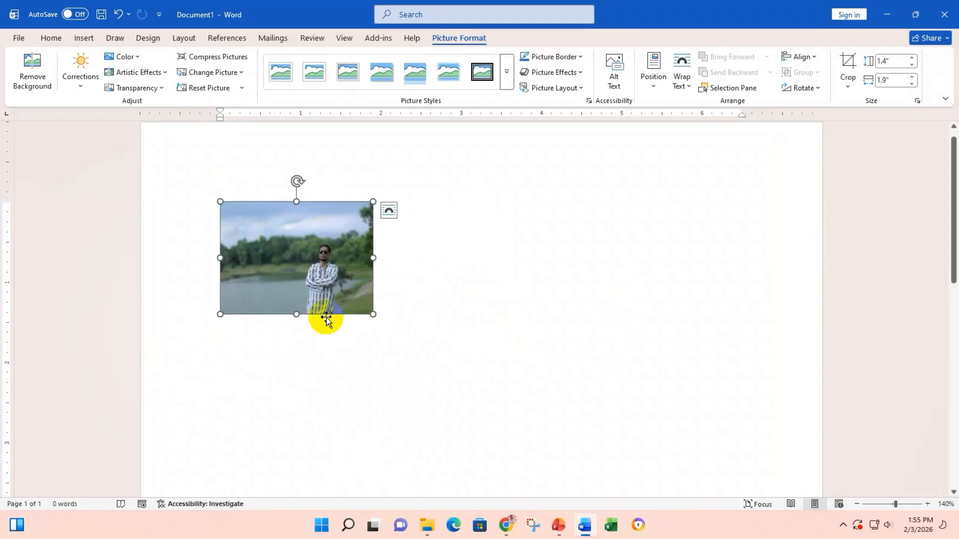
left_click_drag(294, 268, 610, 272)
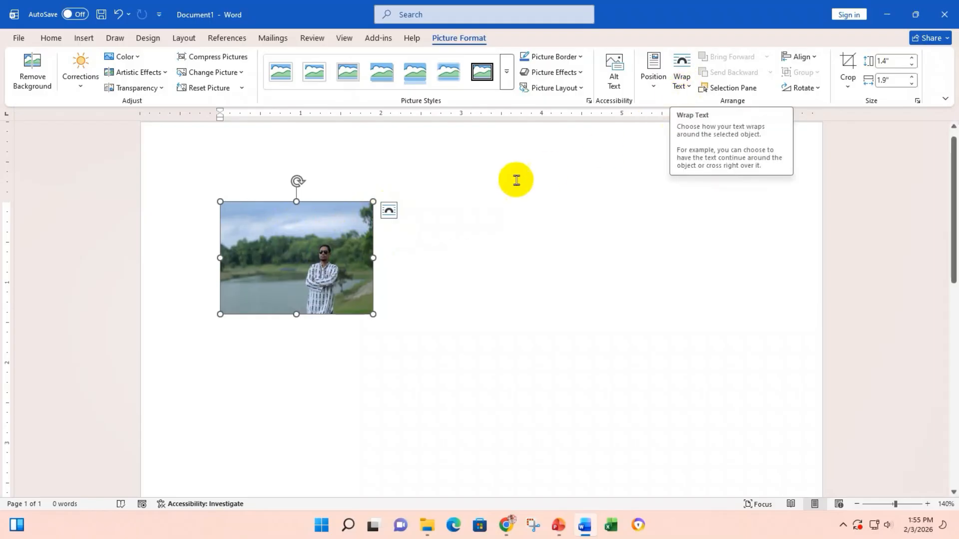
- Set the picture's text wrapping to In Front of Text and move it near the horizontal middle of the page
left_click(392, 214)
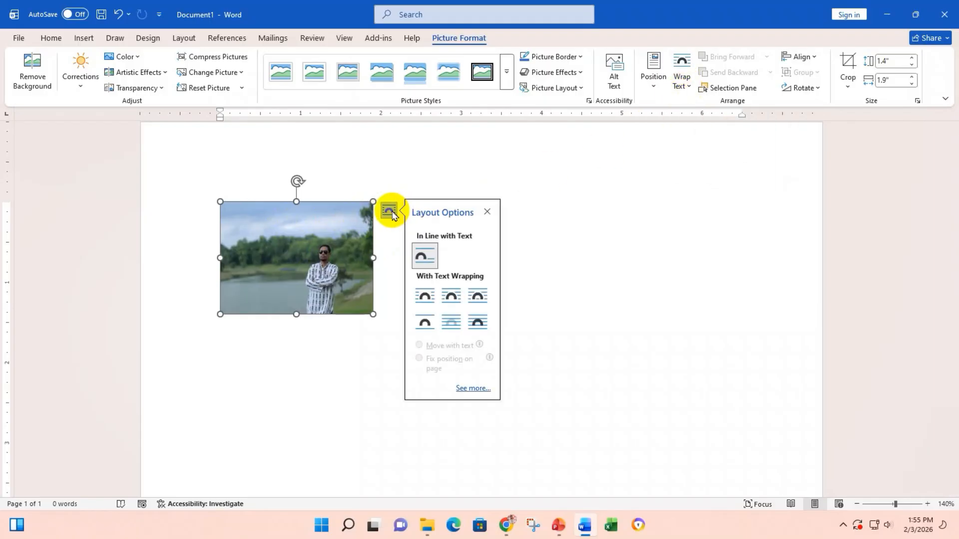
left_click(479, 322)
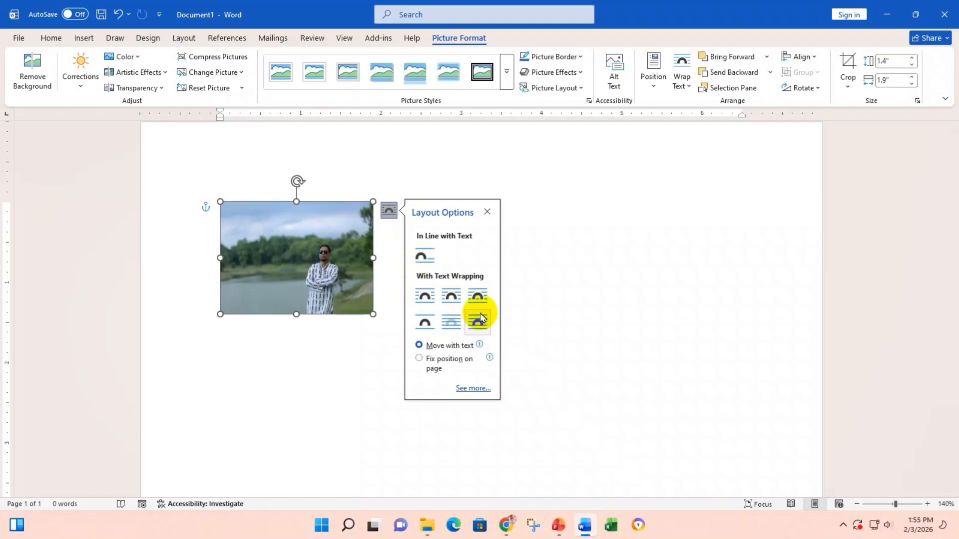
left_click_drag(286, 265, 529, 244)
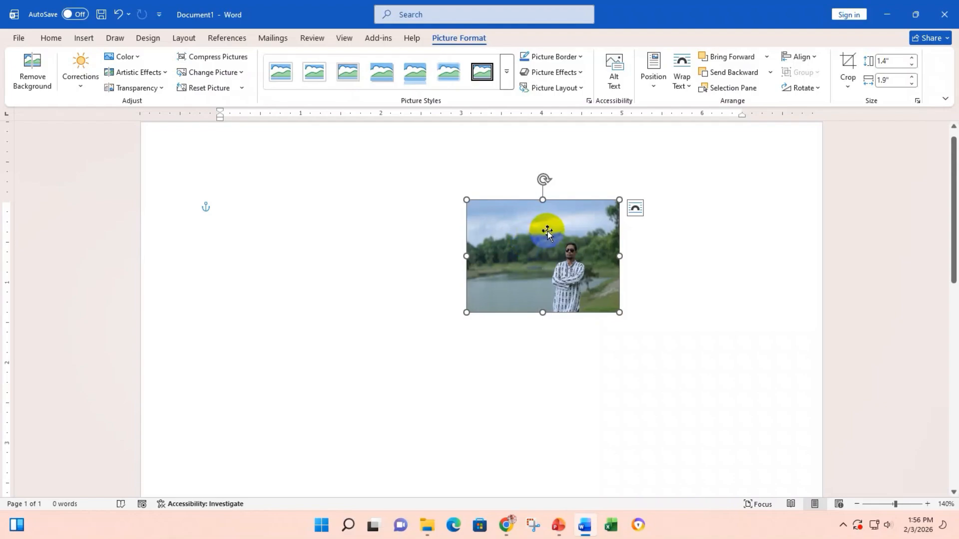
left_click_drag(547, 228, 428, 267)
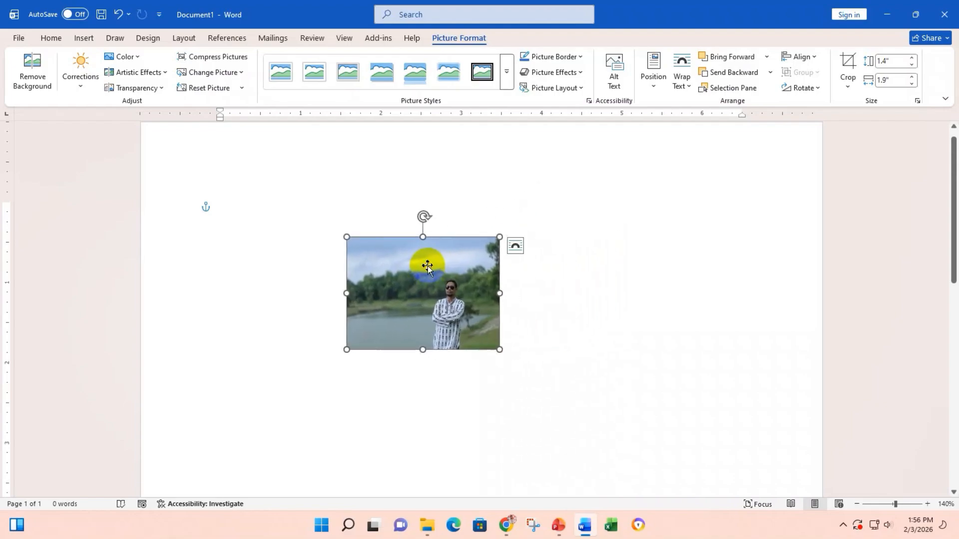
- Delete the picture from the page
key("Delete")
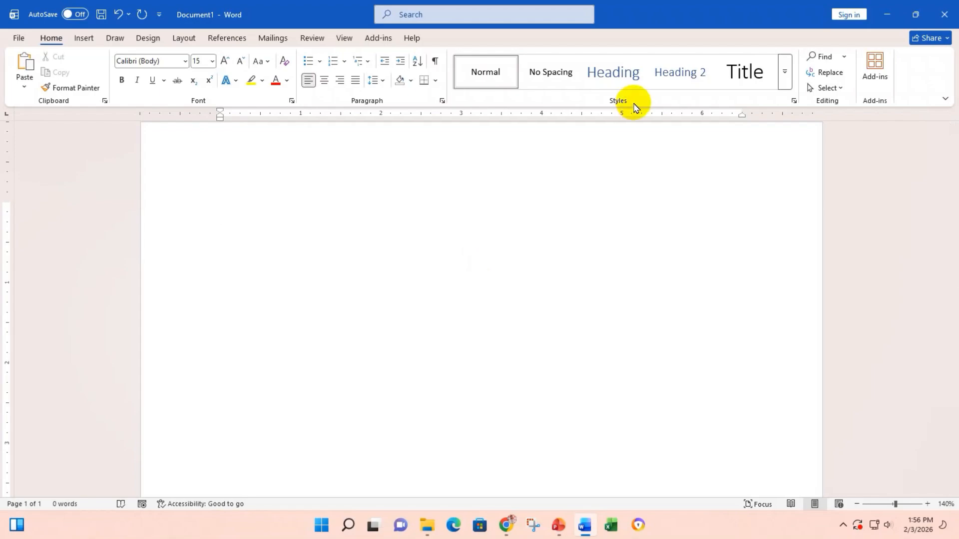
- Insert the stock image of a woman and a man looking at a board covered with notes
left_click(84, 38)
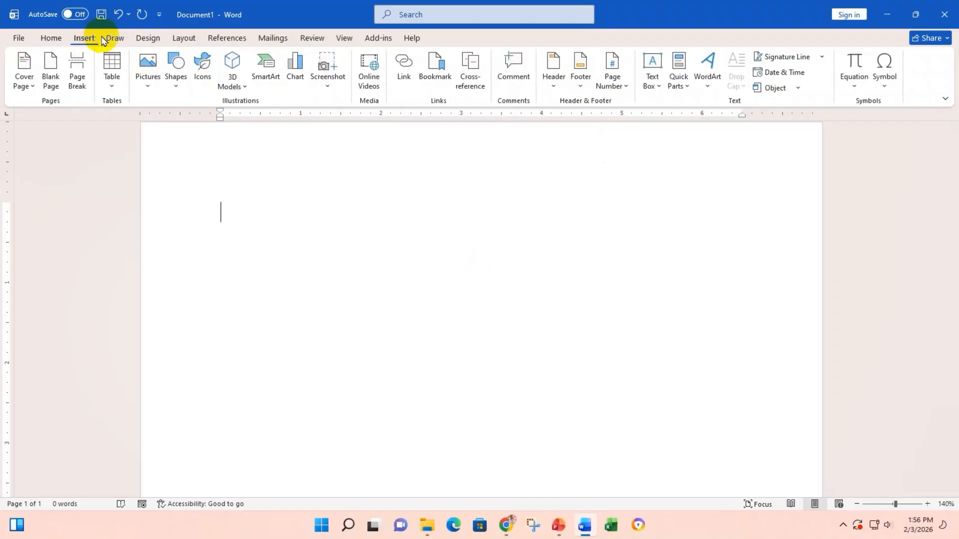
left_click(148, 85)
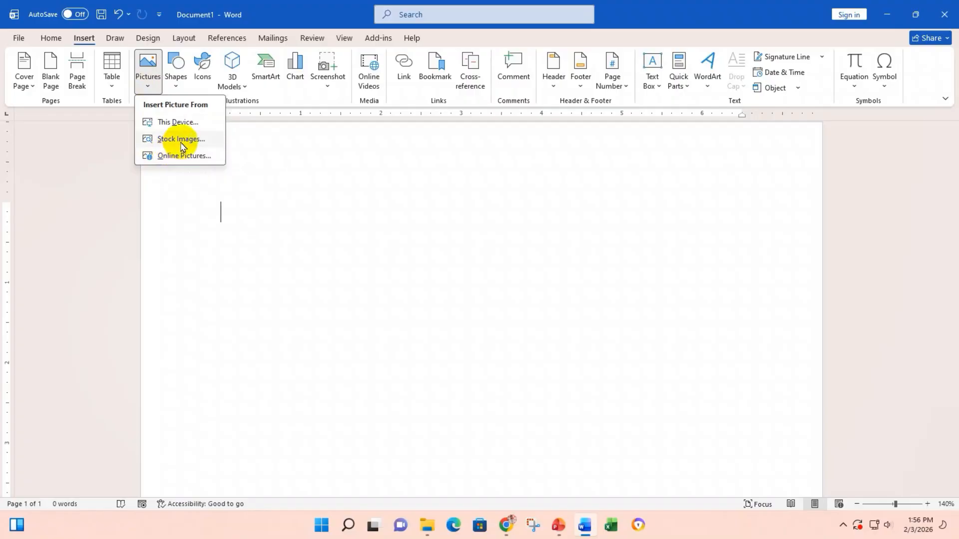
left_click(181, 139)
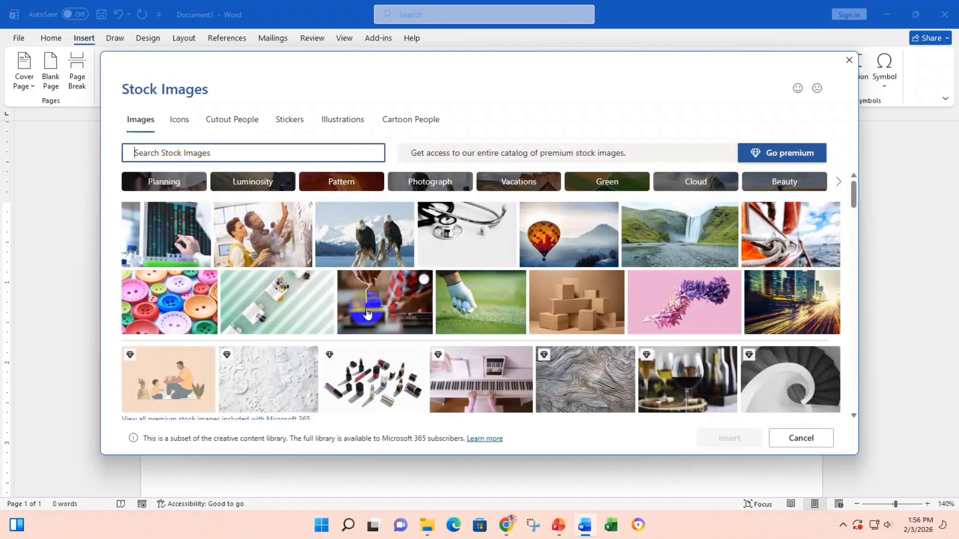
scroll(560, 310, "down", 4)
scroll(561, 310, "down", 5)
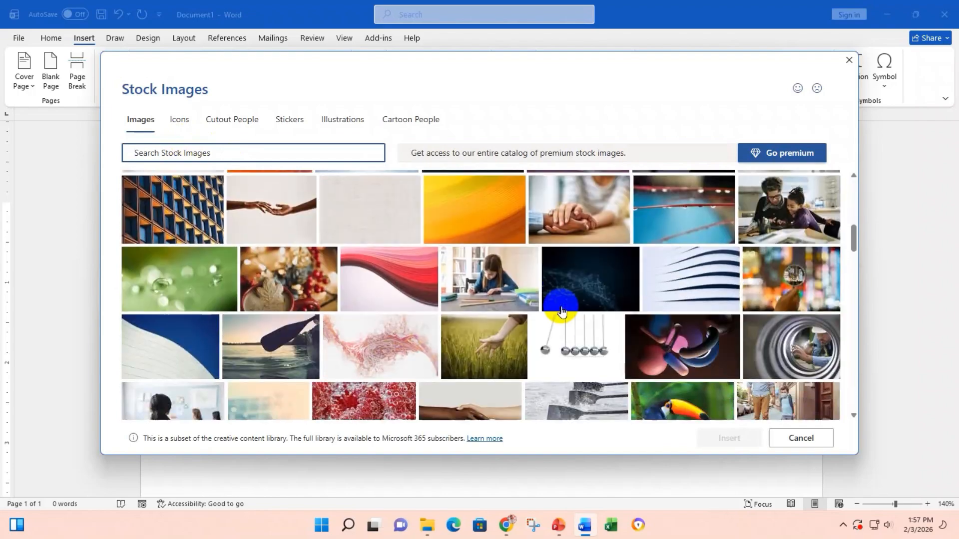
scroll(561, 310, "up", 8)
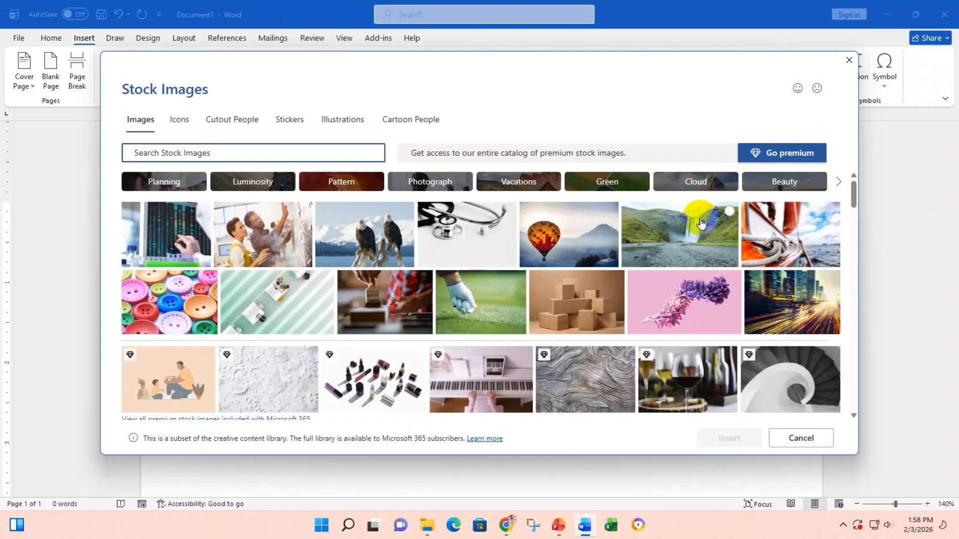
left_click(300, 225)
left_click(702, 442)
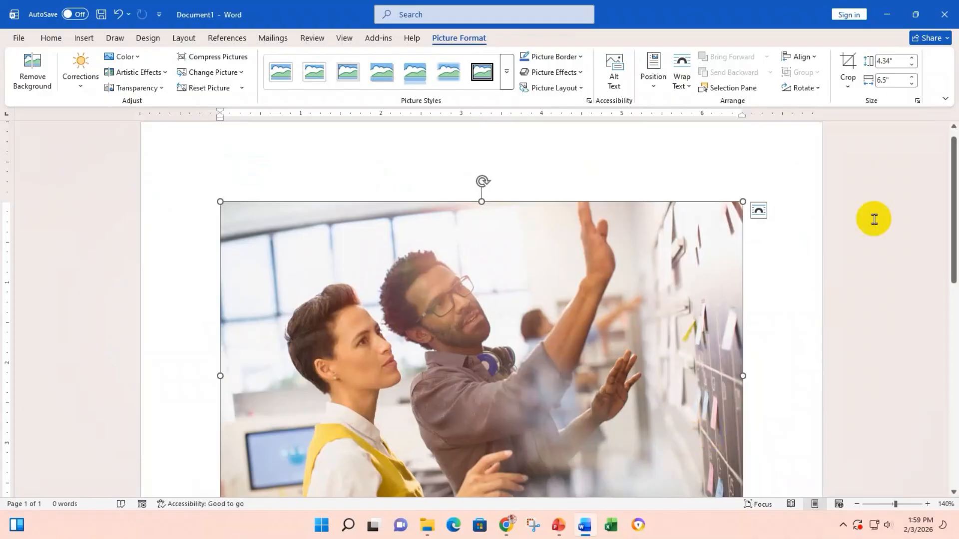
- Shrink the inserted stock picture proportionally to about 1.12" high and 1.68" wide
scroll(606, 453, "down", 1)
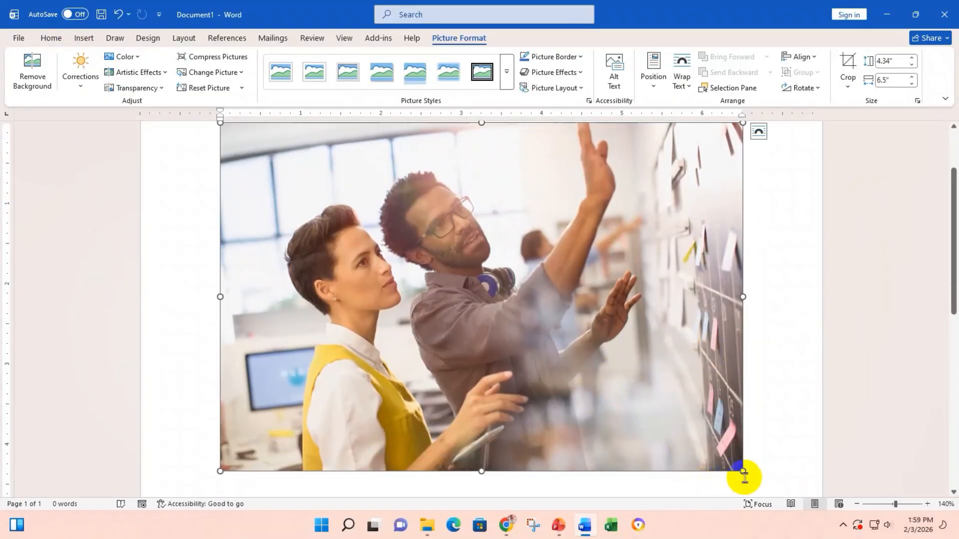
left_click_drag(743, 473, 356, 193)
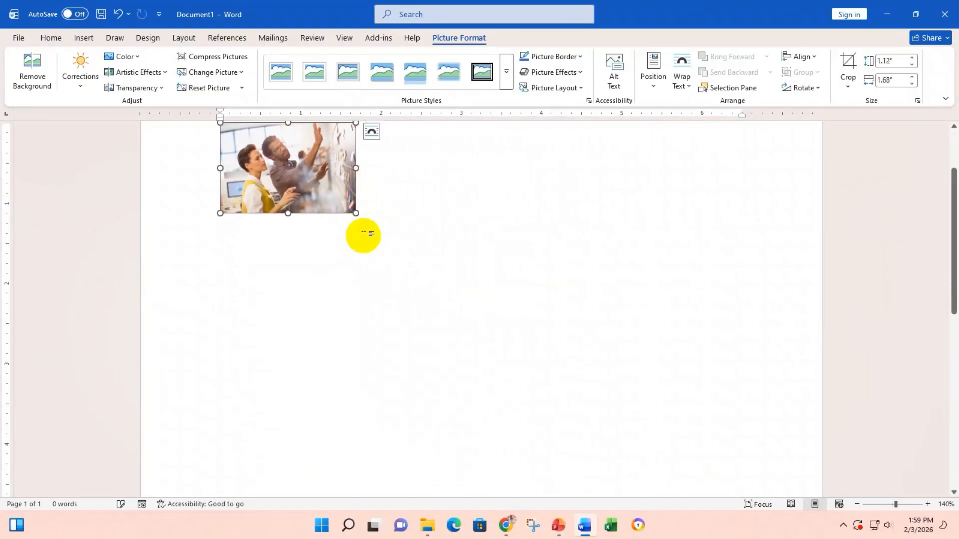
- Set the stock picture's text wrapping to In Front of Text and move it slightly right and down from the page margin
scroll(364, 245, "up", 2)
left_click(370, 209)
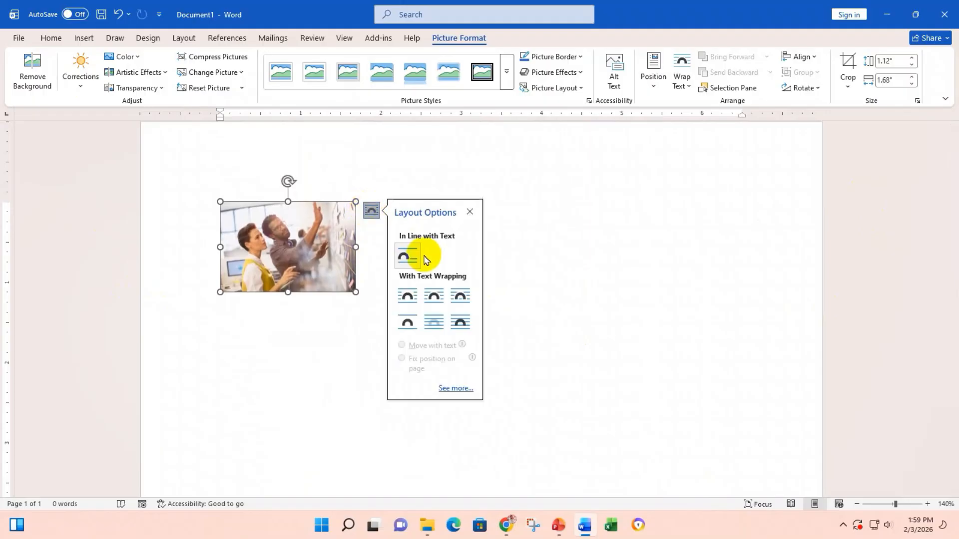
left_click(460, 323)
left_click_drag(318, 268, 380, 252)
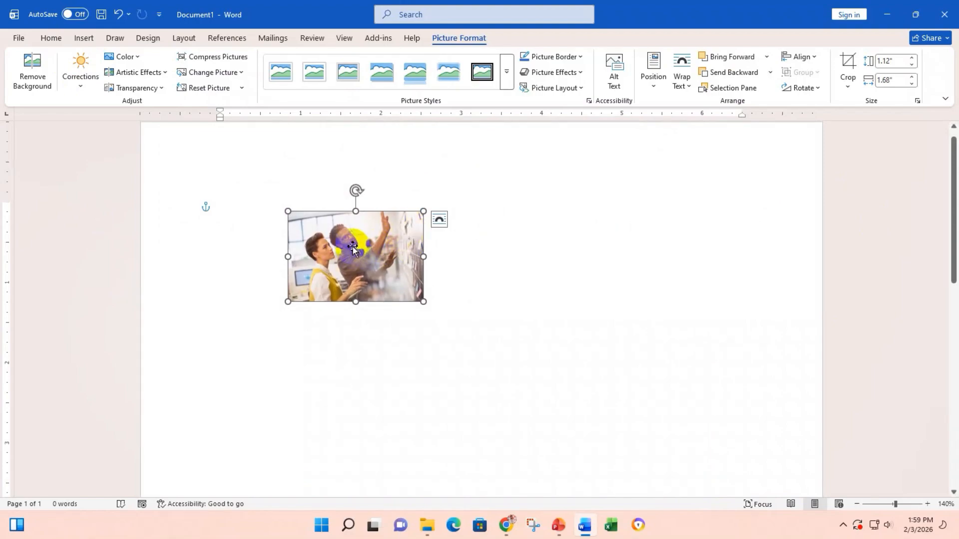
left_click_drag(351, 249, 352, 267)
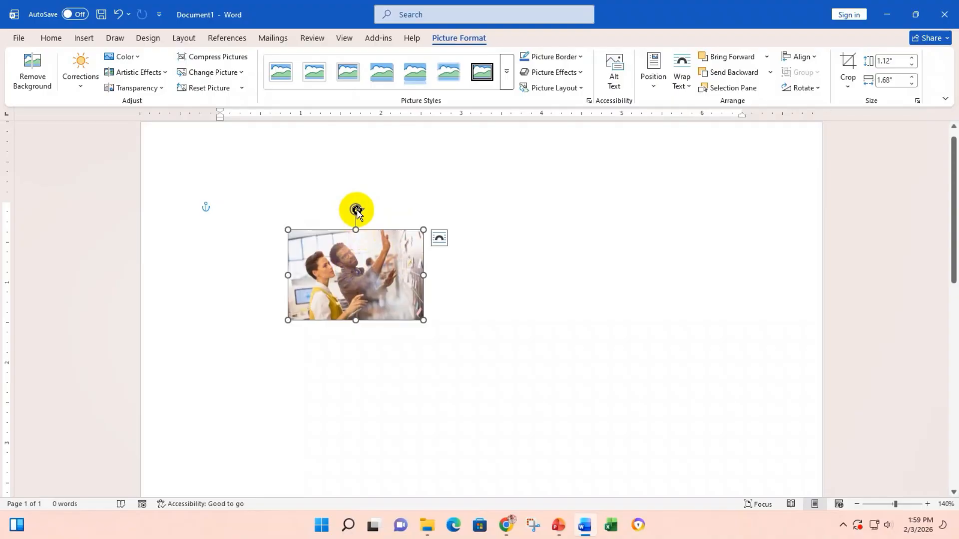
- Rotate the stock picture slightly clockwise and delete it from the page
left_click_drag(355, 209, 361, 172)
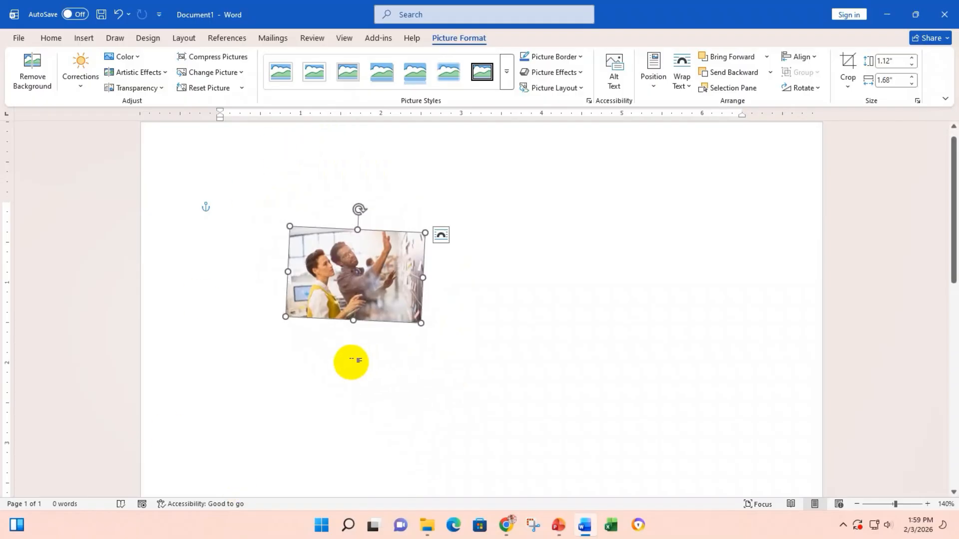
key("Delete")
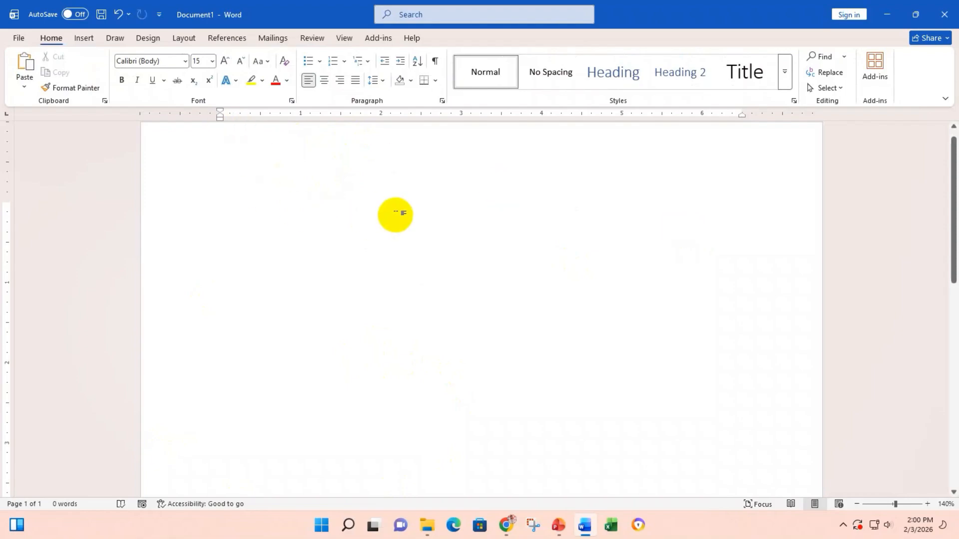
- Start inserting an online picture and look through the Bing image categories
left_click(84, 38)
left_click(146, 74)
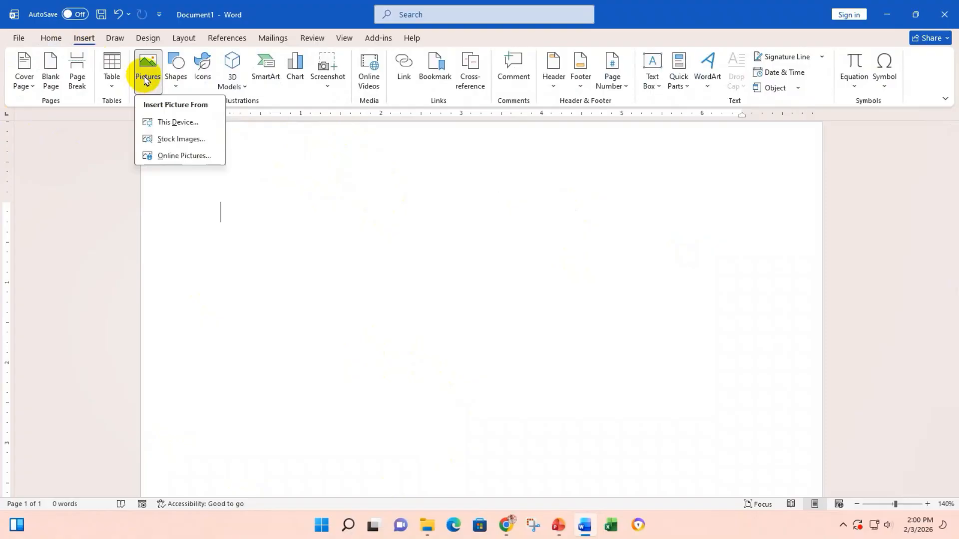
left_click(199, 154)
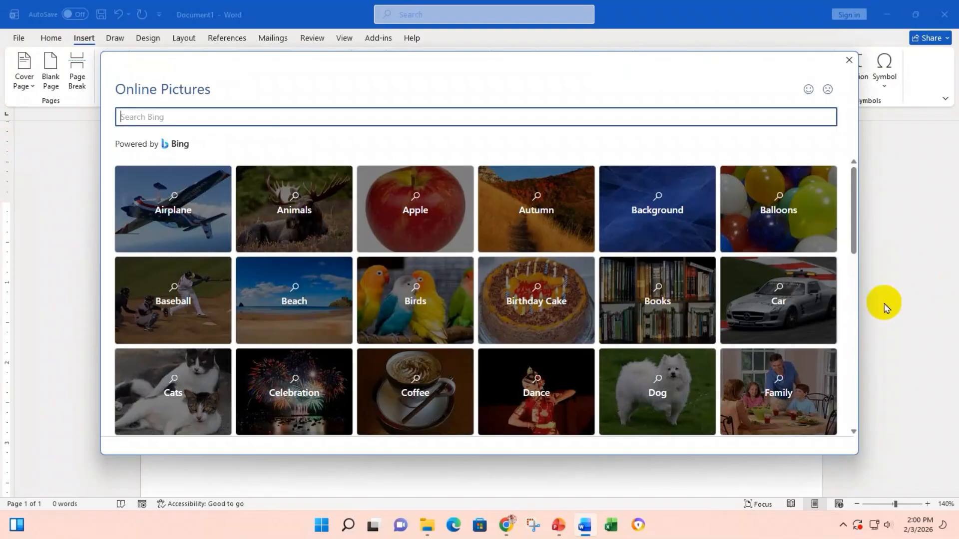
scroll(332, 319, "down", 9)
scroll(357, 328, "down", 3)
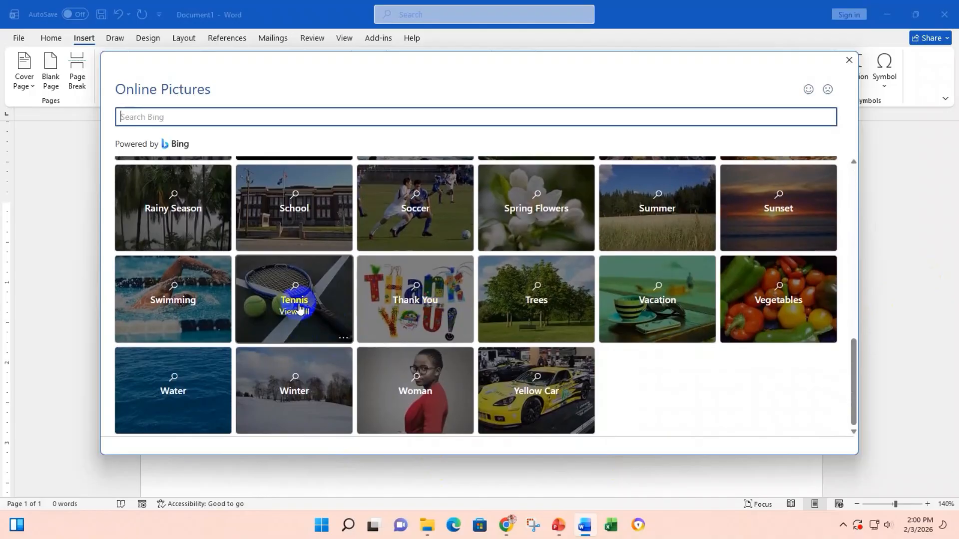
scroll(332, 307, "up", 8)
scroll(332, 314, "up", 4)
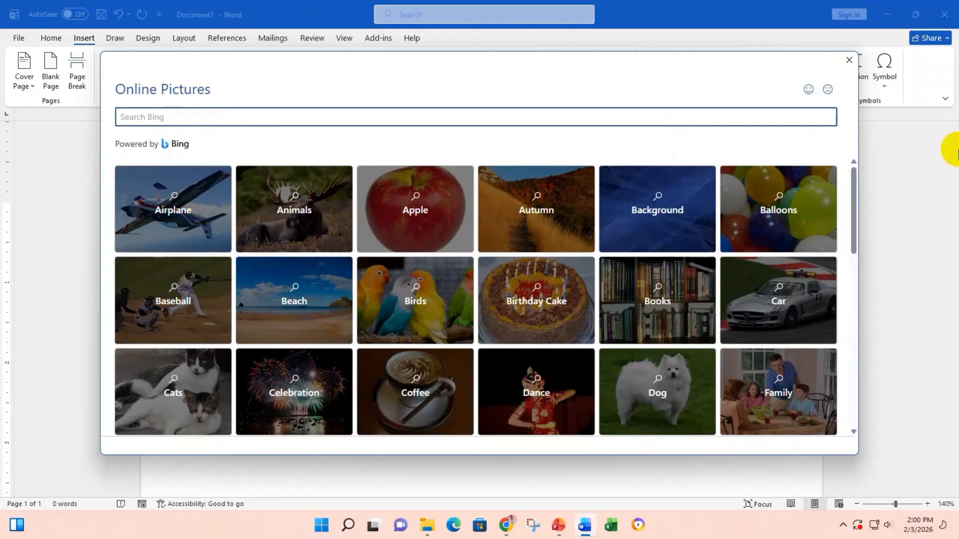
- Search the online pictures for "Tiger Image"
type("Tig")
type("er")
type("l")
type("mage")
key("BackSpace")
key("BackSpace")
key("BackSpace")
type("Image")
key("Return")
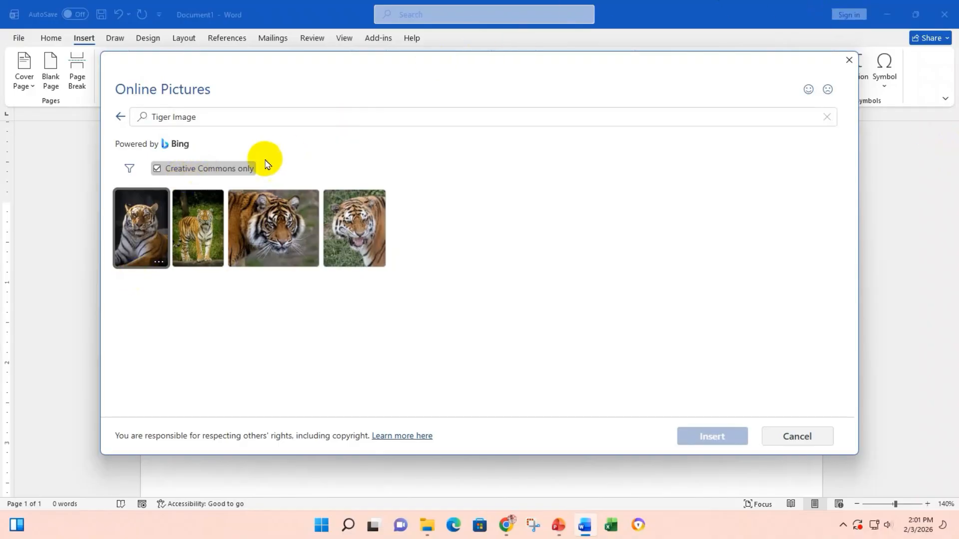
- Turn off the Creative Commons only filter and insert the picture of the tiger walking across grass
left_click(158, 170)
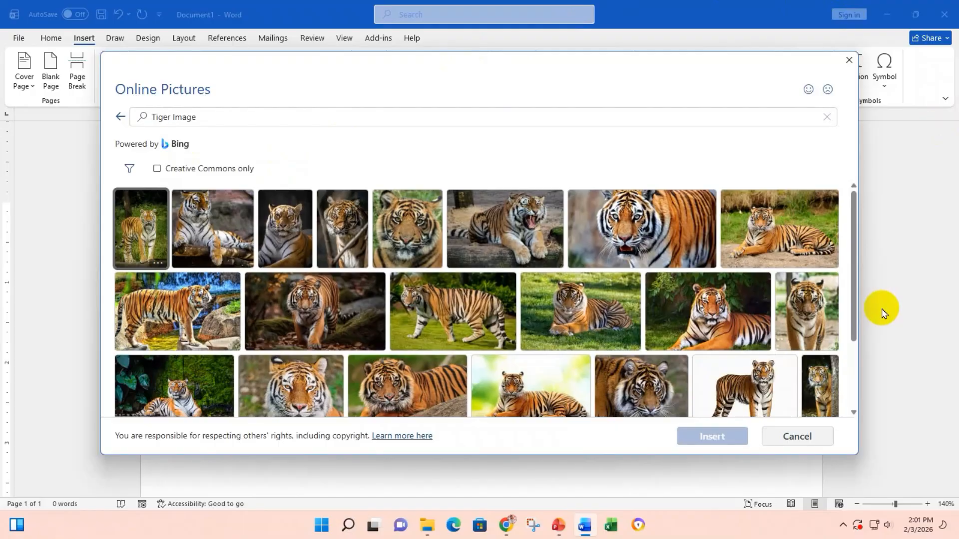
left_click(446, 331)
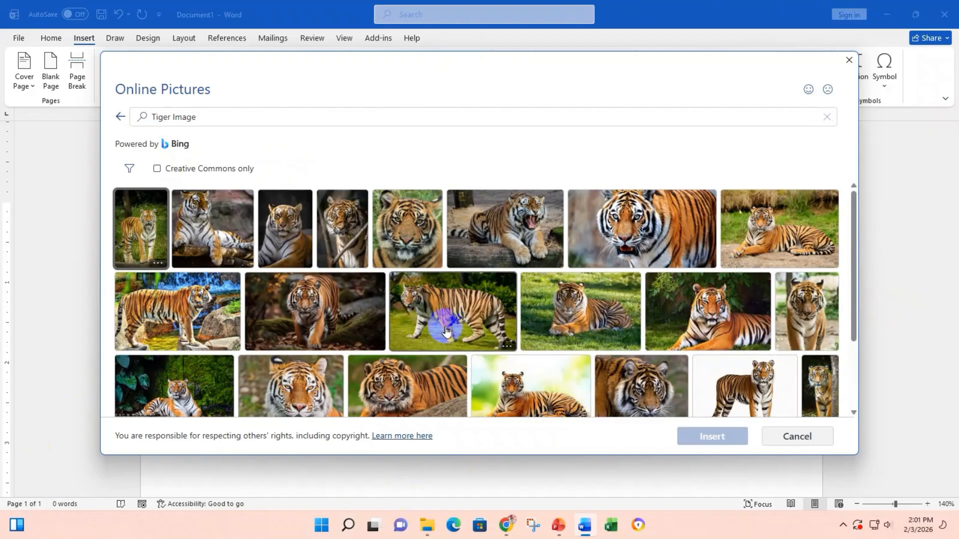
left_click(461, 311)
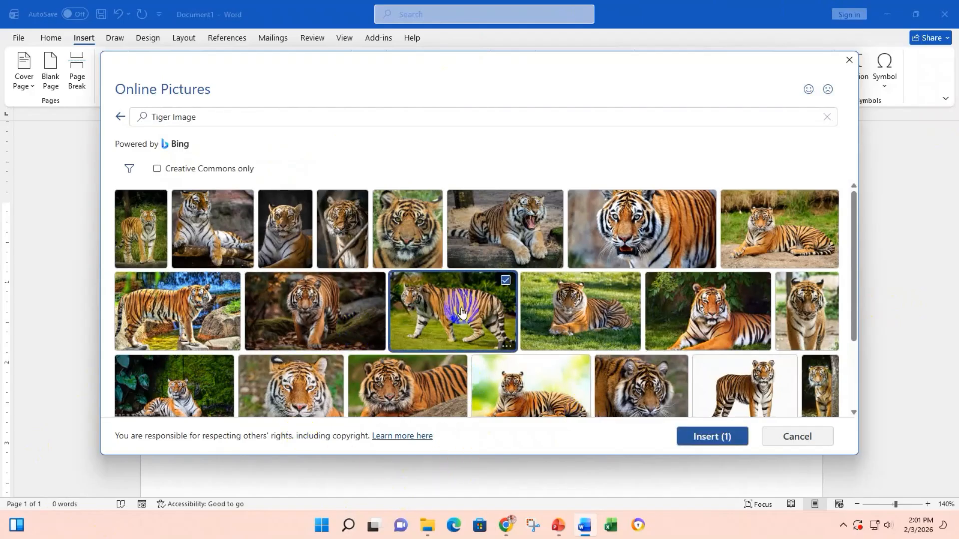
left_click(699, 436)
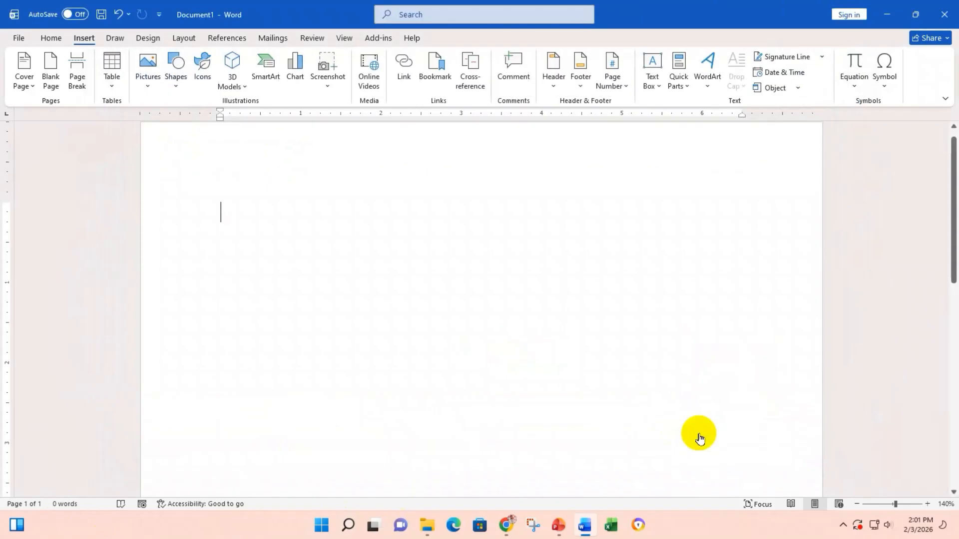
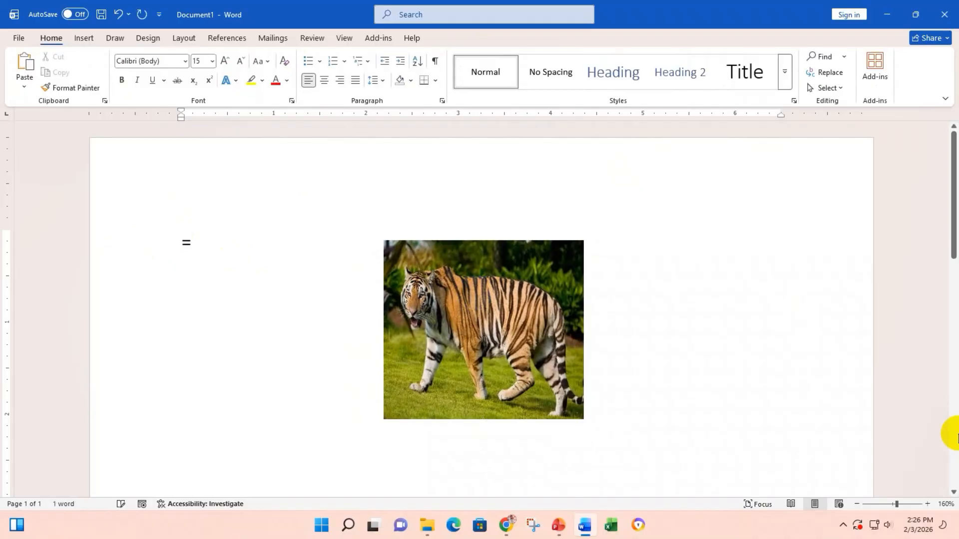
- Complete the sample-text entry on the first line as =Rand(), try to generate text from it, and undo the extra line break
type("Rand(")
key("Return")
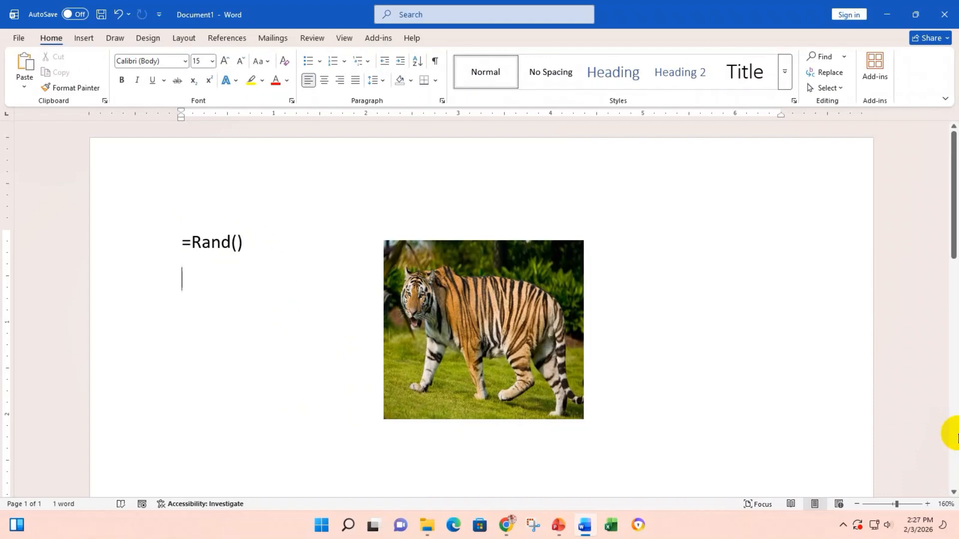
key("ctrl+z")
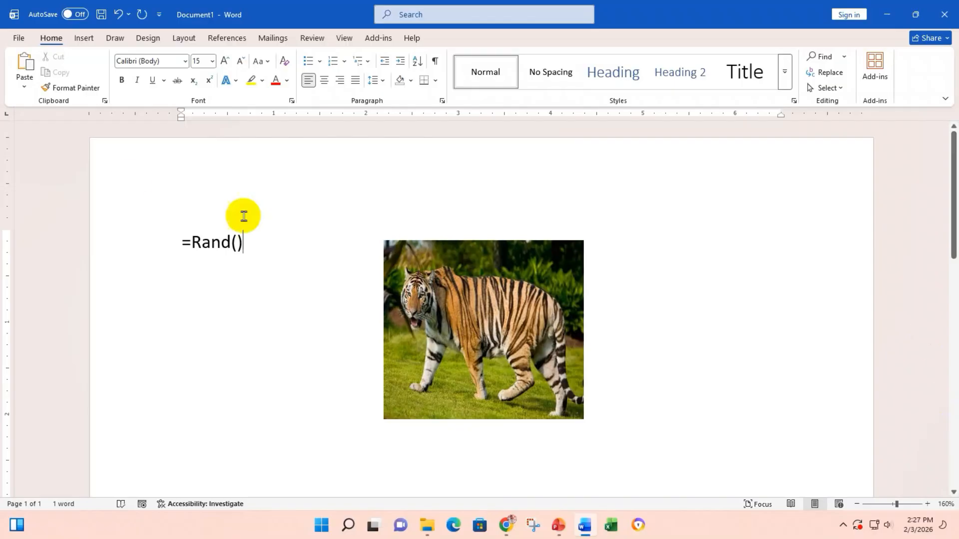
- In the proofing AutoCorrect settings, enable Replace text as you type, all capitalization and caps lock corrections, and Show AutoCorrect Options buttons
left_click(18, 42)
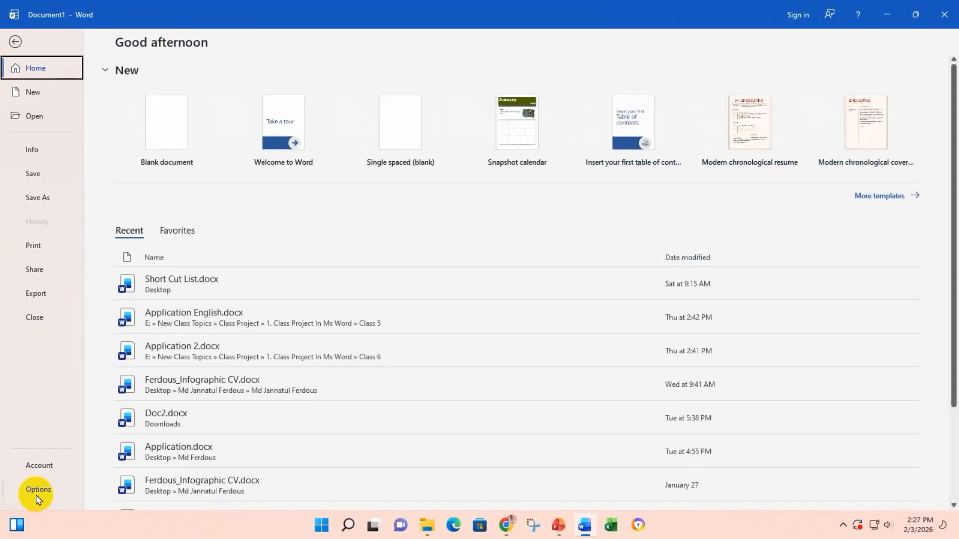
left_click(37, 490)
left_click(258, 115)
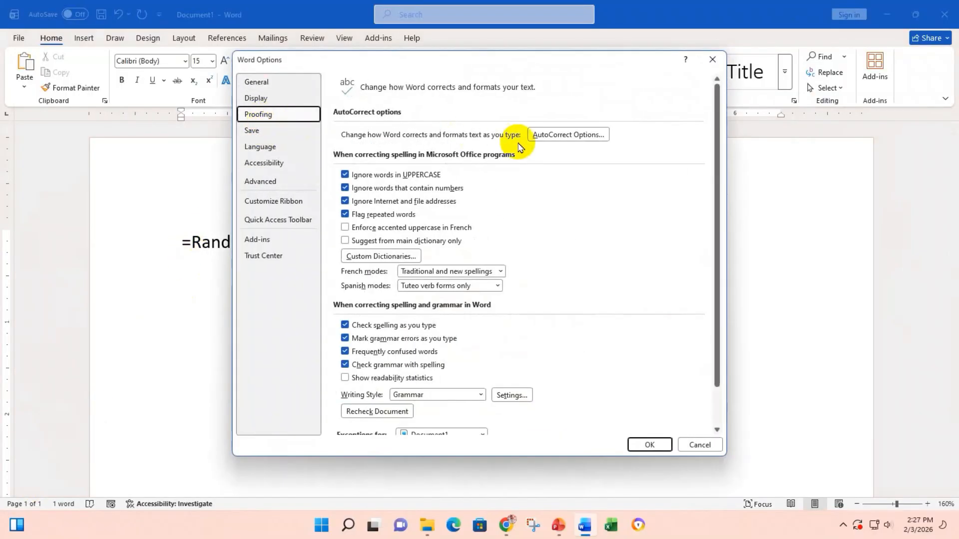
left_click(590, 134)
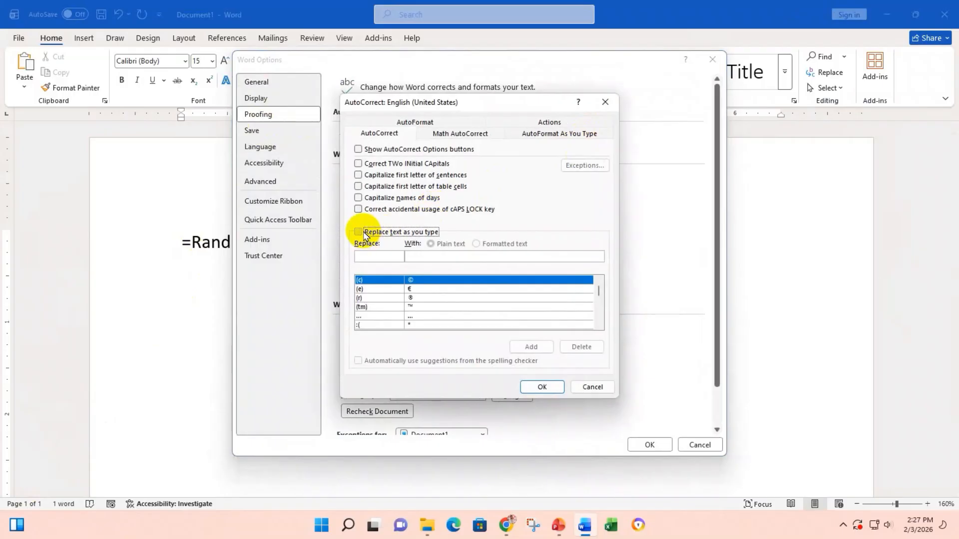
left_click(359, 209)
left_click(358, 197)
left_click(358, 176)
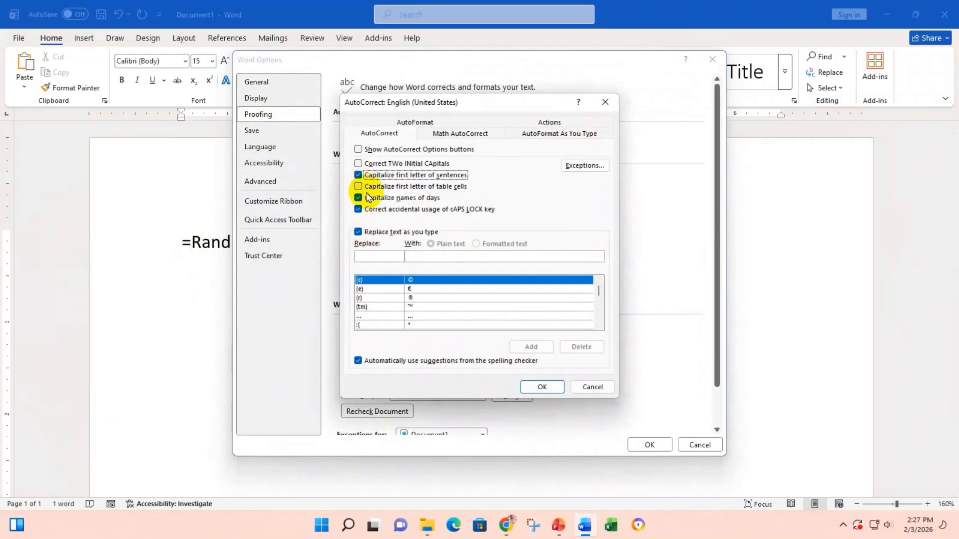
left_click(359, 185)
left_click(358, 163)
left_click(358, 149)
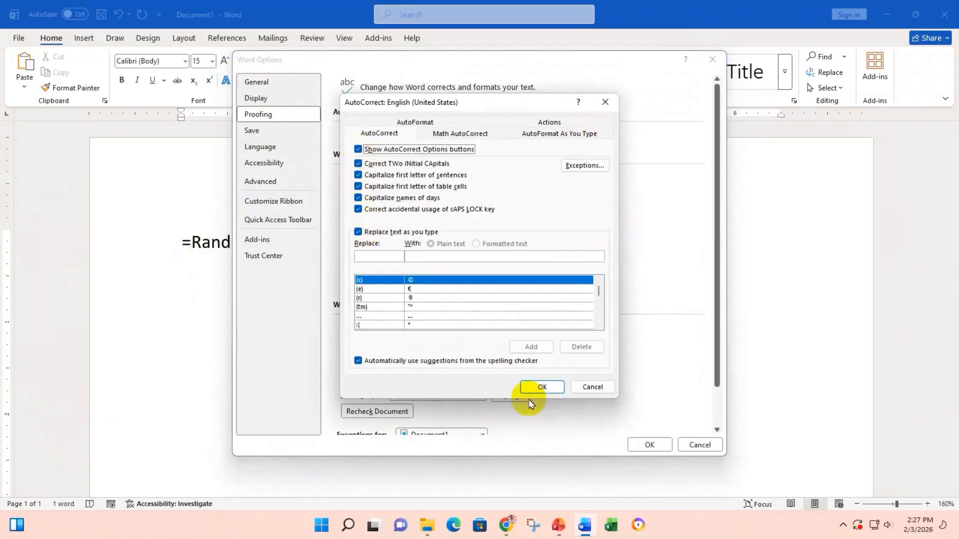
left_click(542, 387)
left_click(649, 444)
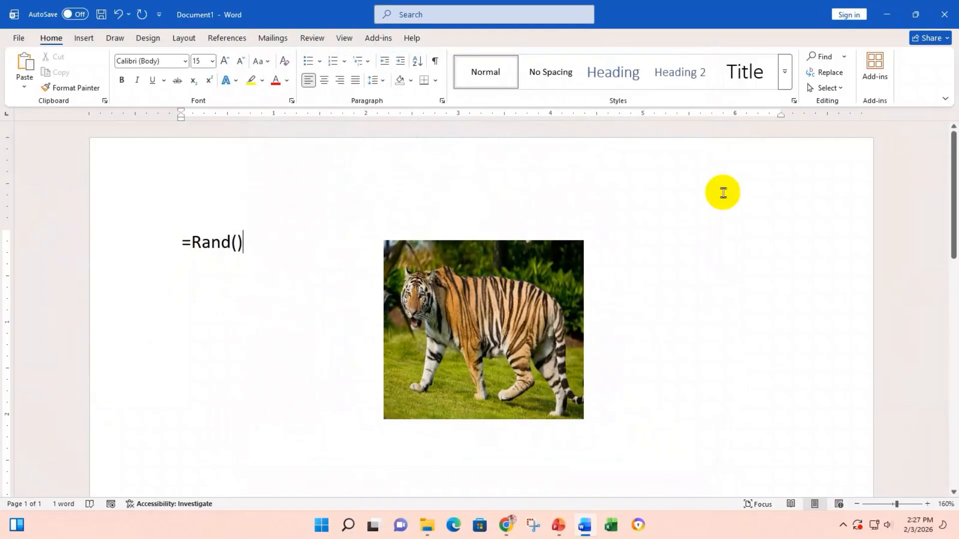
- Generate the sample paragraphs from the =Rand() entry around the tiger picture
key("Return")
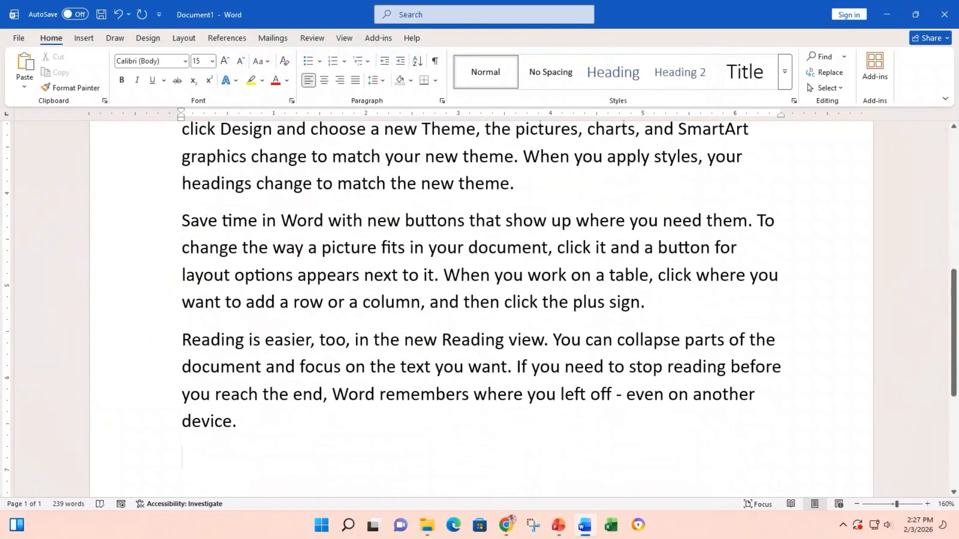
scroll(582, 272, "up", 3)
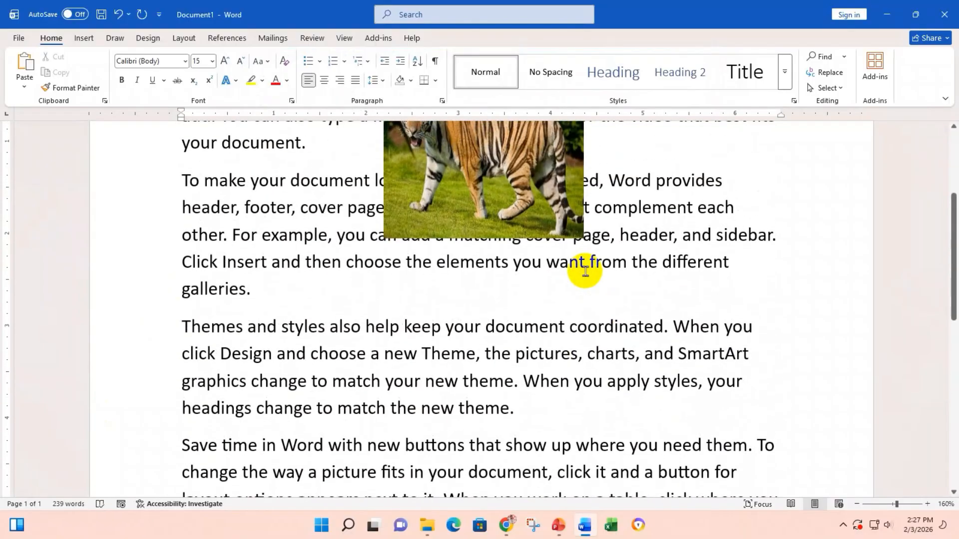
scroll(585, 271, "down", 3, "ctrl")
scroll(584, 270, "up", 2)
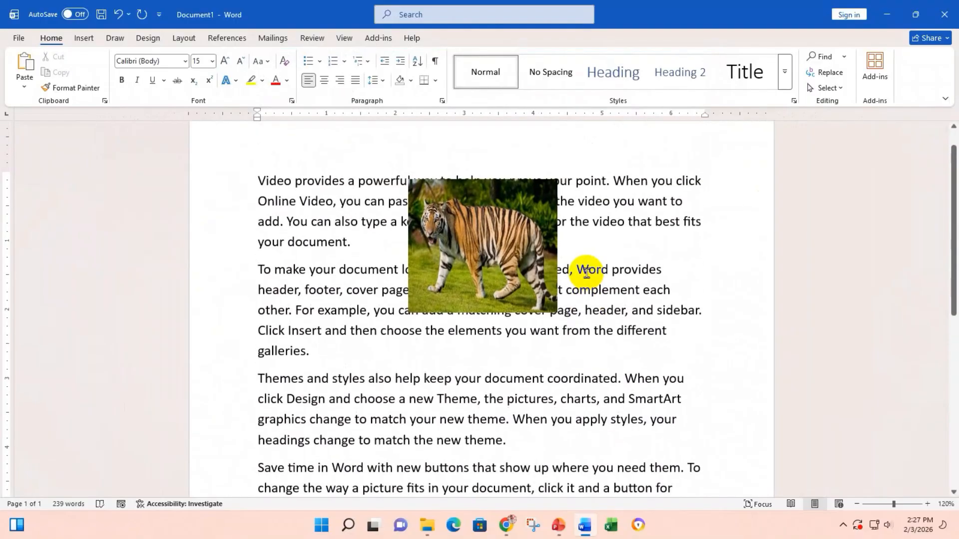
scroll(607, 281, "down", 2, "ctrl")
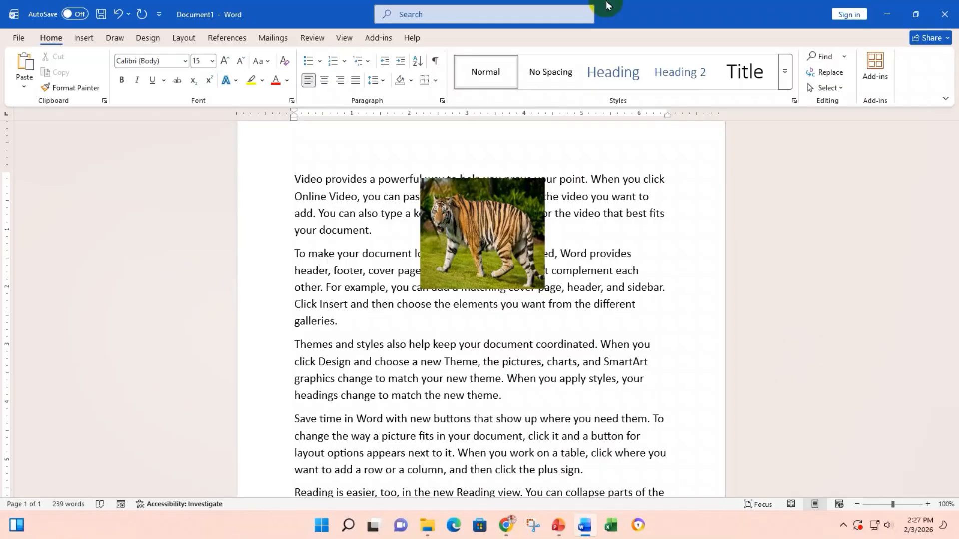
- Set the tiger picture's text wrapping to Behind Text and return it to In Front of Text
scroll(549, 180, "up", 2)
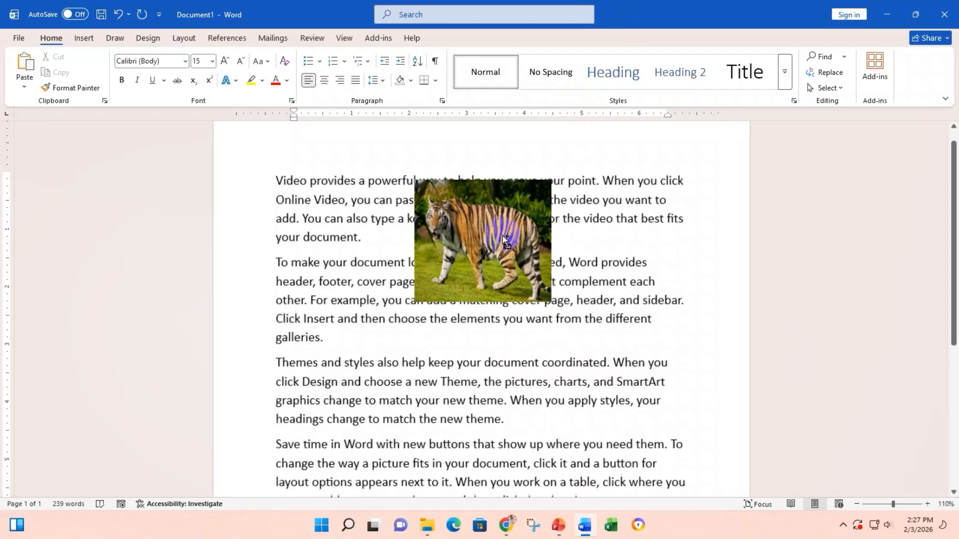
left_click(517, 224)
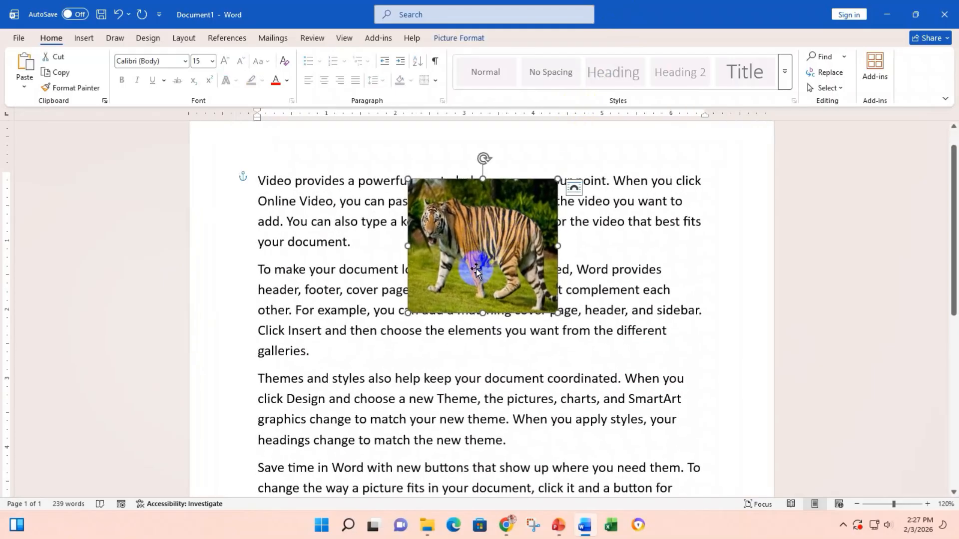
left_click(459, 36)
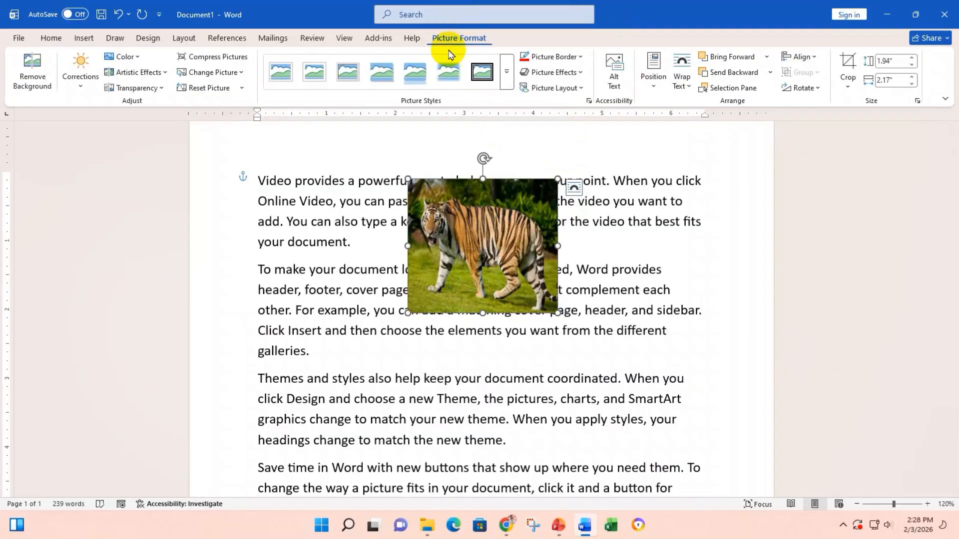
left_click(574, 190)
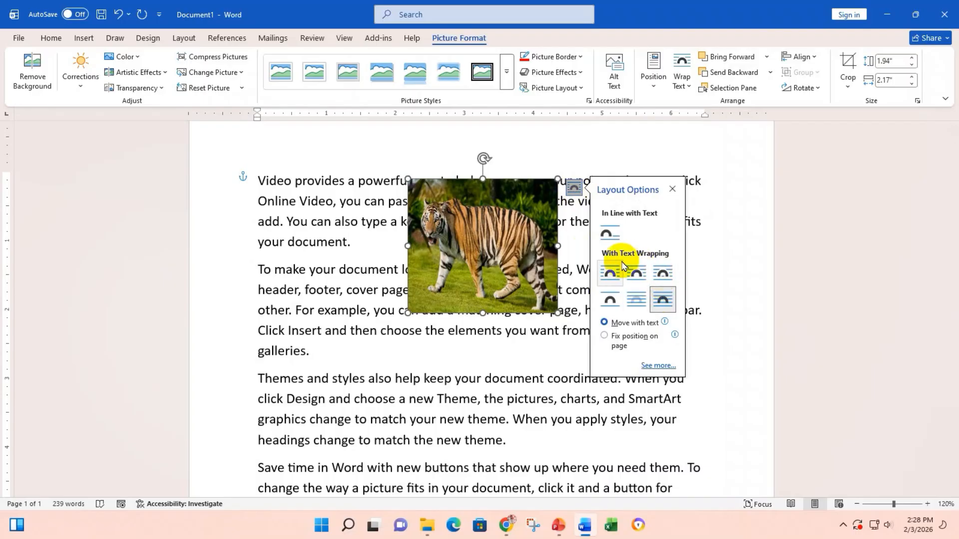
left_click(575, 189)
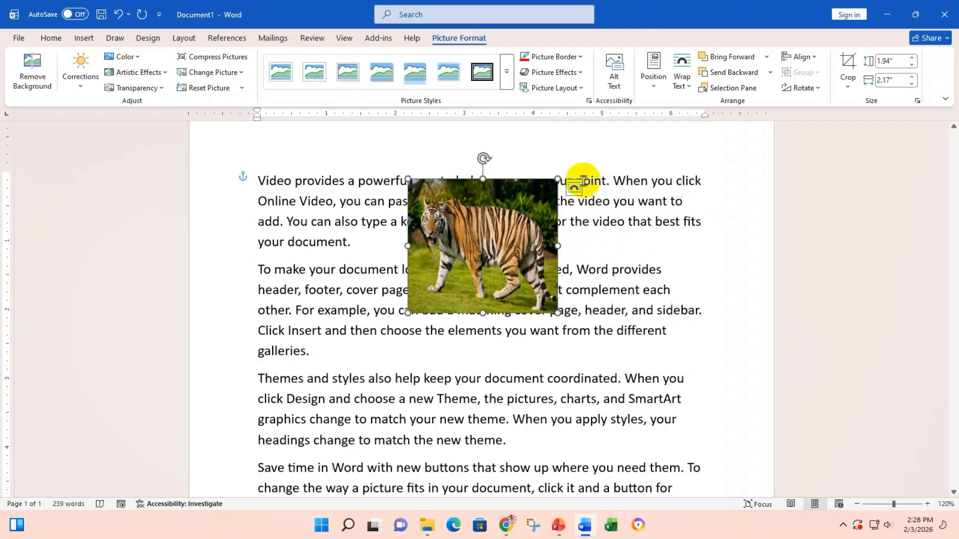
left_click(684, 88)
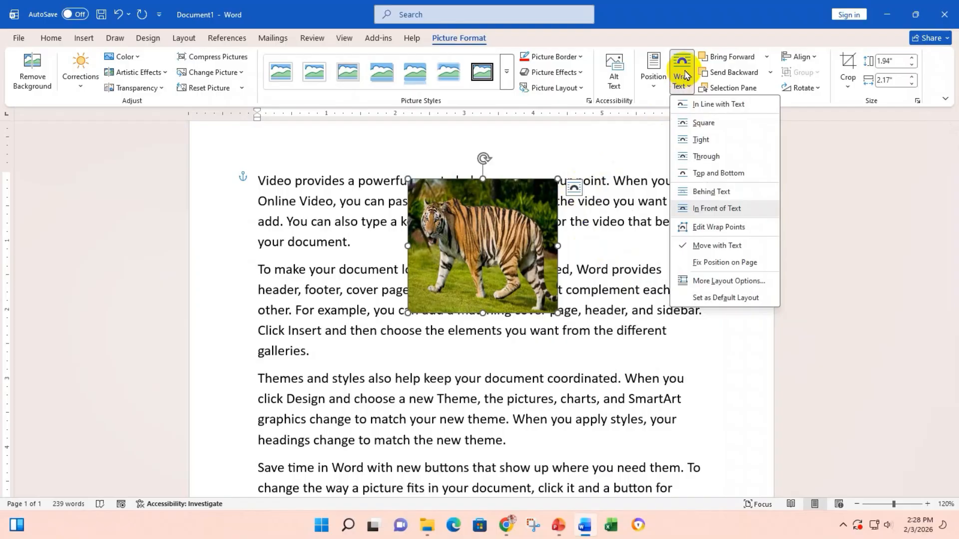
left_click(711, 193)
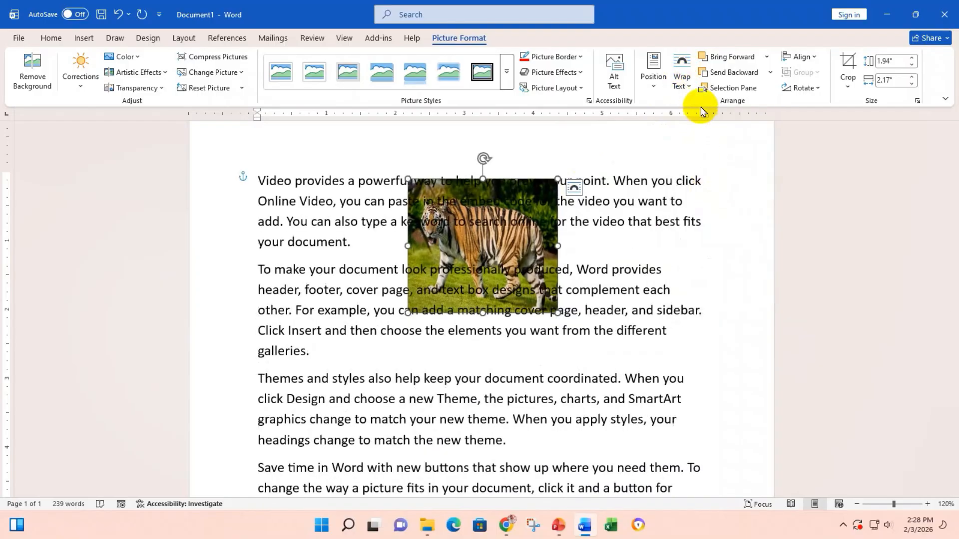
left_click(681, 79)
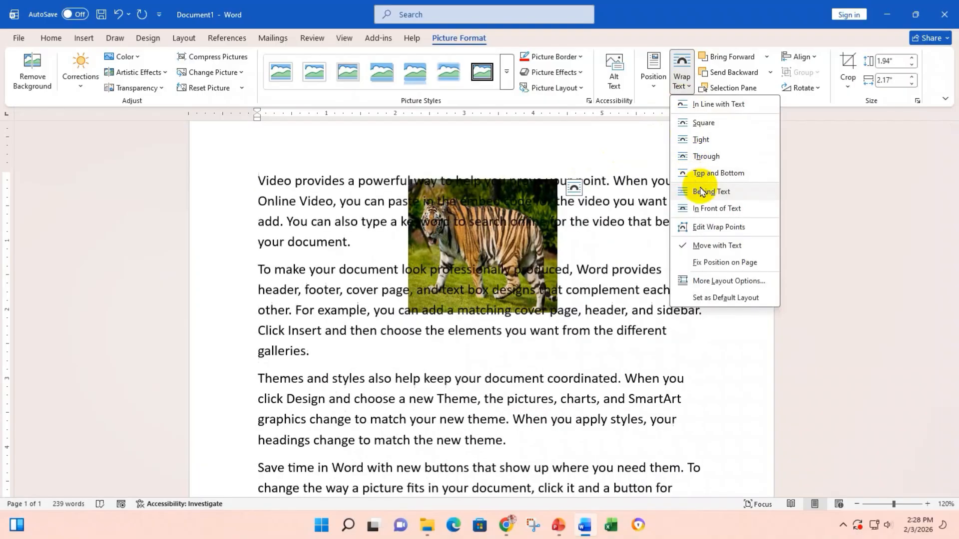
left_click(702, 192)
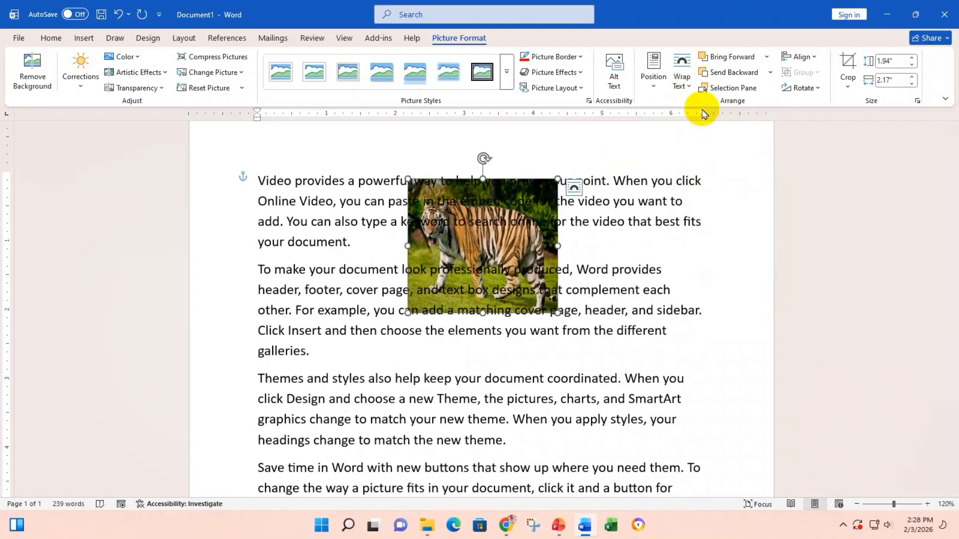
left_click(682, 79)
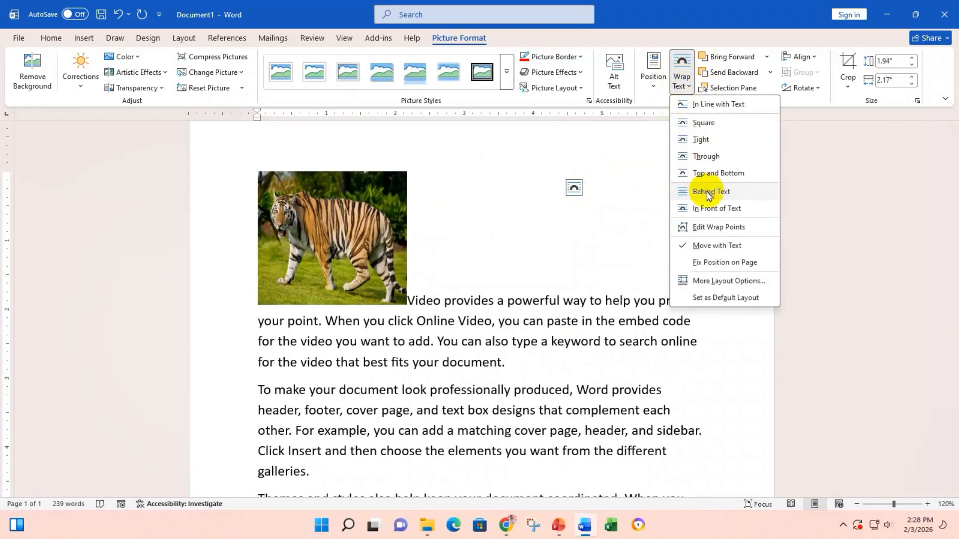
left_click(714, 208)
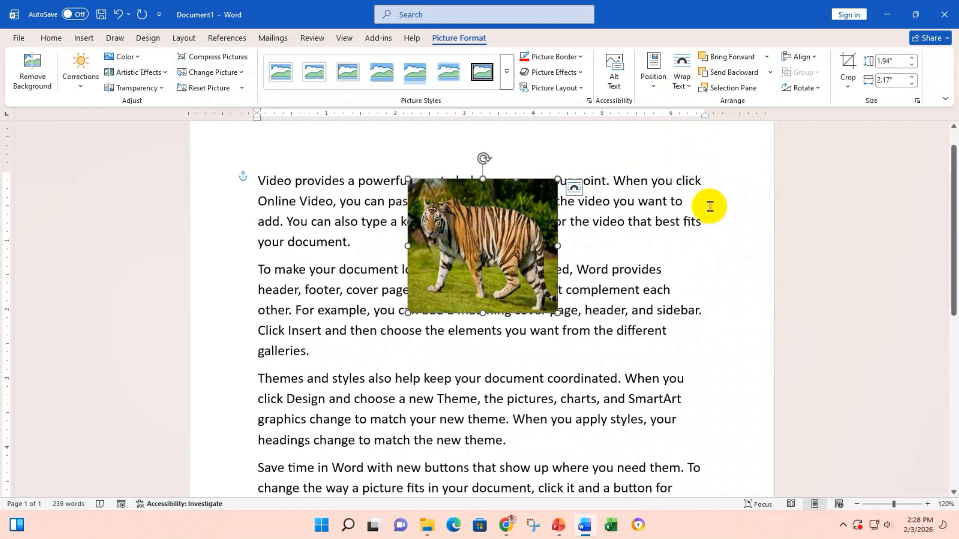
- Switch the tiger picture's text wrapping to In Line with Text, followed by Square
left_click(681, 79)
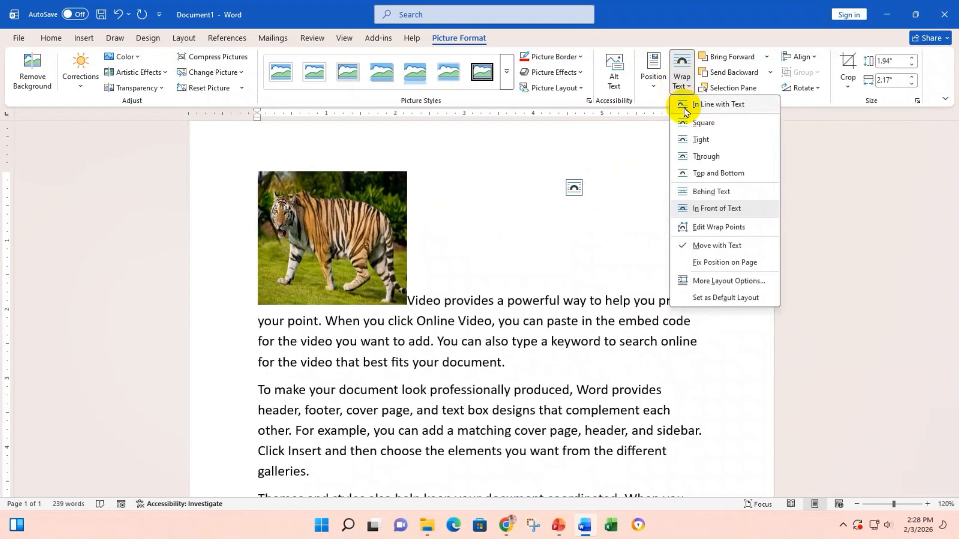
left_click(695, 113)
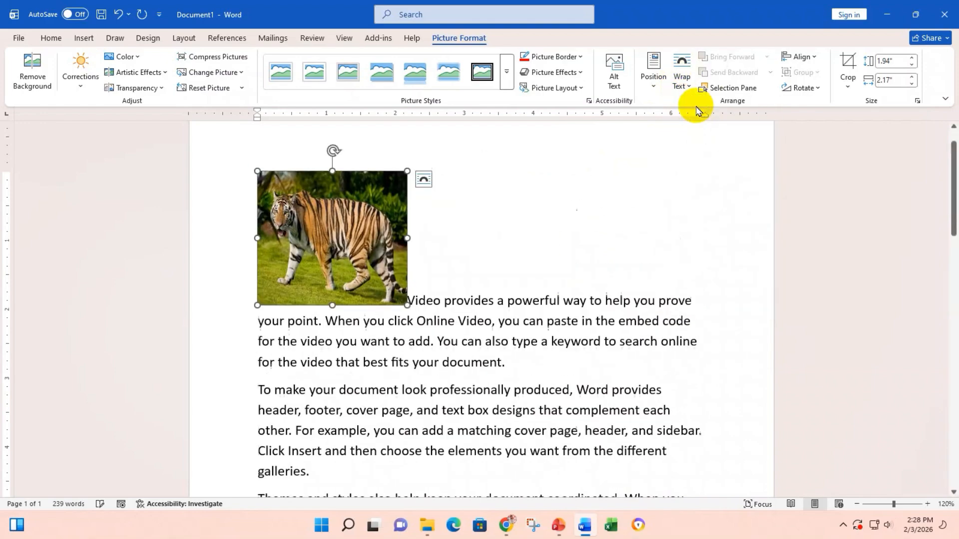
left_click(685, 85)
left_click(700, 123)
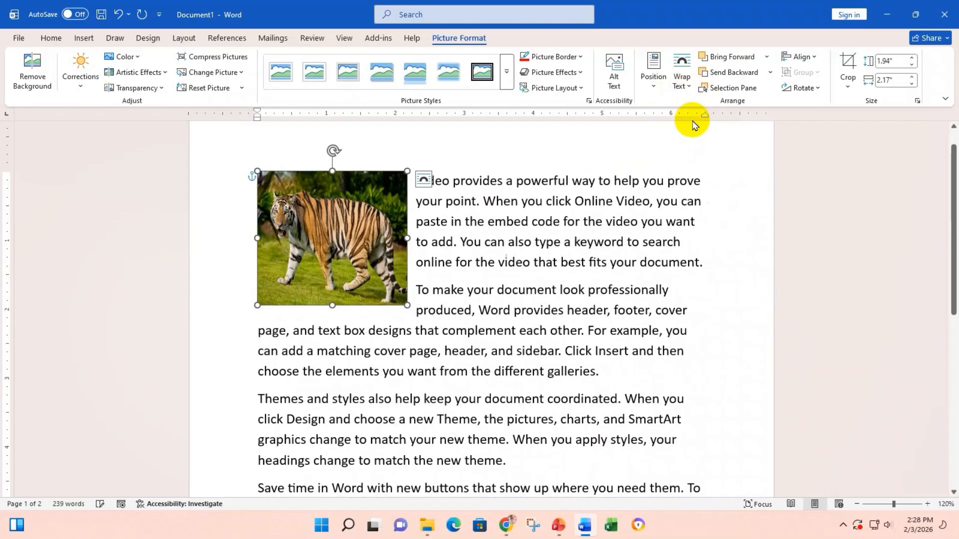
- Apply Tight text wrapping to the tiger picture, followed by Top and Bottom wrapping
left_click(681, 80)
left_click(694, 140)
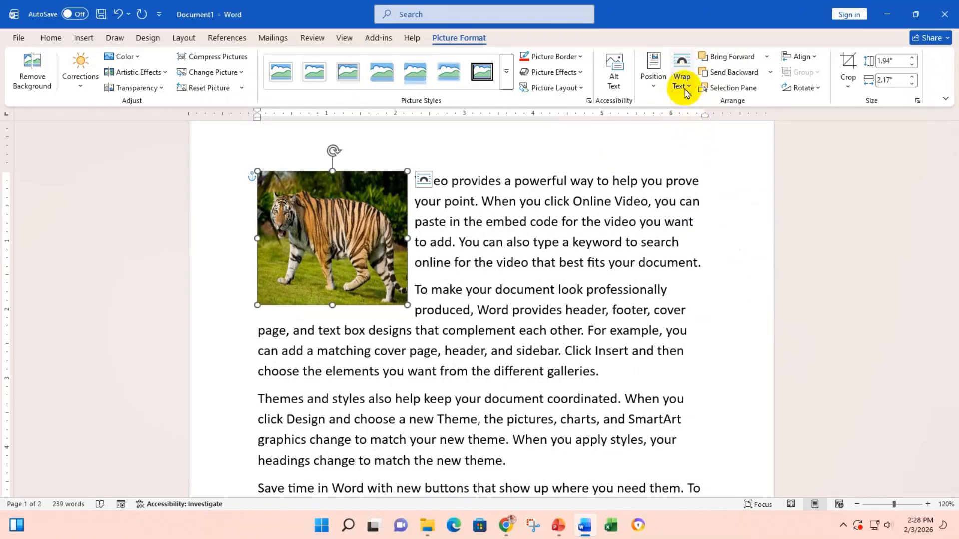
left_click(682, 82)
left_click(708, 173)
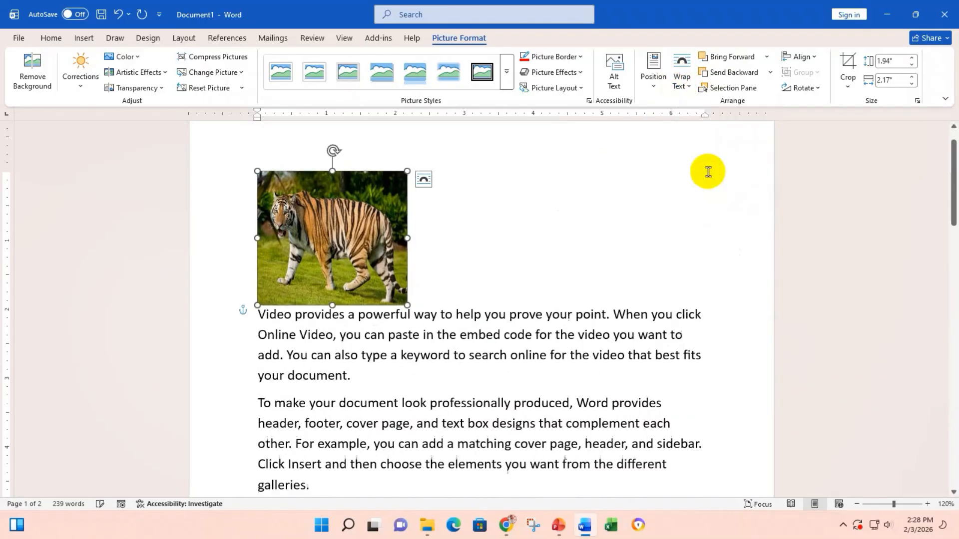
- Apply Through text wrapping to the tiger picture, followed by Behind Text
left_click(682, 82)
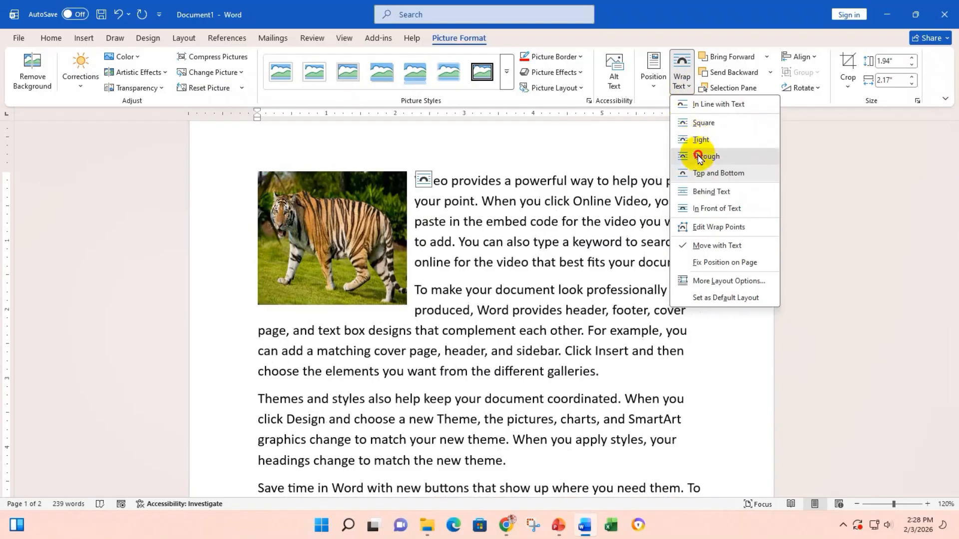
left_click(698, 154)
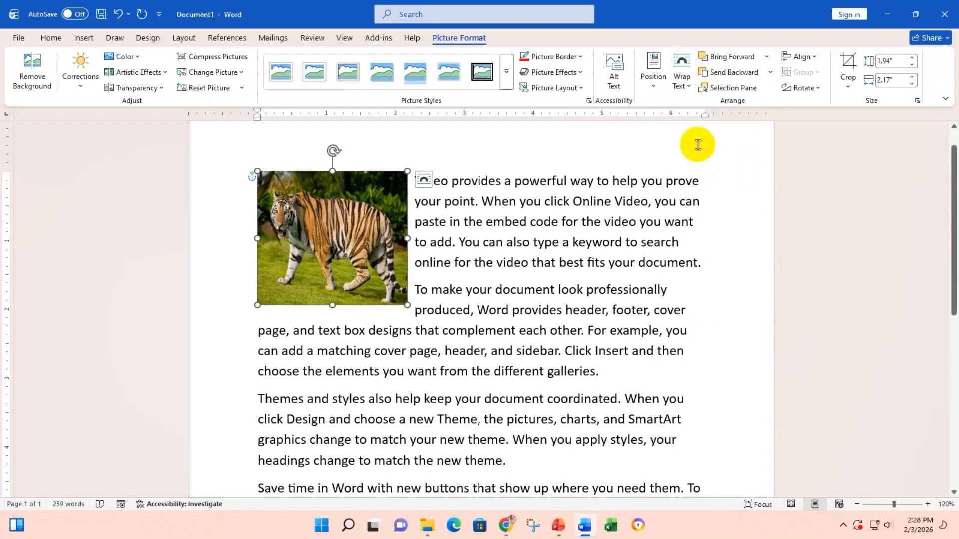
left_click(682, 81)
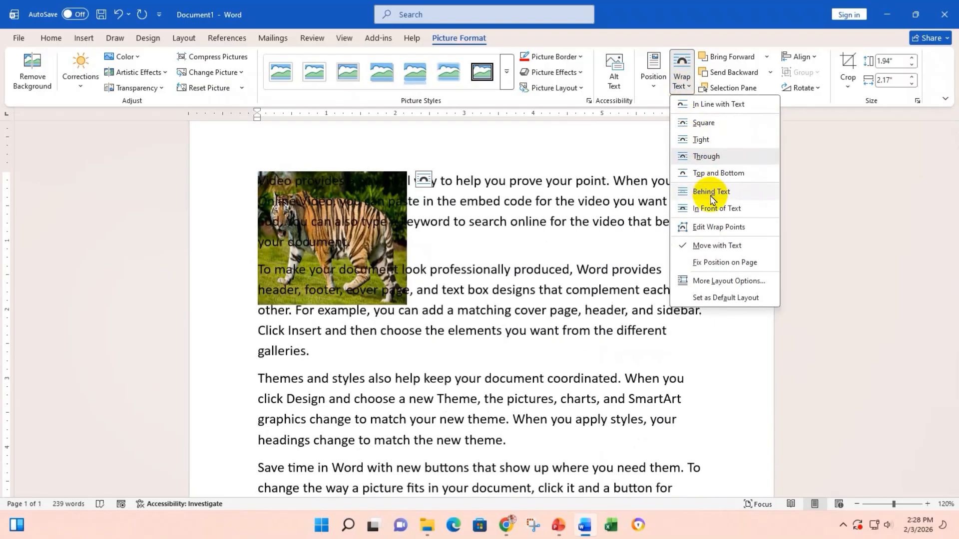
left_click(710, 189)
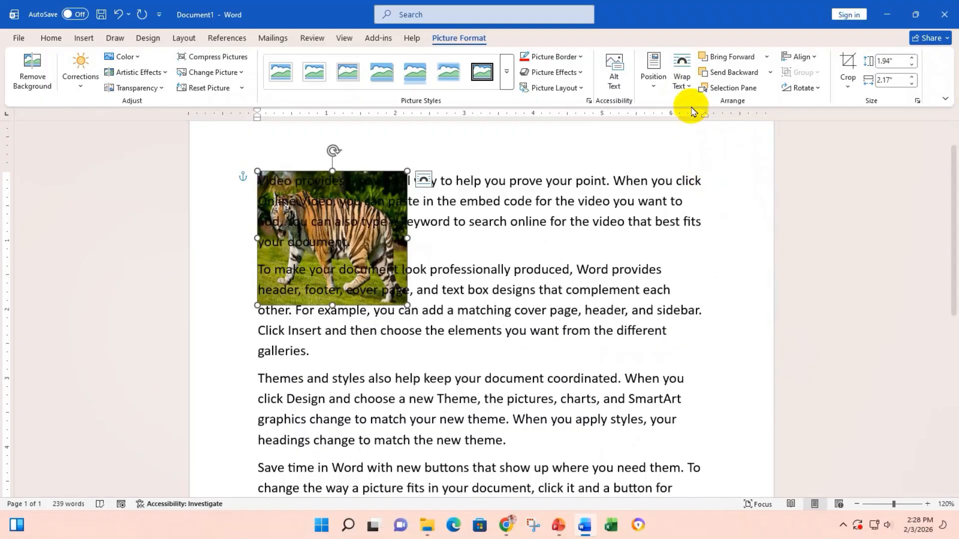
- Set the tiger picture's wrapping to In Front of Text and move it freely over the first two paragraphs
left_click(681, 78)
left_click(716, 209)
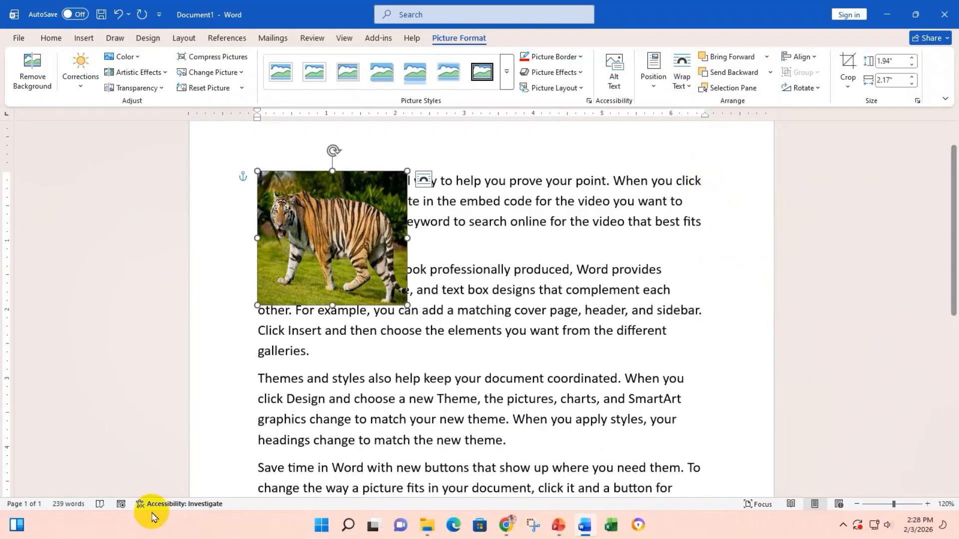
left_click(366, 275)
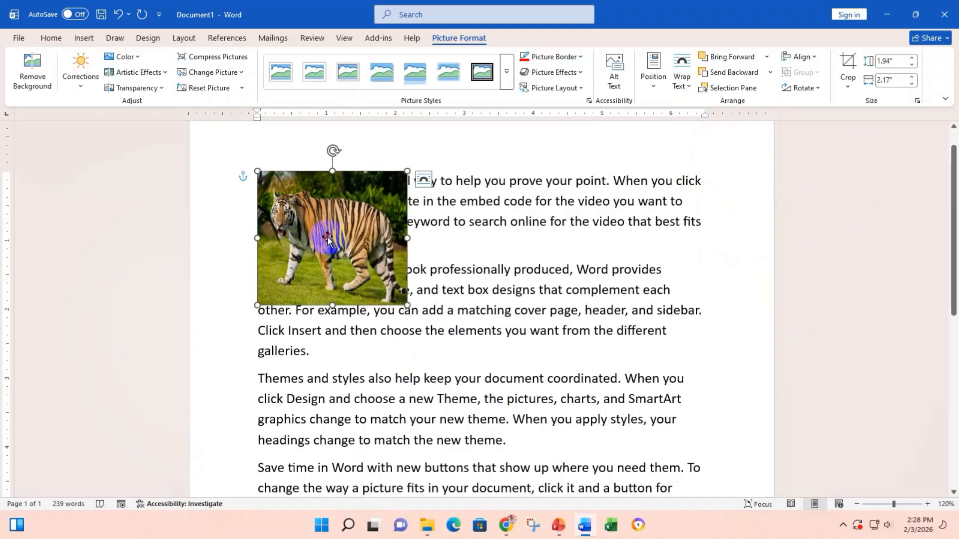
left_click_drag(331, 242, 460, 291)
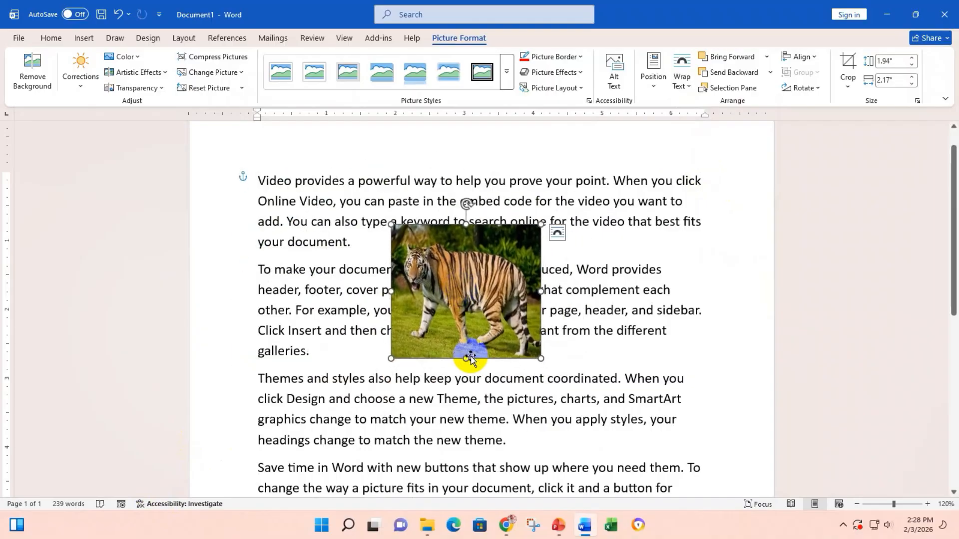
left_click_drag(454, 269, 430, 282)
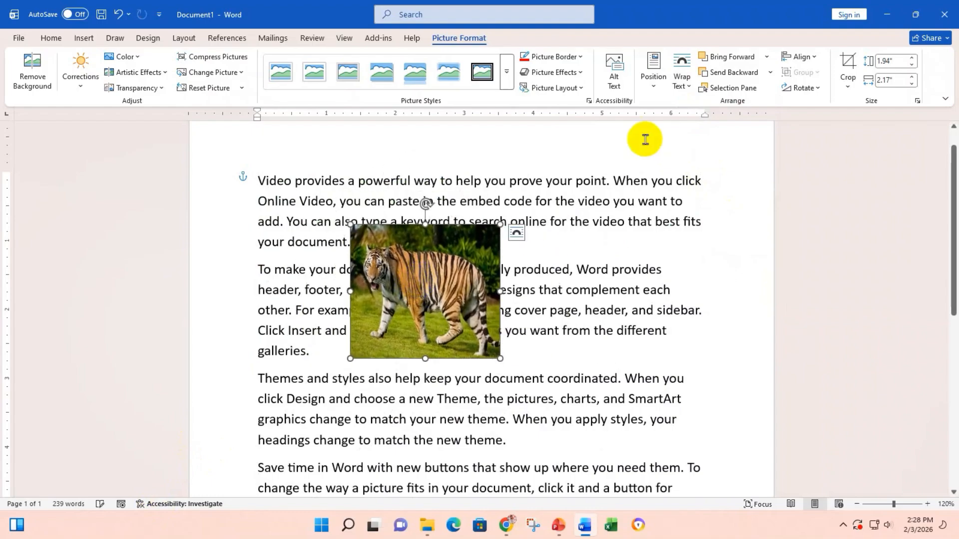
left_click(682, 76)
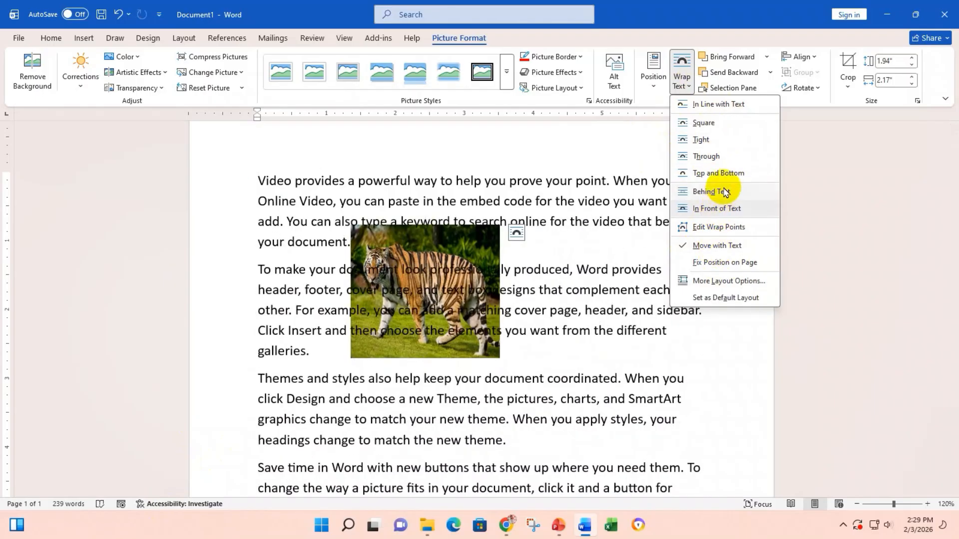
left_click(427, 277)
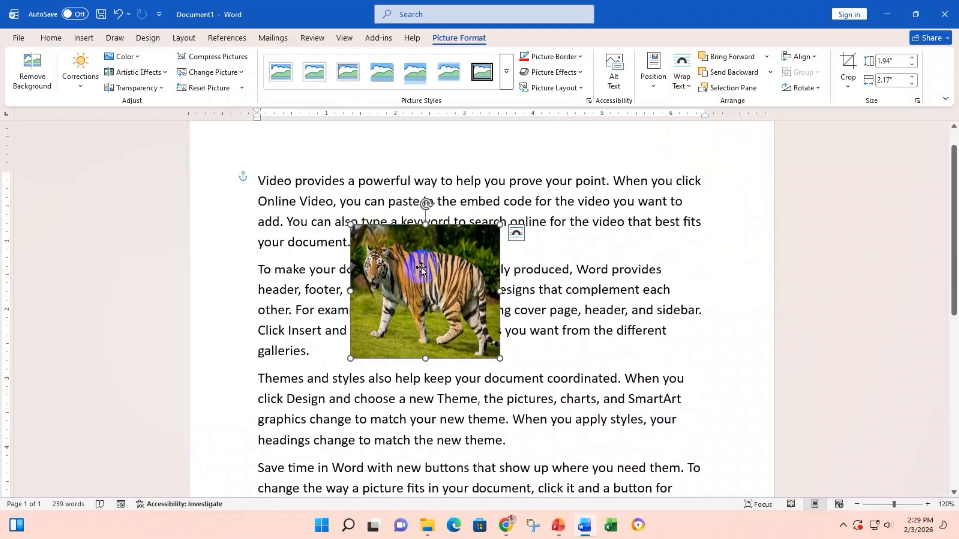
left_click_drag(421, 268, 351, 252)
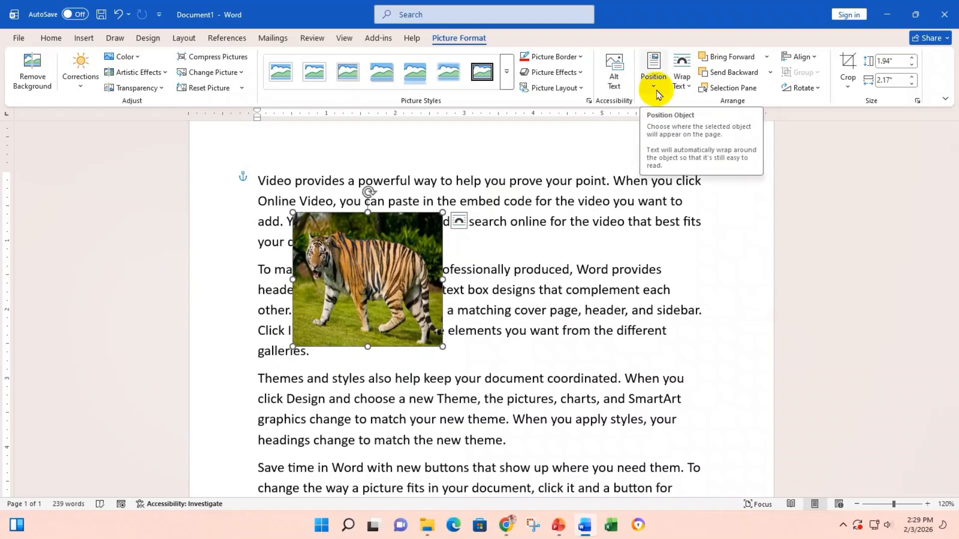
- Position the tiger picture in the middle center of the page with square text wrapping
left_click(654, 75)
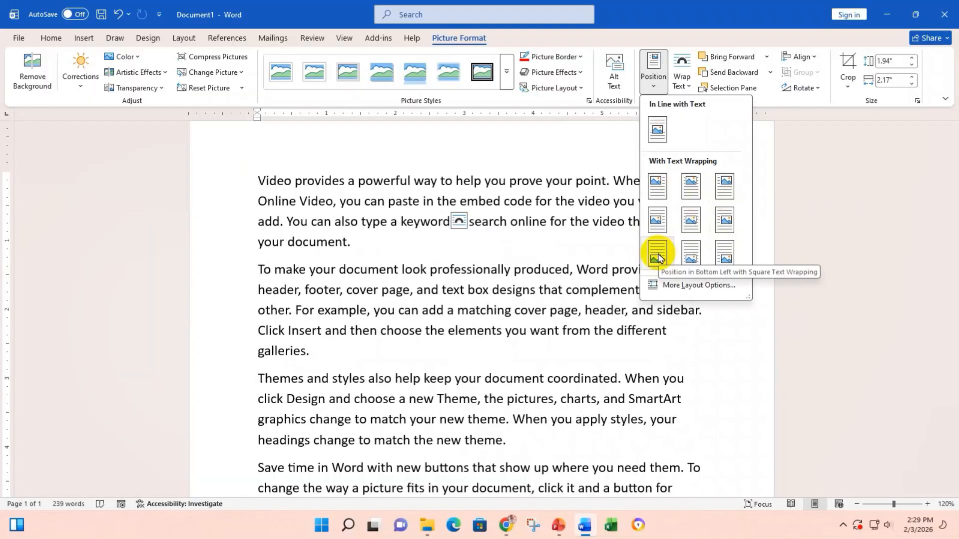
scroll(521, 274, "down", 3)
scroll(550, 260, "down", 3)
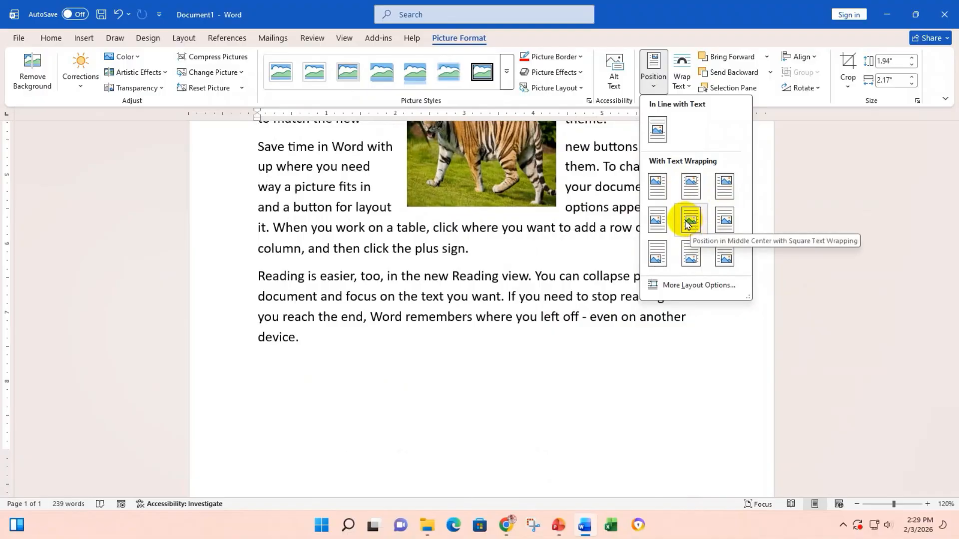
left_click(688, 223)
scroll(427, 327, "up", 4)
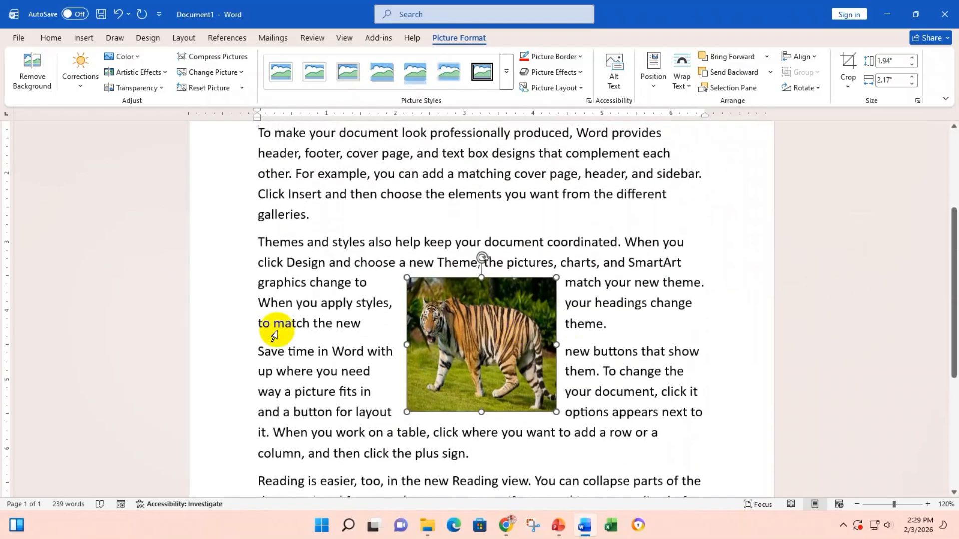
scroll(562, 345, "down", 1)
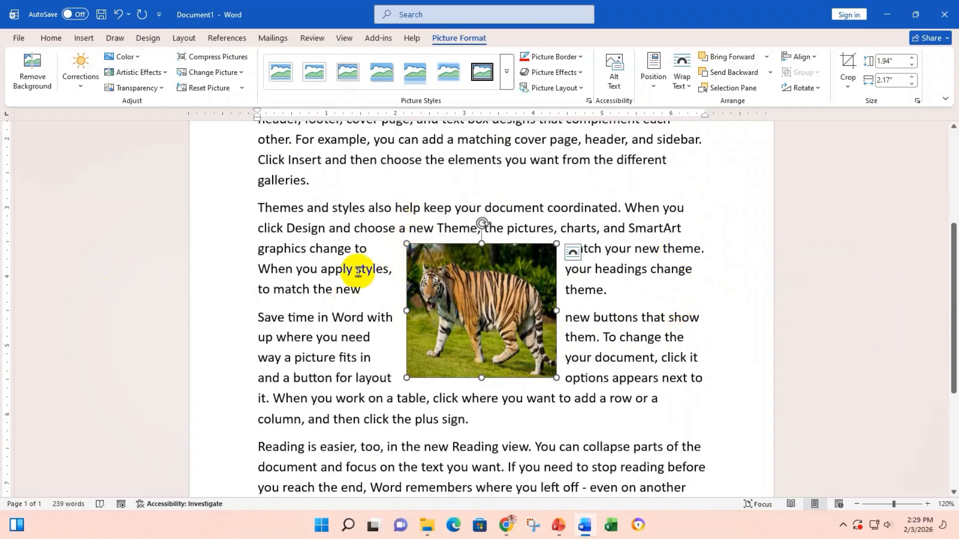
- Position the tiger picture in the top right of the page with square text wrapping
left_click(652, 80)
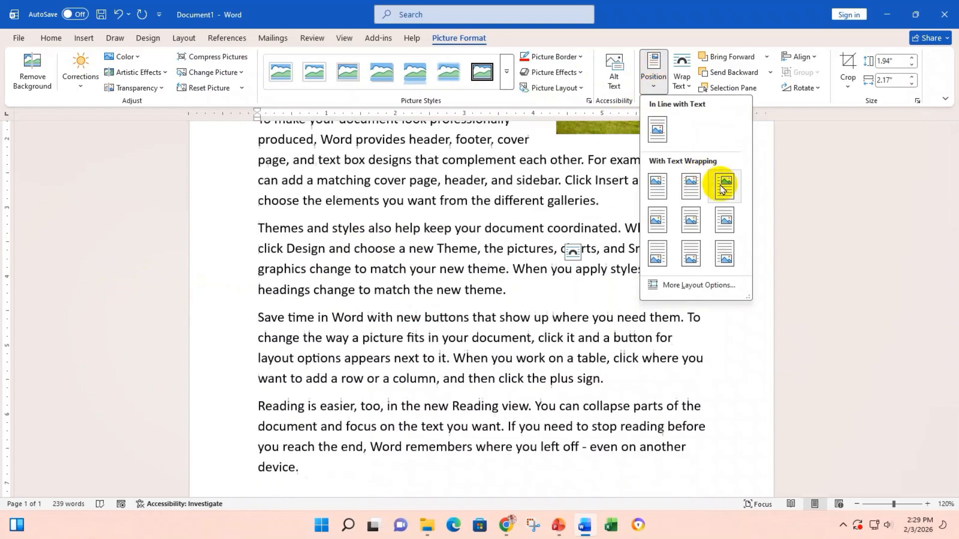
left_click(724, 187)
scroll(509, 372, "up", 4)
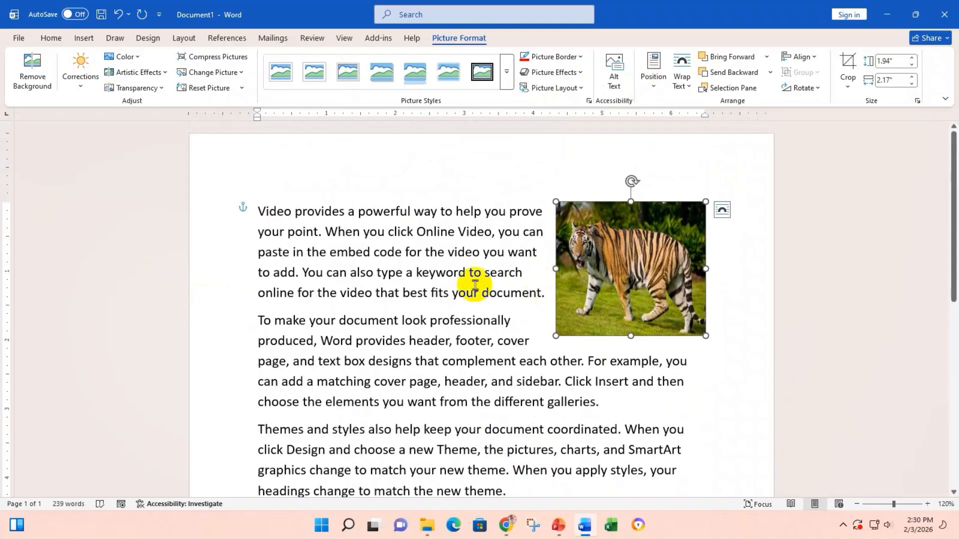
- Move the tiger picture up into the page's upper-right margin area and shrink it to about 1.23" high by 1.37" wide
left_click_drag(561, 274, 702, 230)
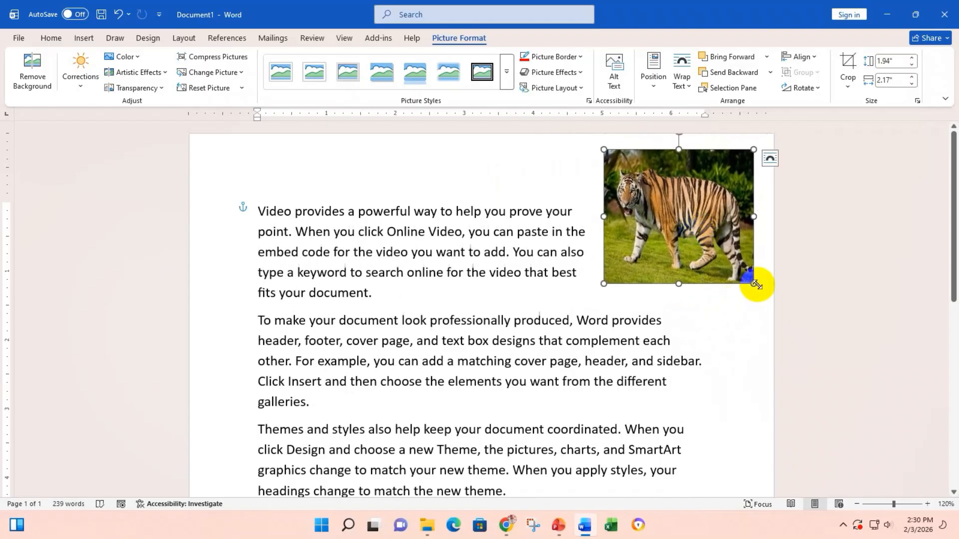
left_click_drag(755, 284, 677, 215)
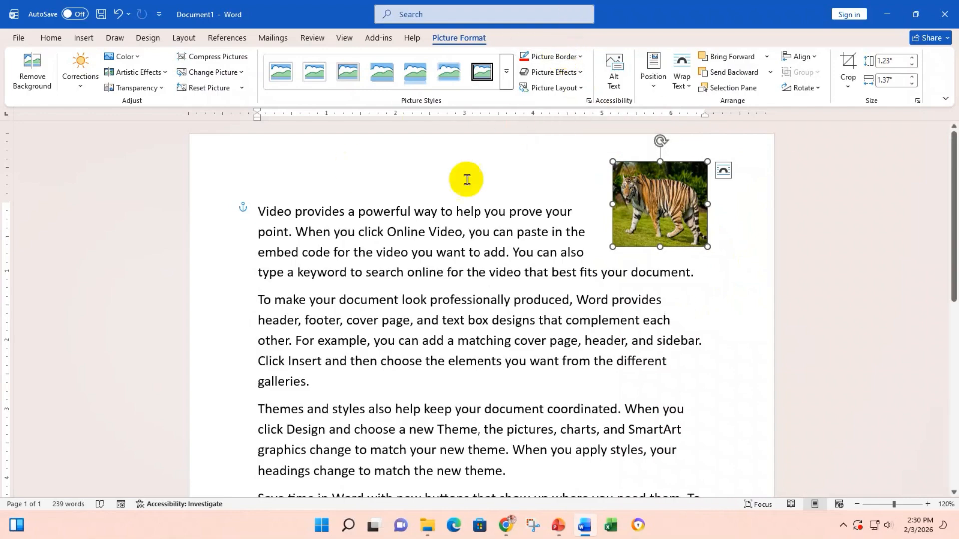
- Move the tiger picture into the first paragraph and convert it to a picture layout with an overlapping text box captioned "Tiger"
left_click(625, 208)
left_click_drag(625, 207, 466, 244)
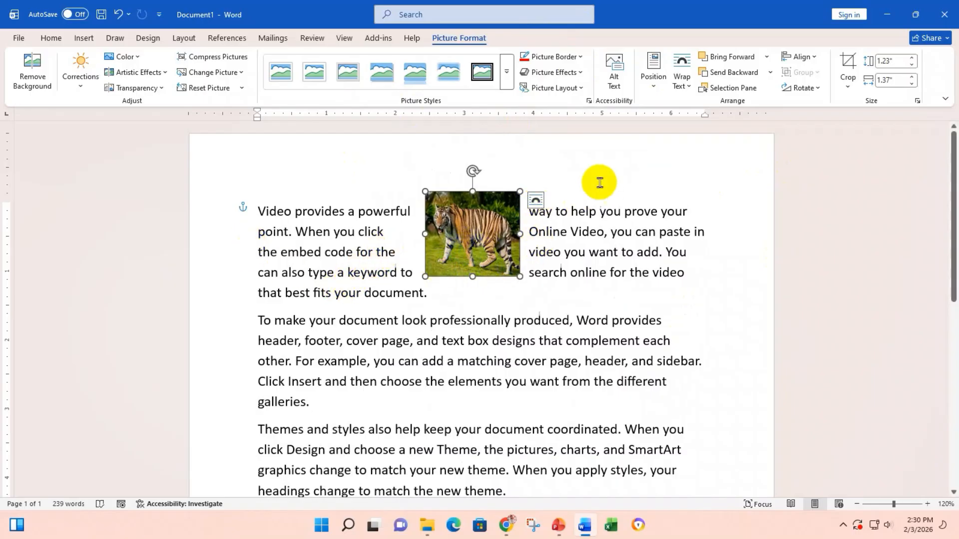
left_click(584, 90)
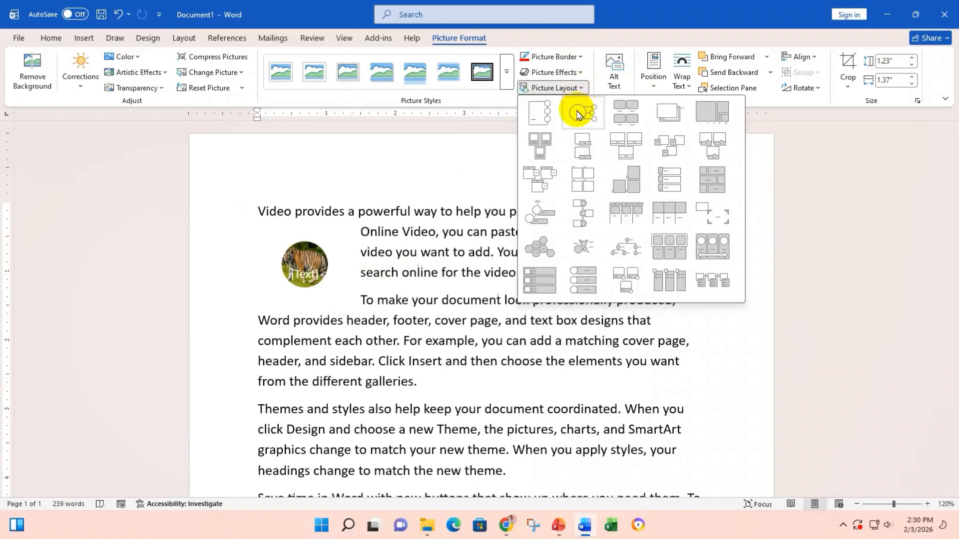
left_click(587, 152)
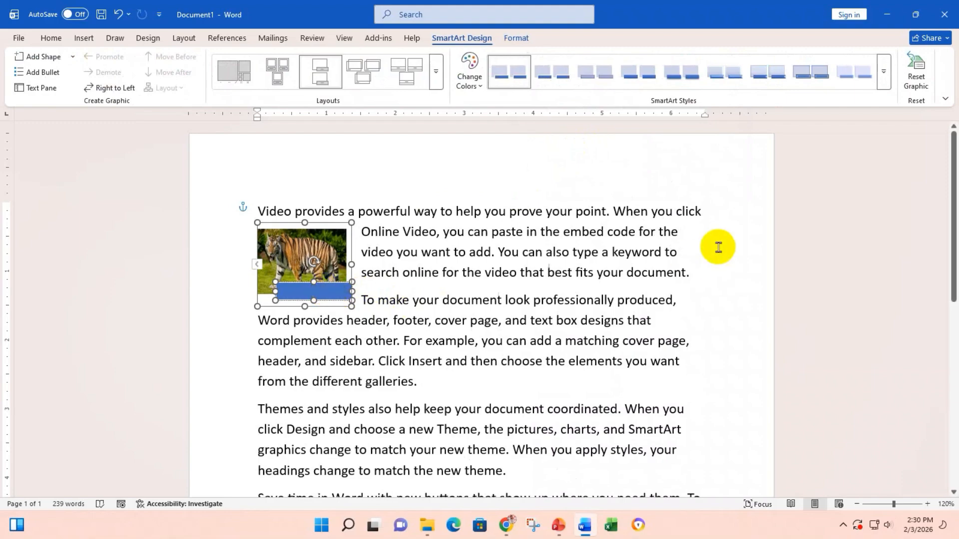
type("Tiger")
- Change the tiger graphic's layout to a circular picture with a caption bar beside it
left_click(407, 71)
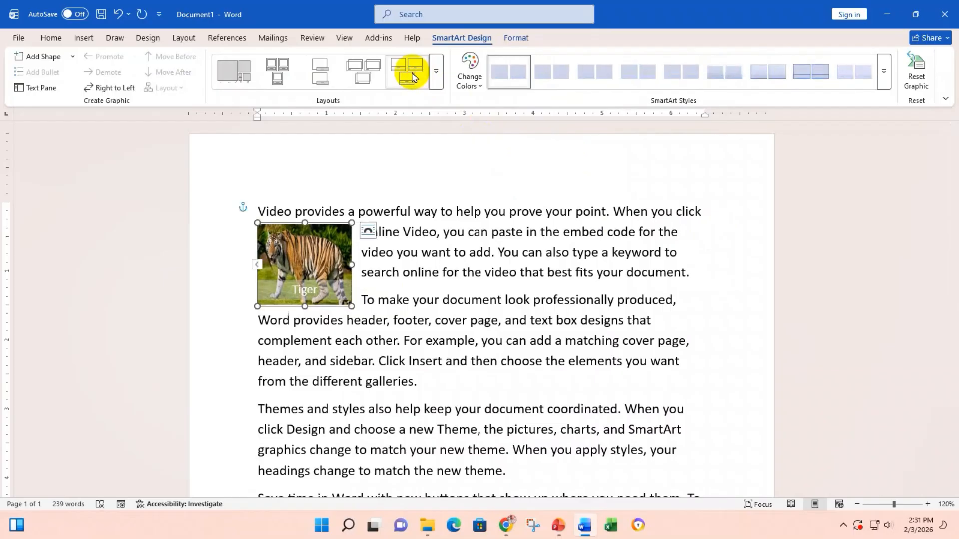
left_click(435, 73)
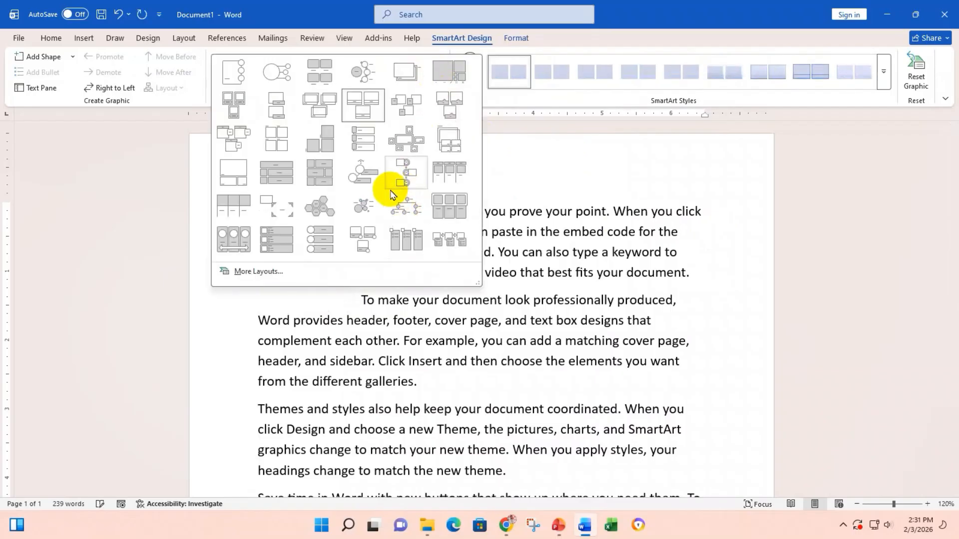
left_click(372, 173)
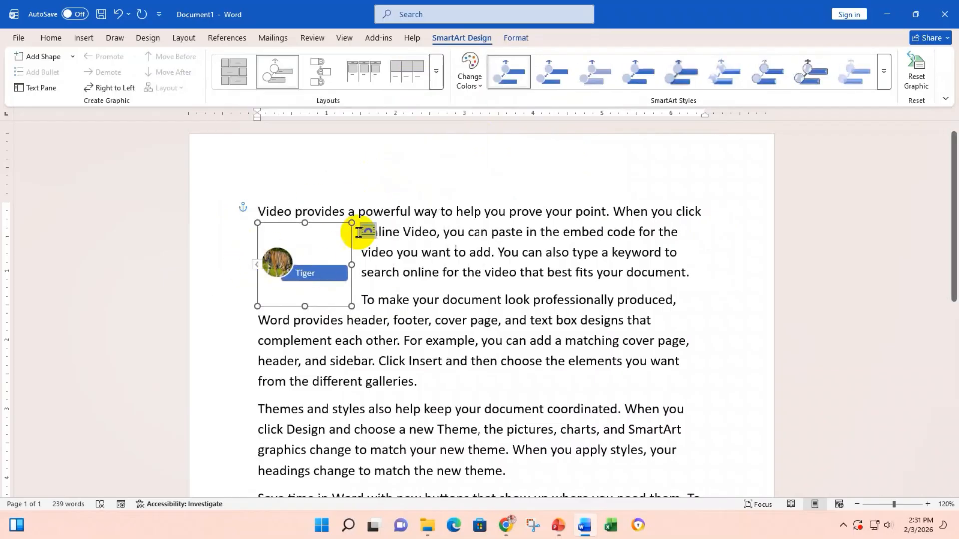
- Select the whole tiger graphic and remove it from the document
left_click(436, 72)
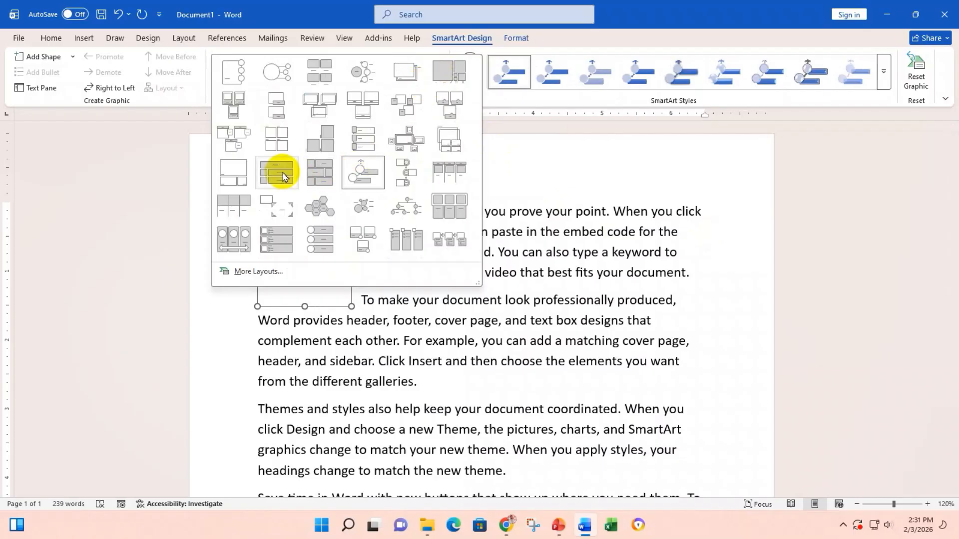
left_click(550, 215)
left_click(277, 263)
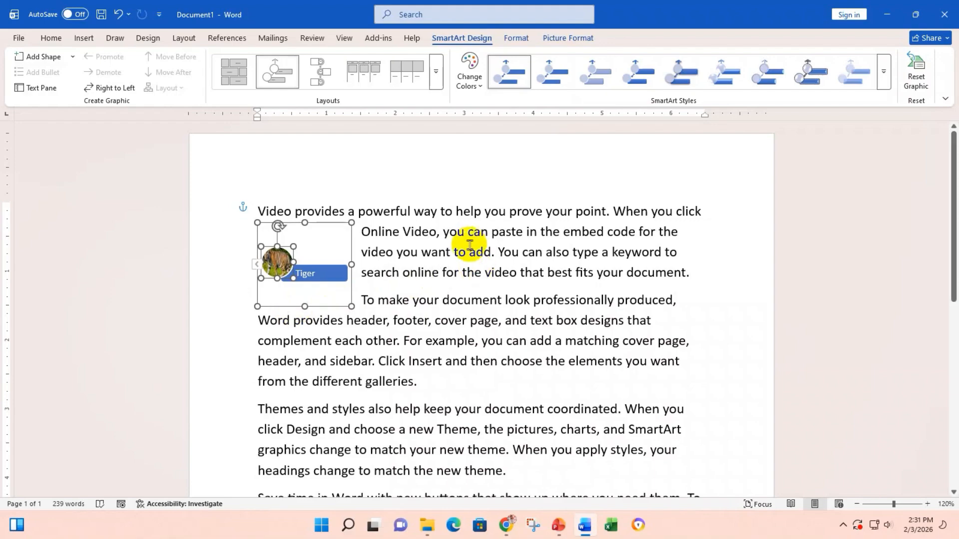
left_click(435, 246)
left_click(268, 231)
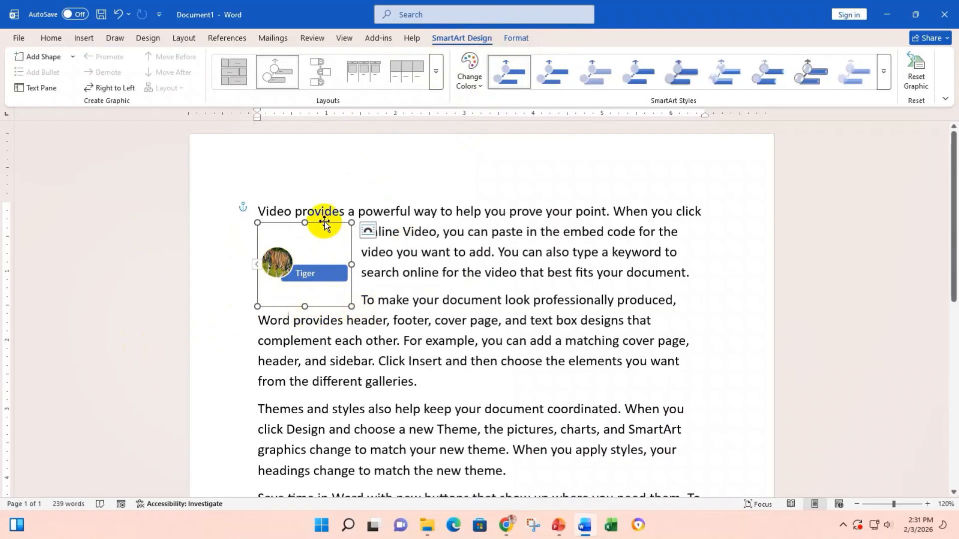
key("ctrl+z")
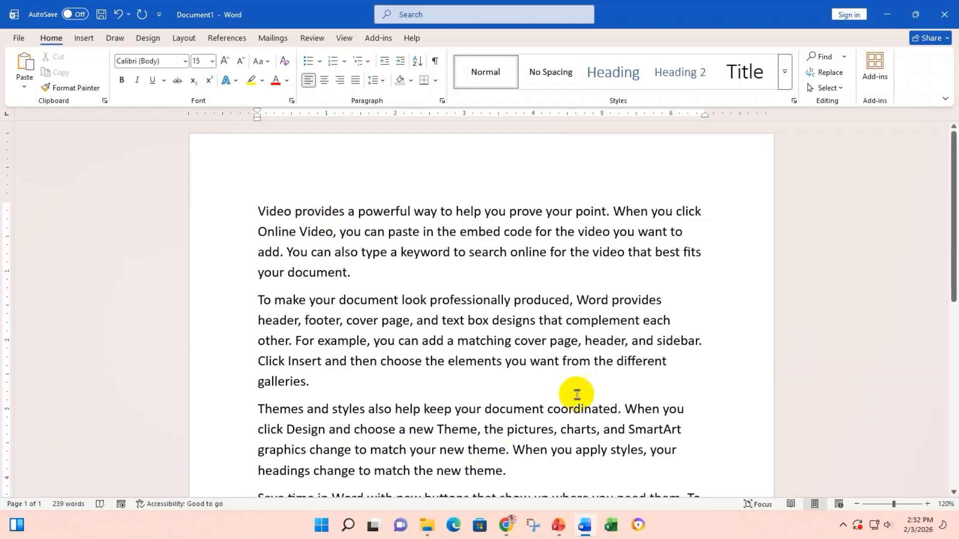
- Add four blank lines above the first paragraph
key("Return")
key("Return")
key("Return")
key("Return")
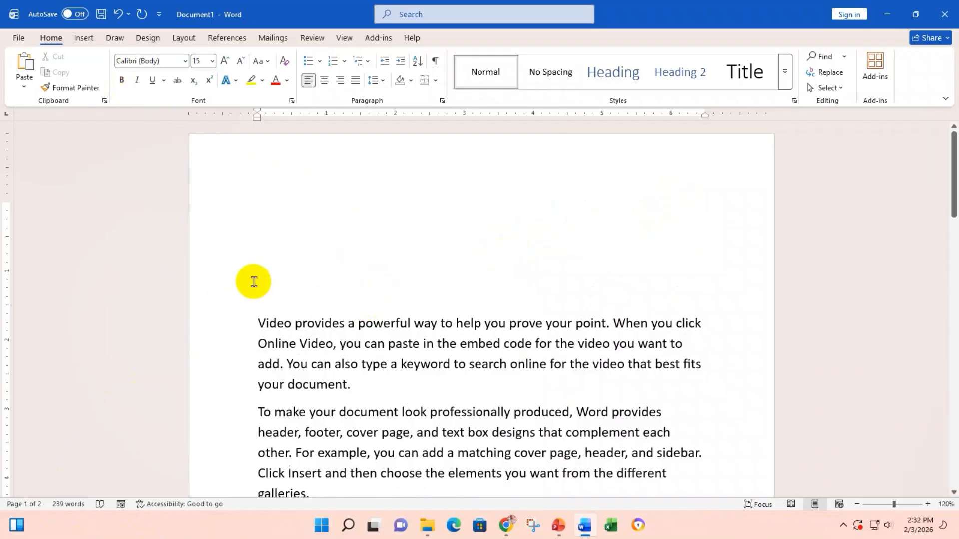
- Insert an online portrait of a man in a dark suit on the first line, searching "Man image" without the Creative Commons only filter
left_click(255, 211)
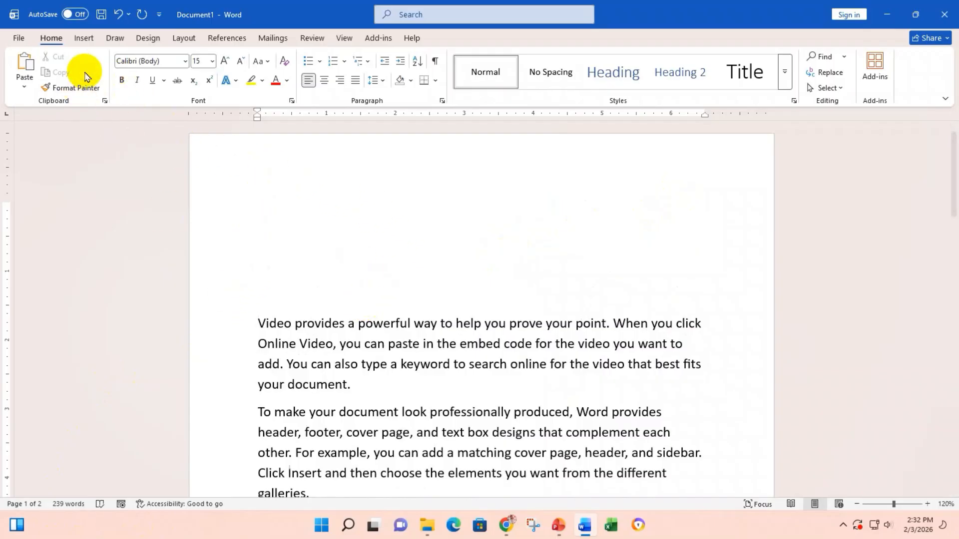
left_click(86, 39)
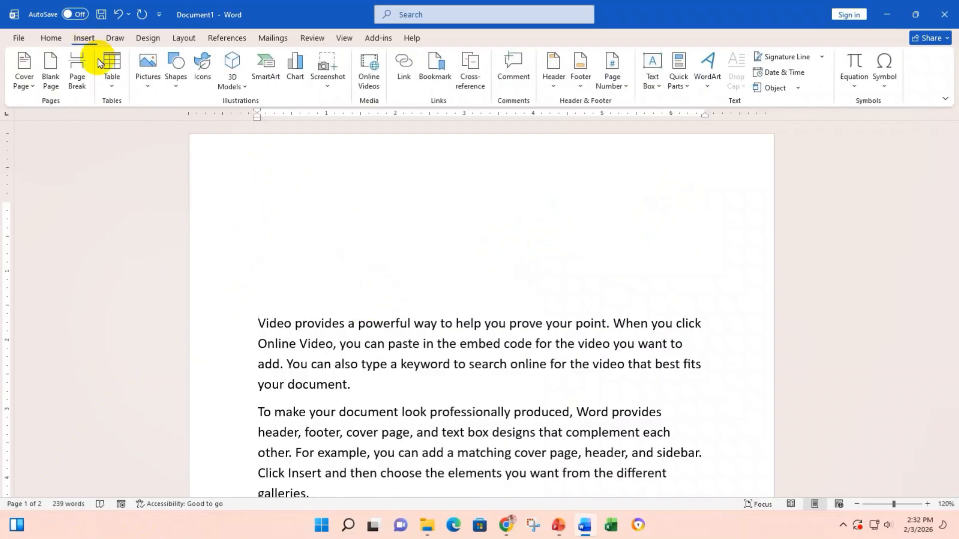
left_click(147, 85)
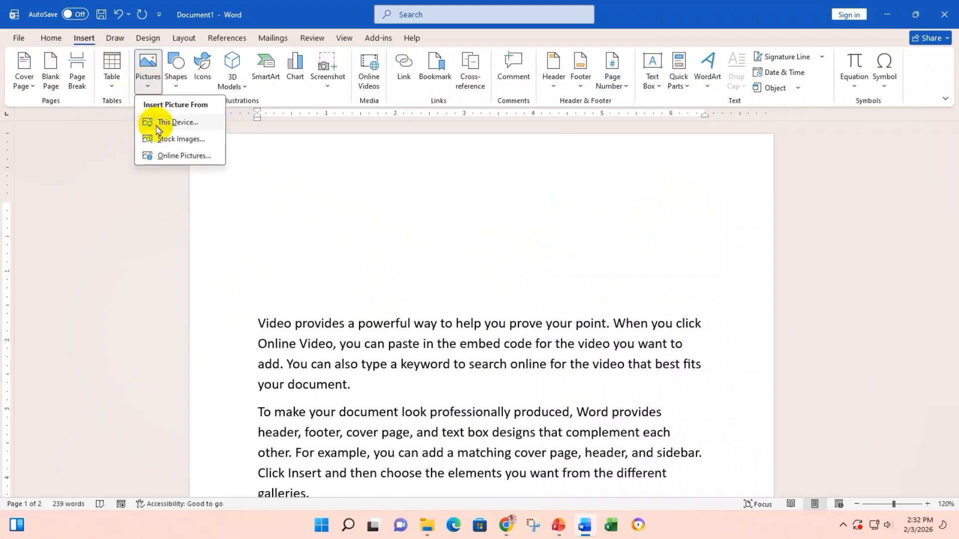
left_click(153, 155)
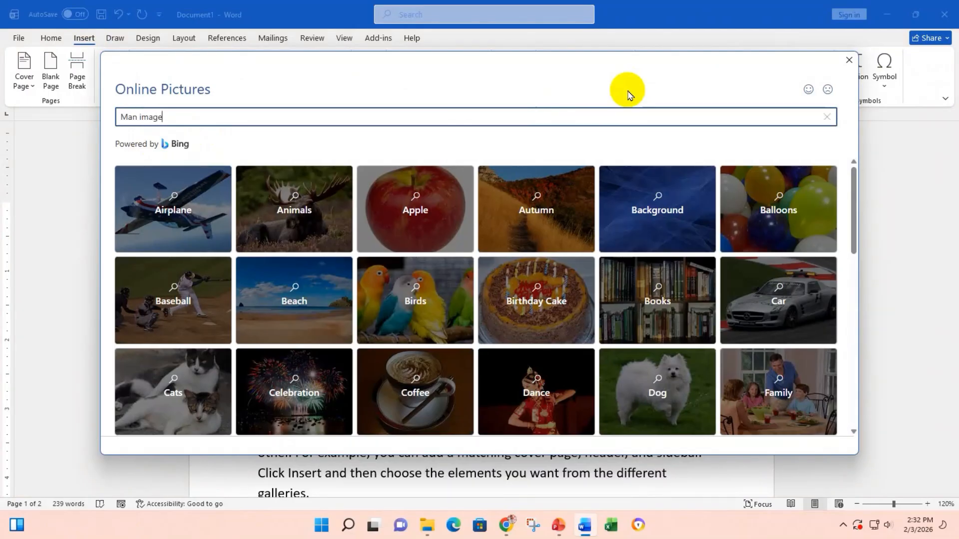
type("Man image")
key("Return")
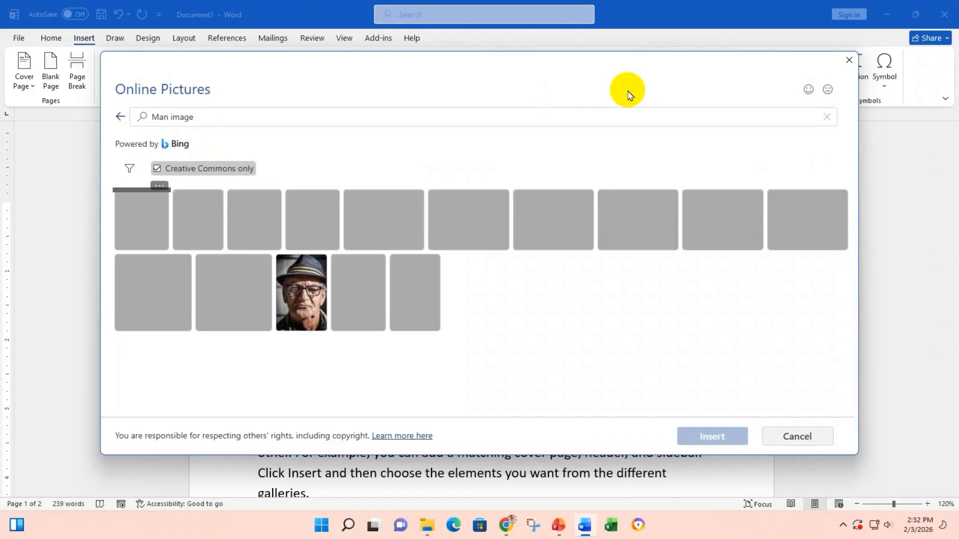
left_click(158, 170)
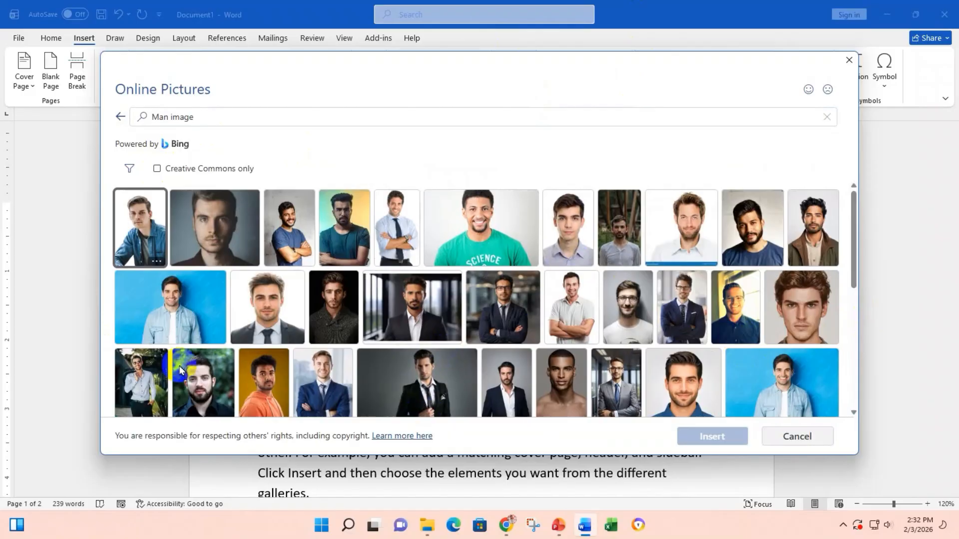
left_click(294, 320)
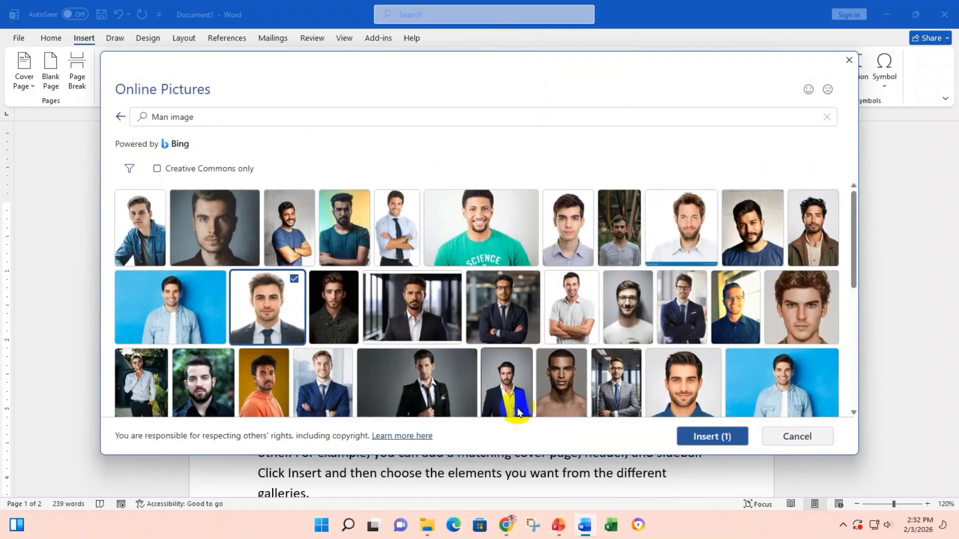
left_click(705, 436)
- Shrink the man's portrait proportionally to about 1.95" by 1.95"
scroll(623, 367, "down", 5)
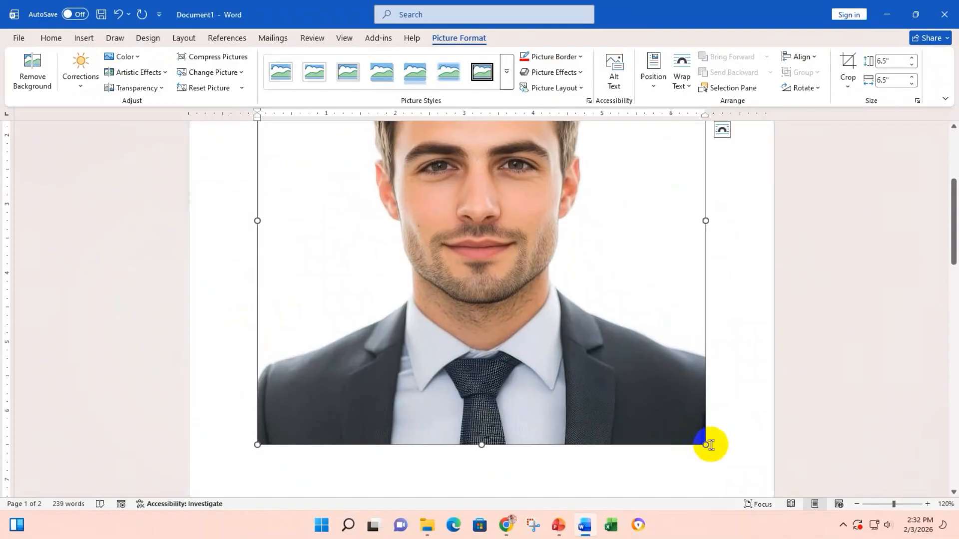
left_click(710, 445)
left_click(691, 425)
left_click_drag(703, 446, 337, 173)
scroll(323, 321, "up", 4)
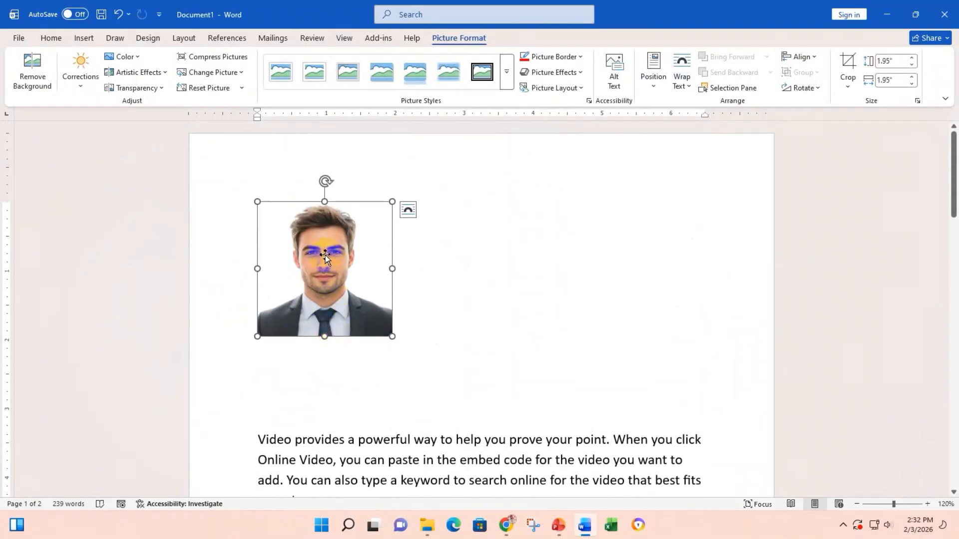
- Set the portrait's wrapping to In Front of Text and move it to the page's upper-right area above the first paragraph
left_click(408, 209)
left_click(496, 322)
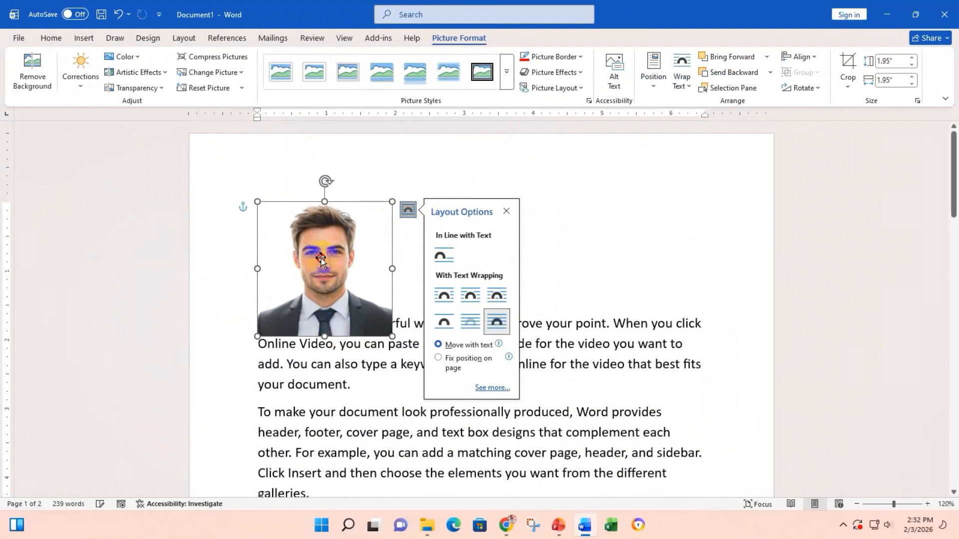
left_click_drag(321, 259, 639, 226)
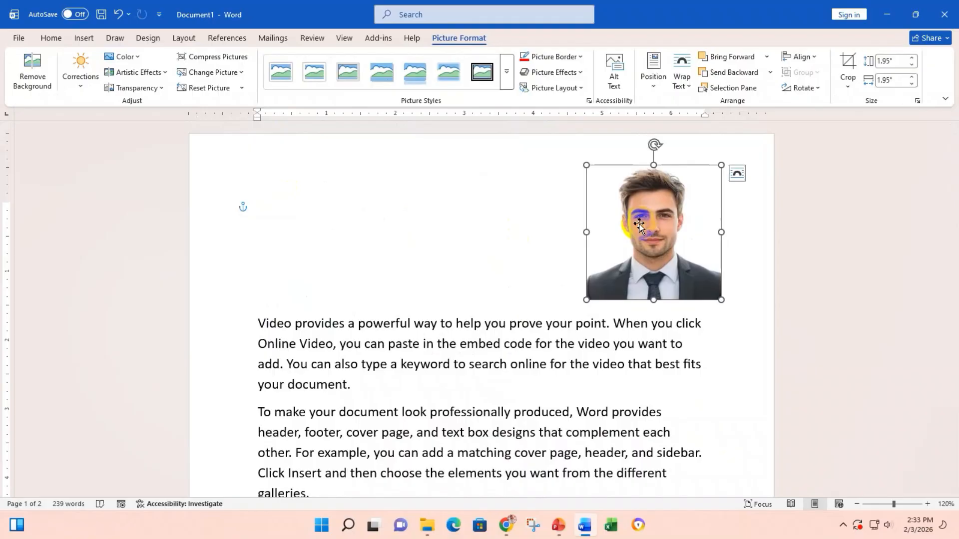
left_click_drag(679, 214, 666, 218)
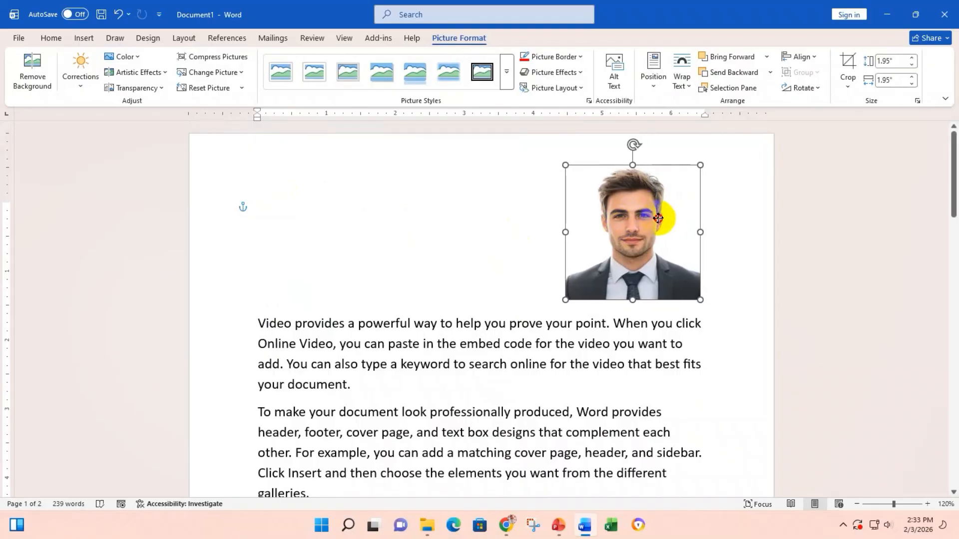
- Turn off the aspect ratio lock for the portrait in its size settings
left_click(917, 101)
left_click(638, 248)
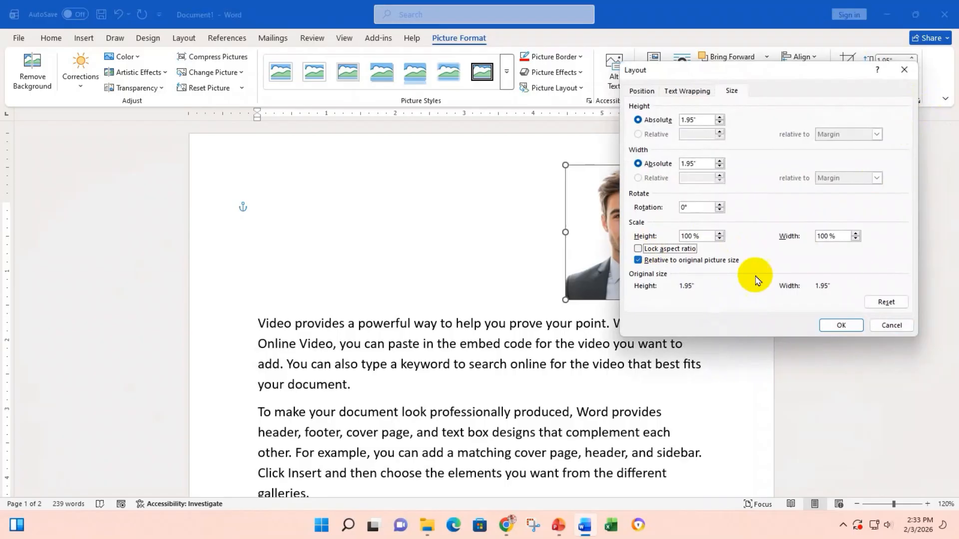
left_click(841, 326)
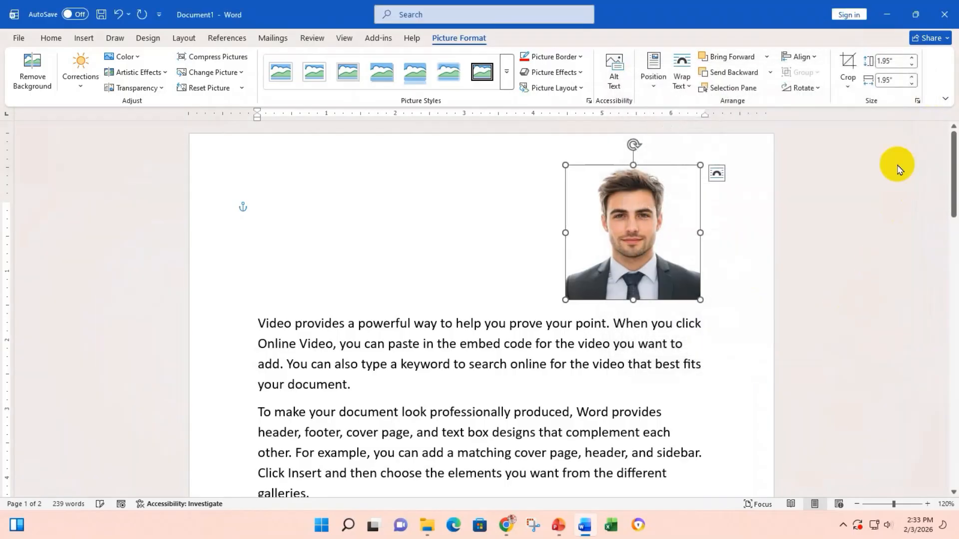
- Set the portrait's height to 1.8" and its width to 1.5"
left_click(910, 63)
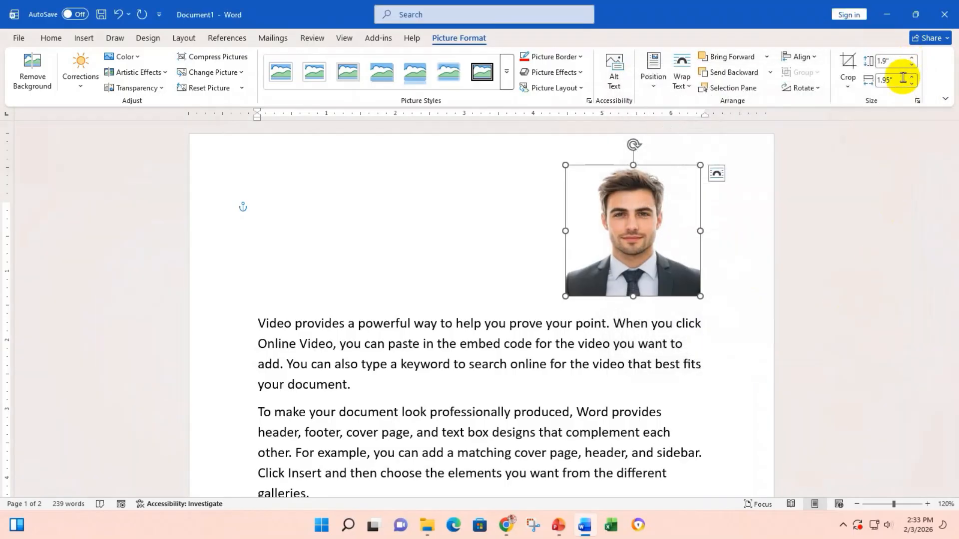
left_click(912, 83)
left_click(912, 84)
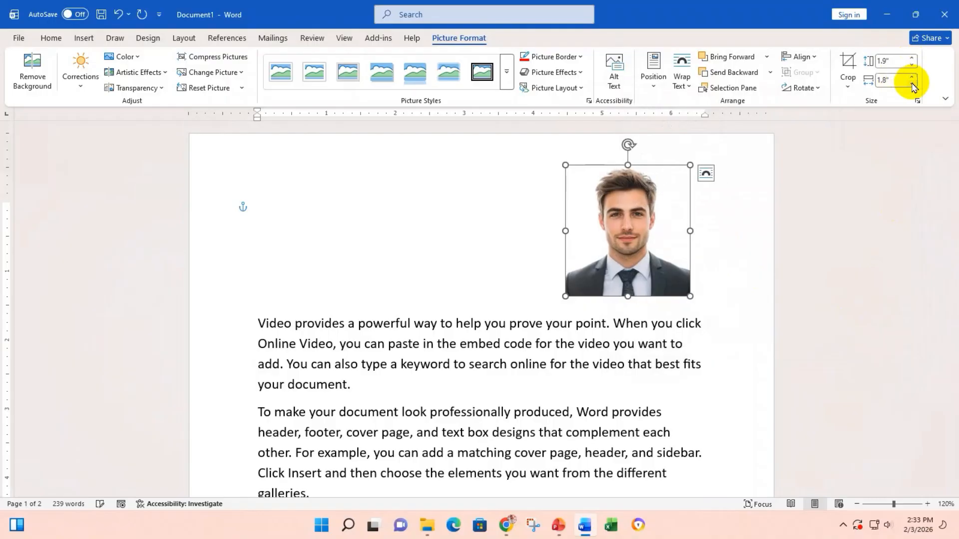
left_click(912, 84)
left_click(911, 84)
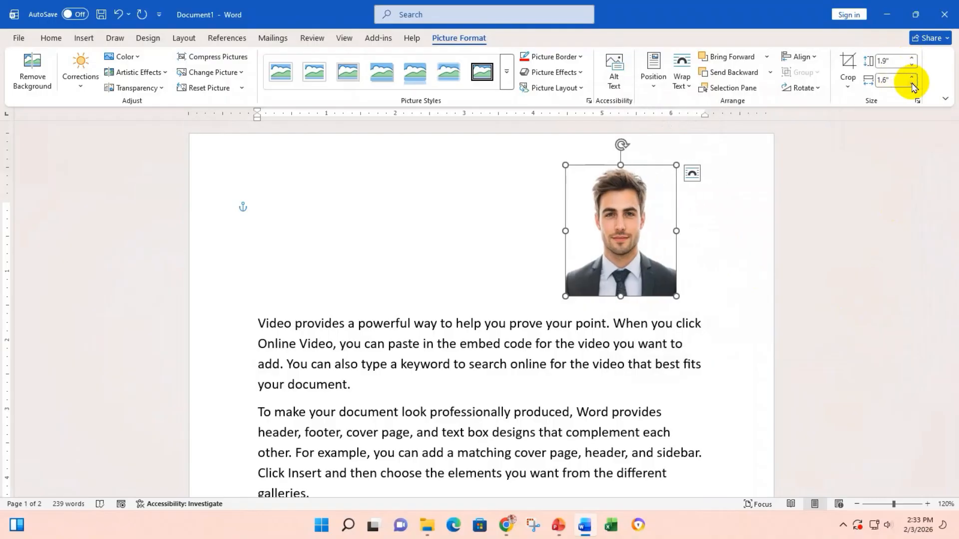
left_click(911, 84)
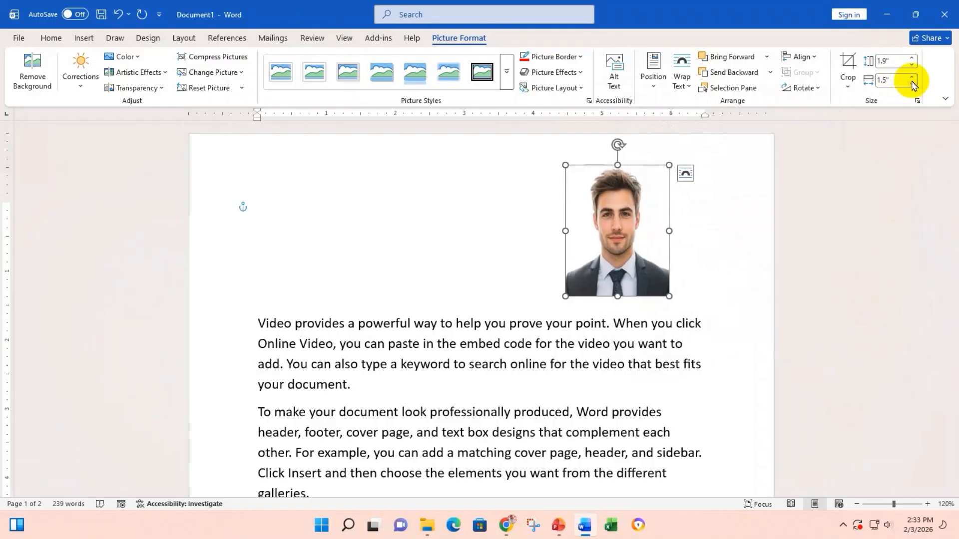
left_click(911, 66)
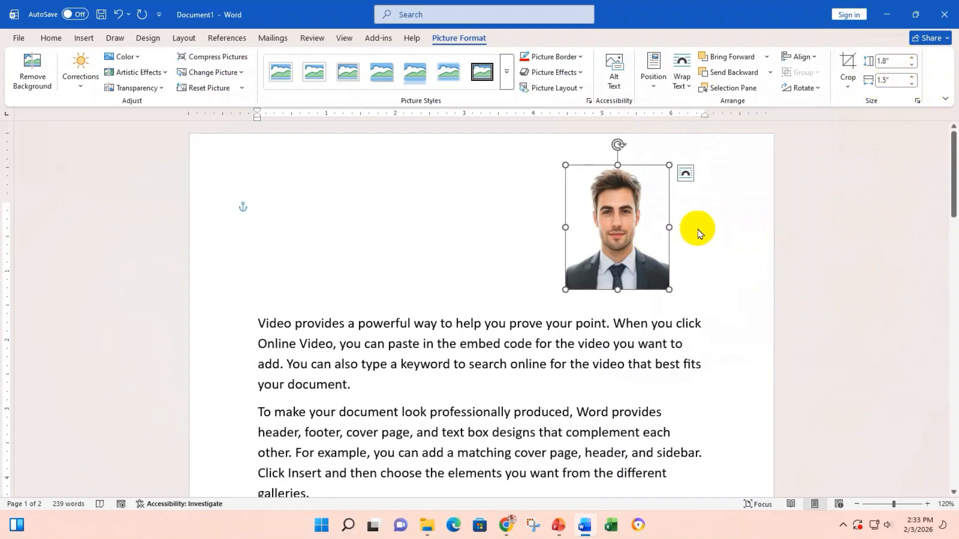
- Give the portrait a red border with a 3 pt weight and deselect the picture
left_click(560, 57)
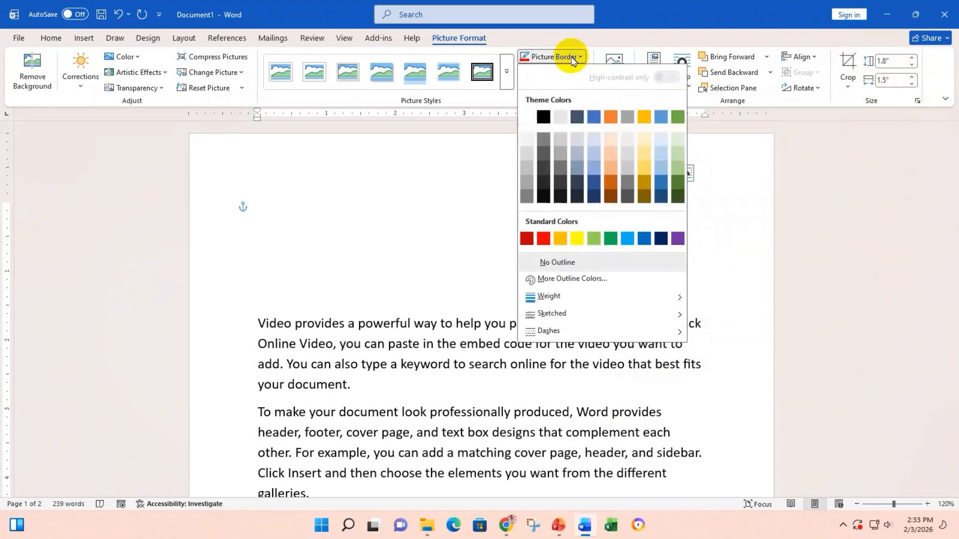
left_click(543, 238)
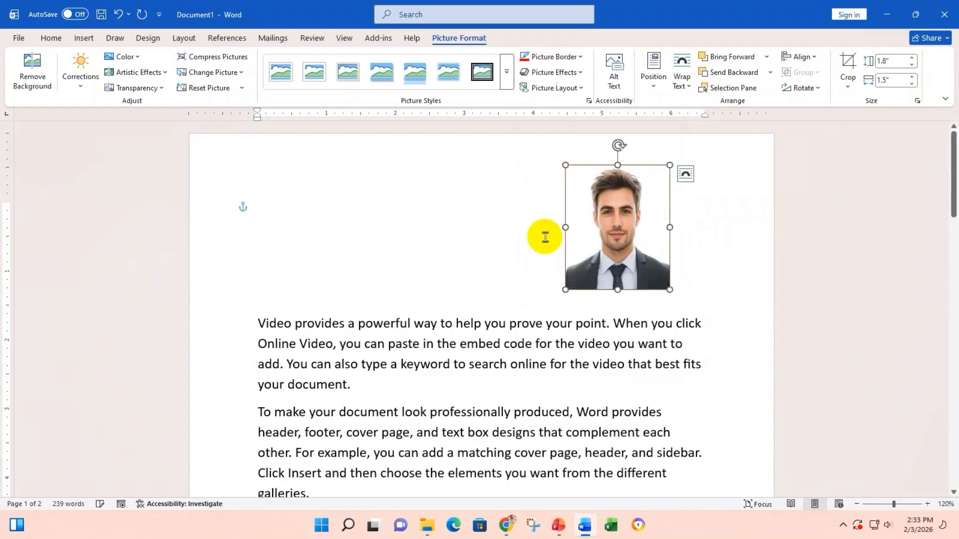
left_click(581, 58)
mouse_move(550, 296)
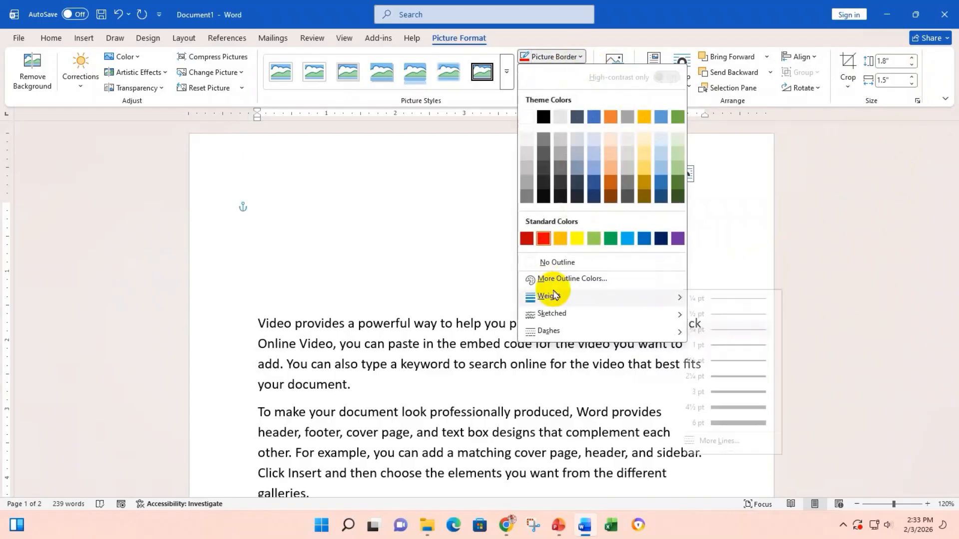
left_click(752, 395)
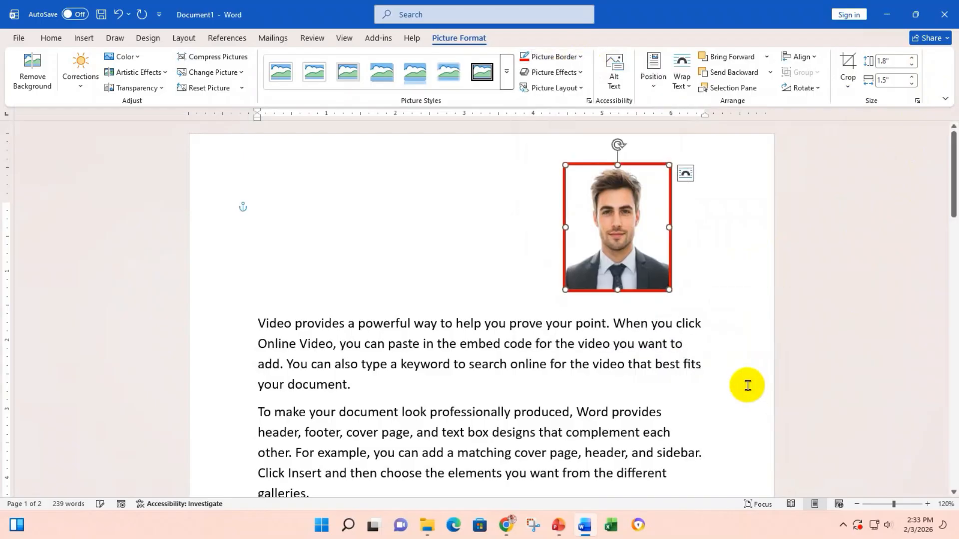
left_click(645, 387)
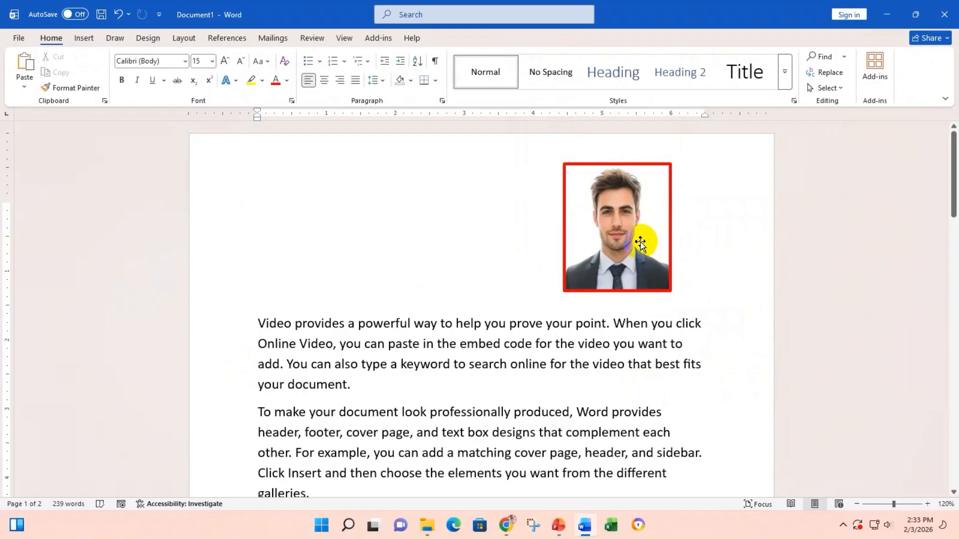
- Nudge the portrait slightly down and right and recolor it, trying the light green variation before applying the dark blue one
left_click_drag(642, 242, 648, 247)
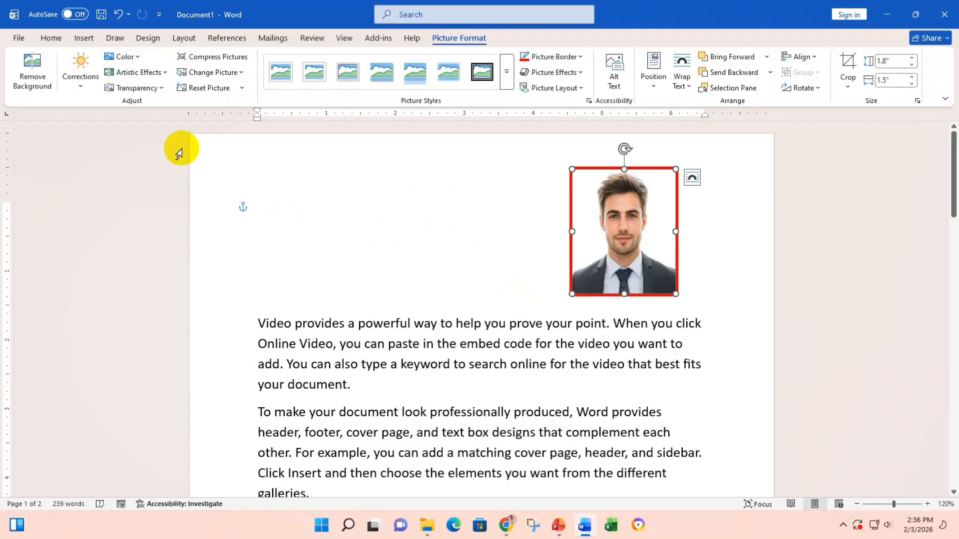
left_click(126, 56)
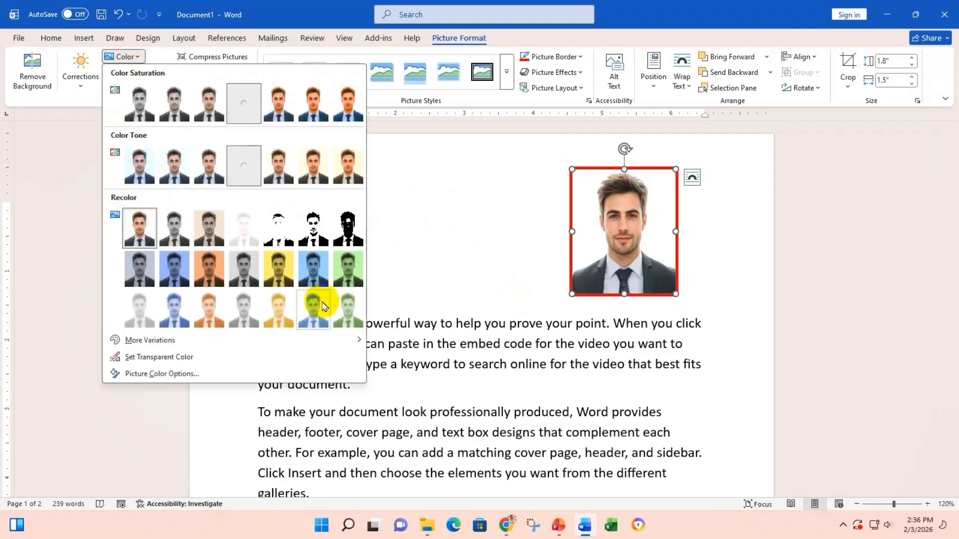
left_click(348, 306)
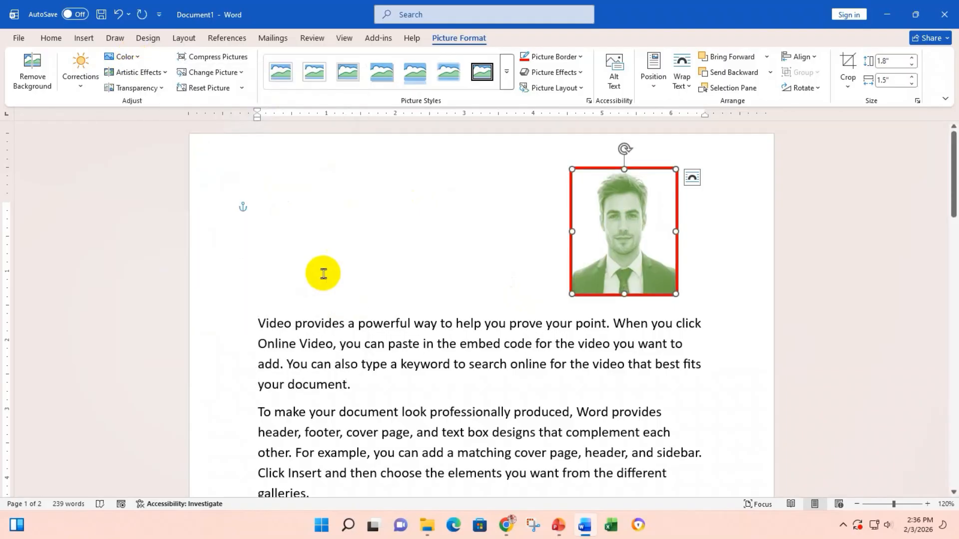
left_click(121, 56)
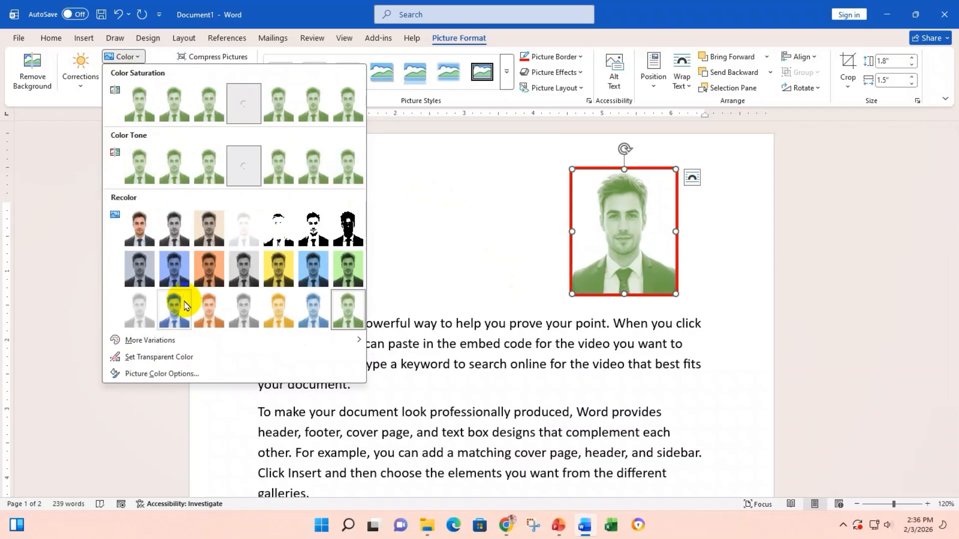
left_click(175, 282)
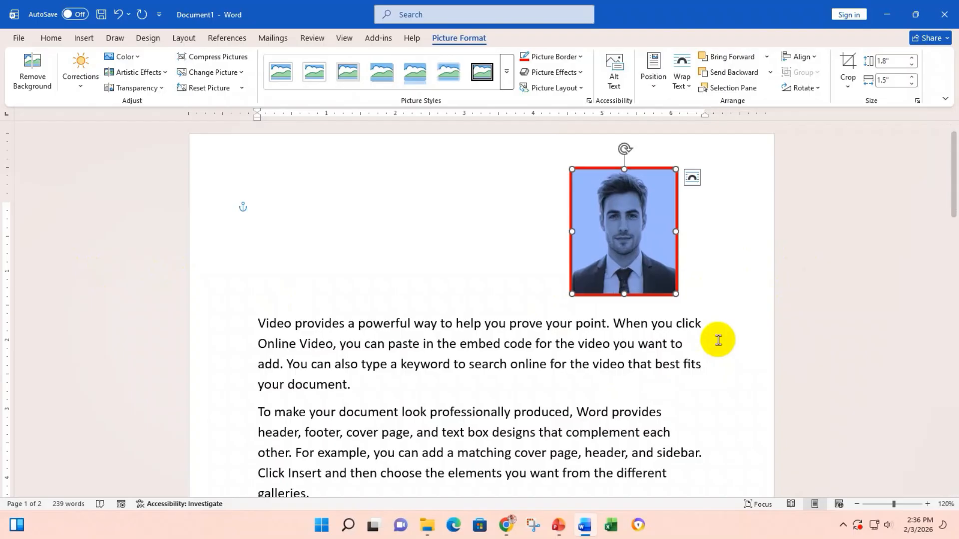
- Delete the portrait and insert the Qantas jet picture from the Airplane category of the online pictures
key("Delete")
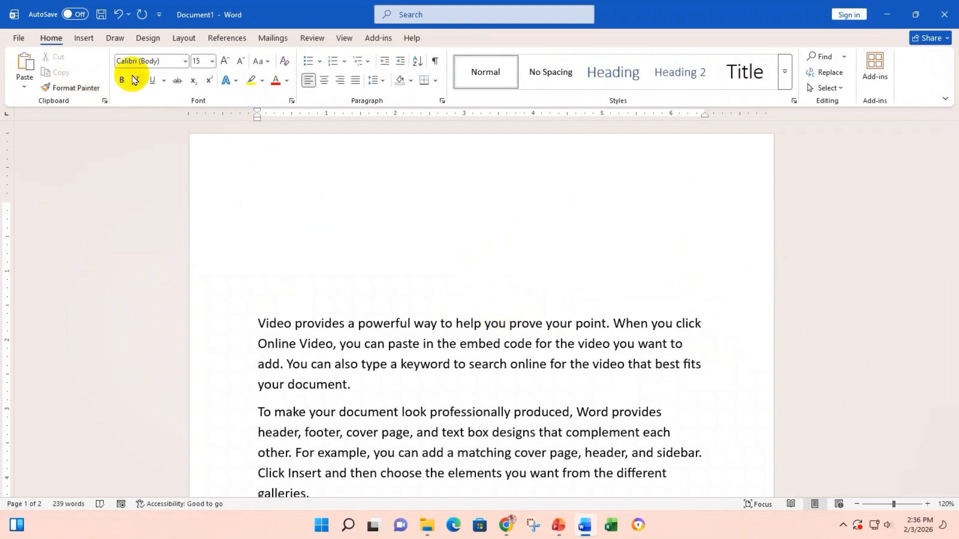
left_click(81, 40)
left_click(147, 84)
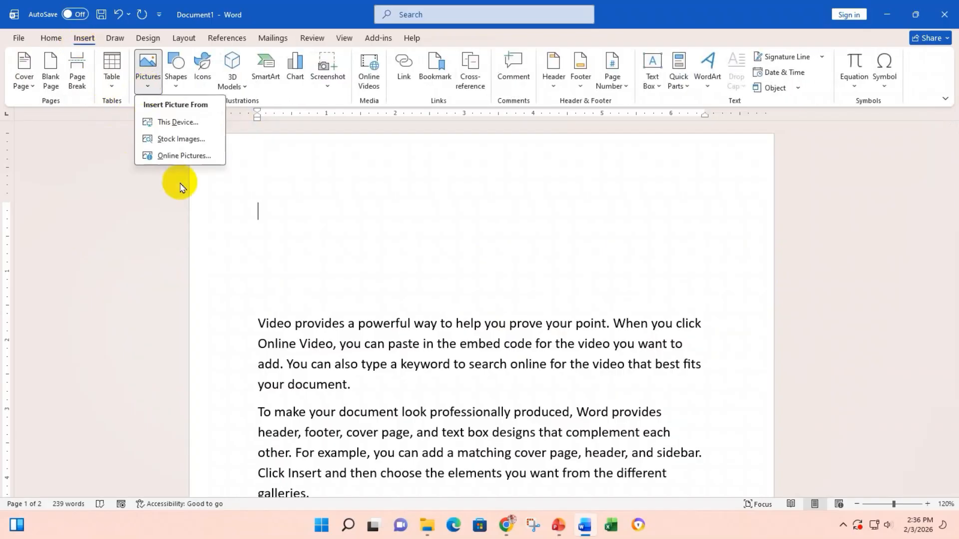
left_click(187, 155)
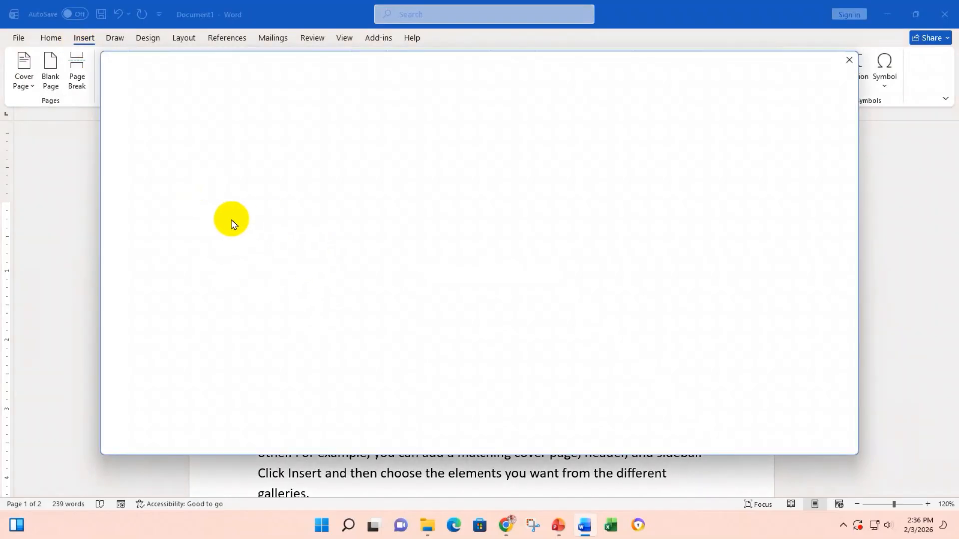
left_click(183, 210)
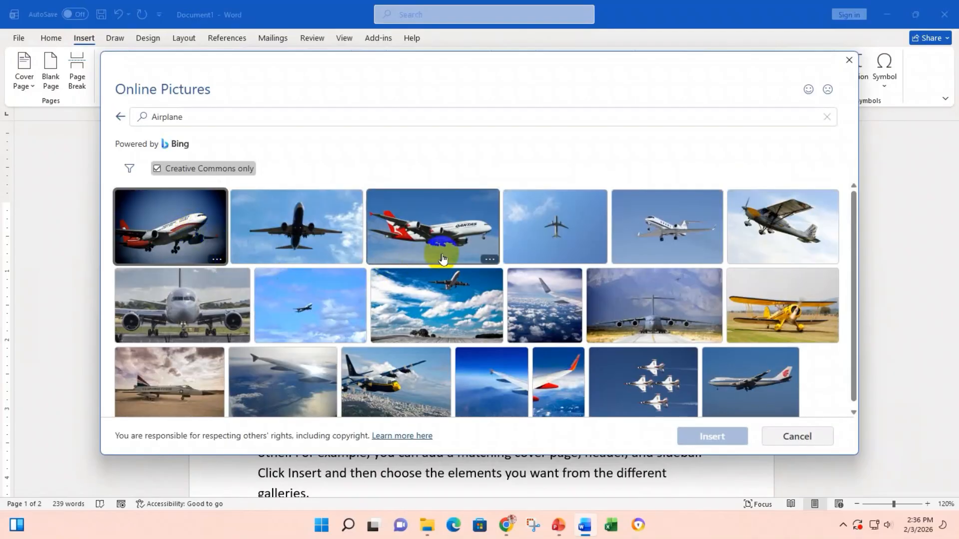
left_click(443, 258)
left_click(719, 438)
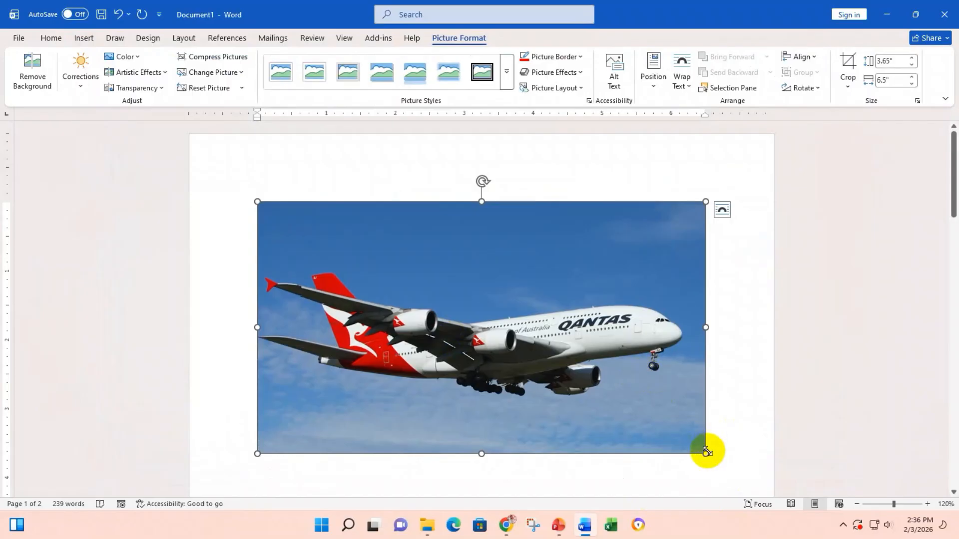
- Shrink the airplane picture to about 1.56" high by 2.78" wide and set its wrapping to In Front of Text
left_click_drag(705, 453, 449, 310)
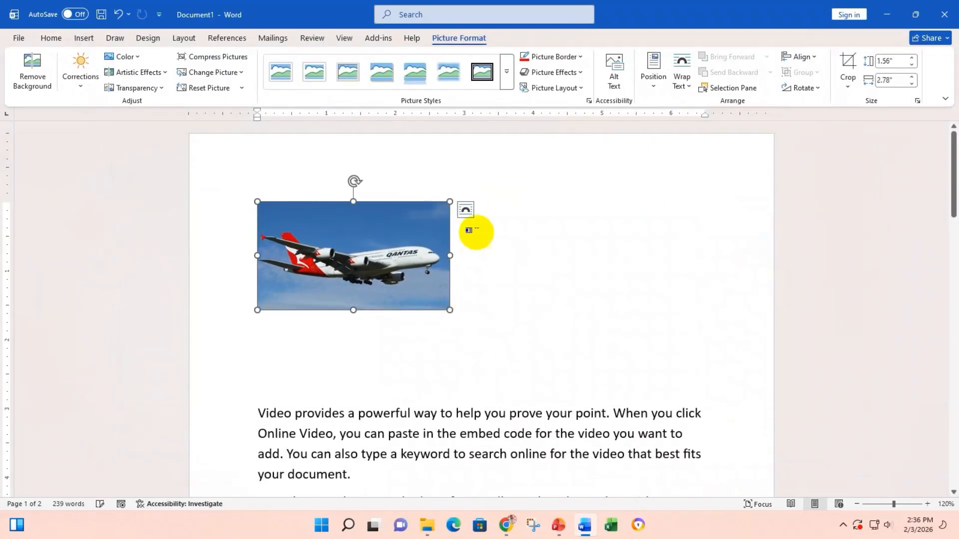
left_click(466, 213)
left_click(556, 319)
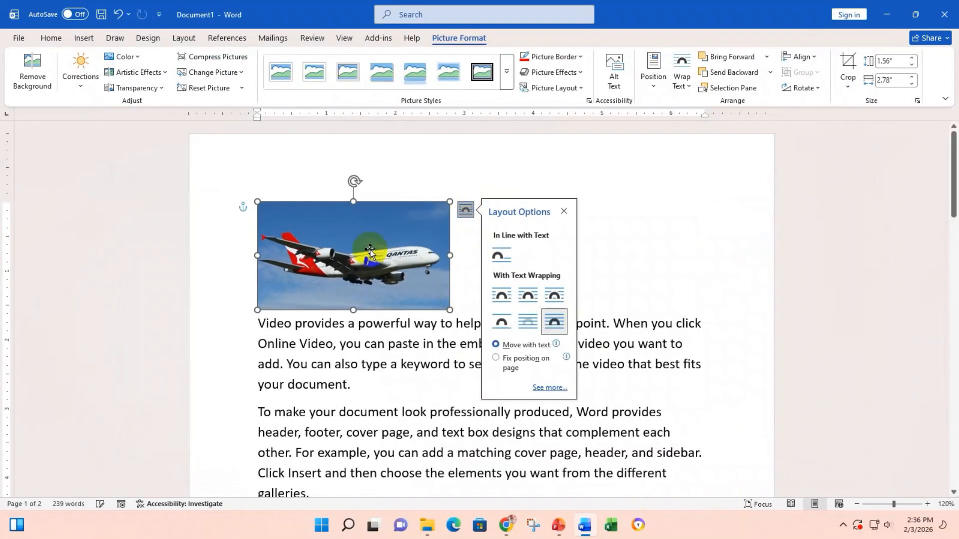
- Move the airplane picture into the empty space above the first paragraph, a little left of the page's centre
left_click_drag(361, 244, 468, 230)
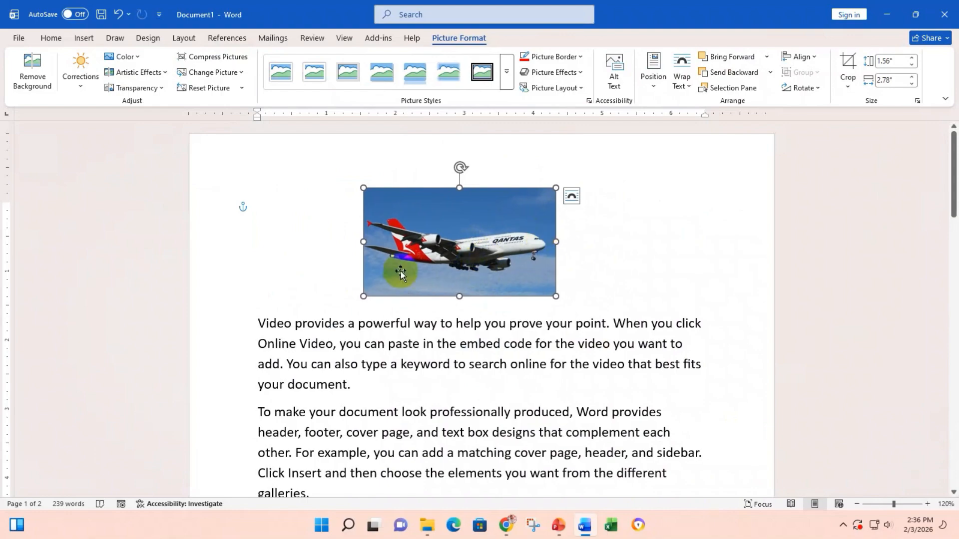
left_click_drag(485, 248, 466, 240)
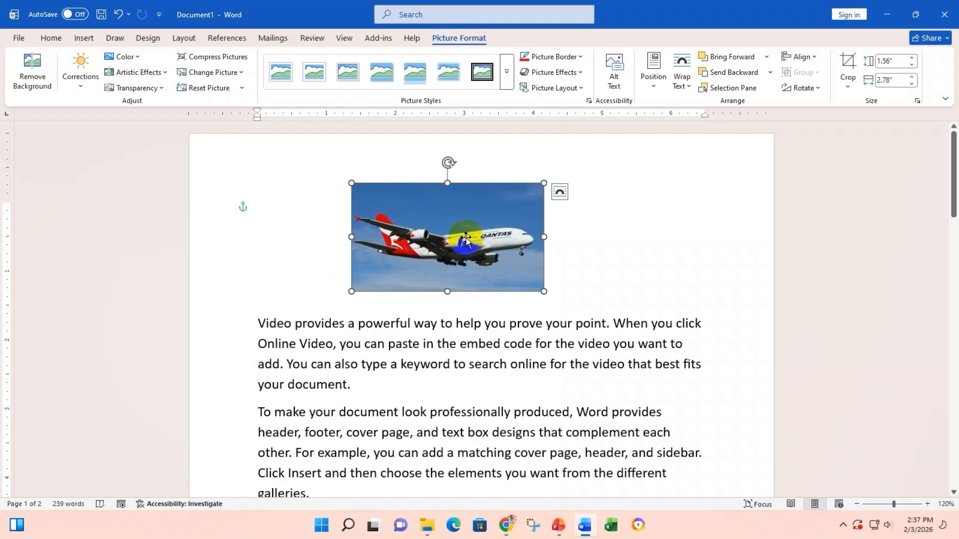
left_click_drag(478, 242, 438, 245)
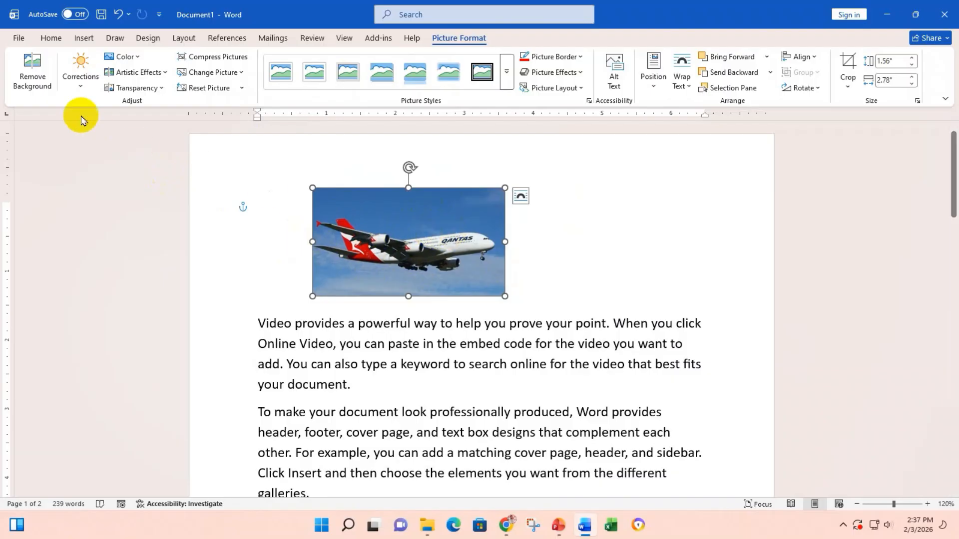
- Try the automatic background removal on the airplane picture, keeping its changes, and undo it
left_click(32, 65)
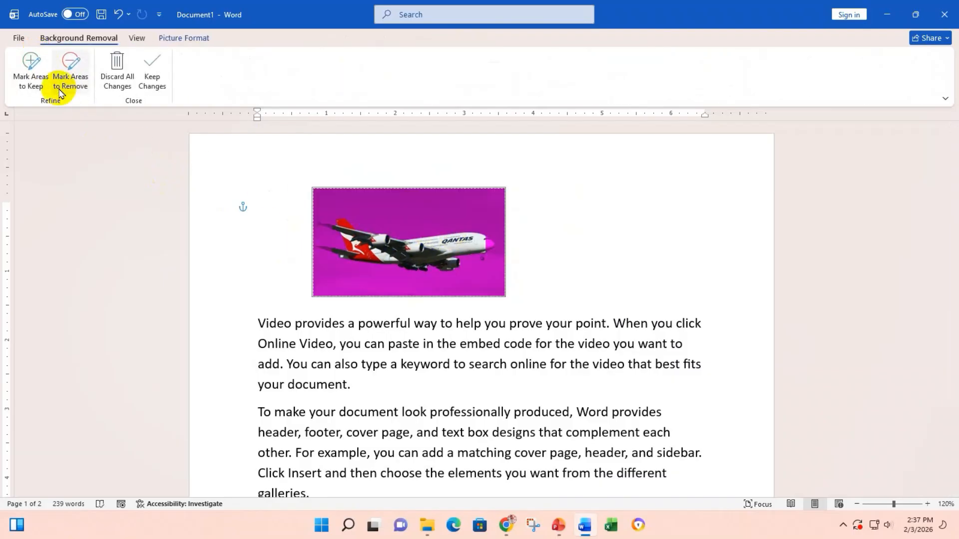
left_click(159, 85)
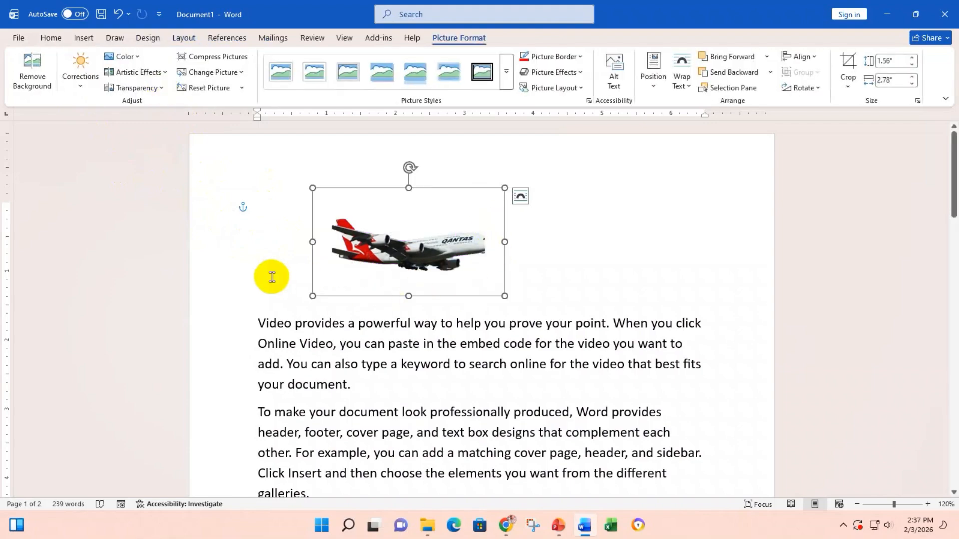
left_click(398, 262)
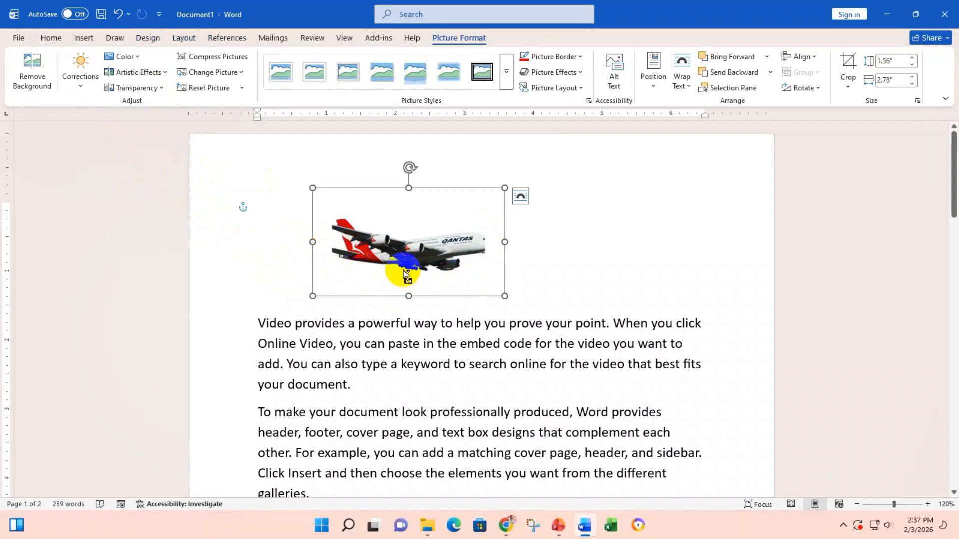
key("ctrl+z")
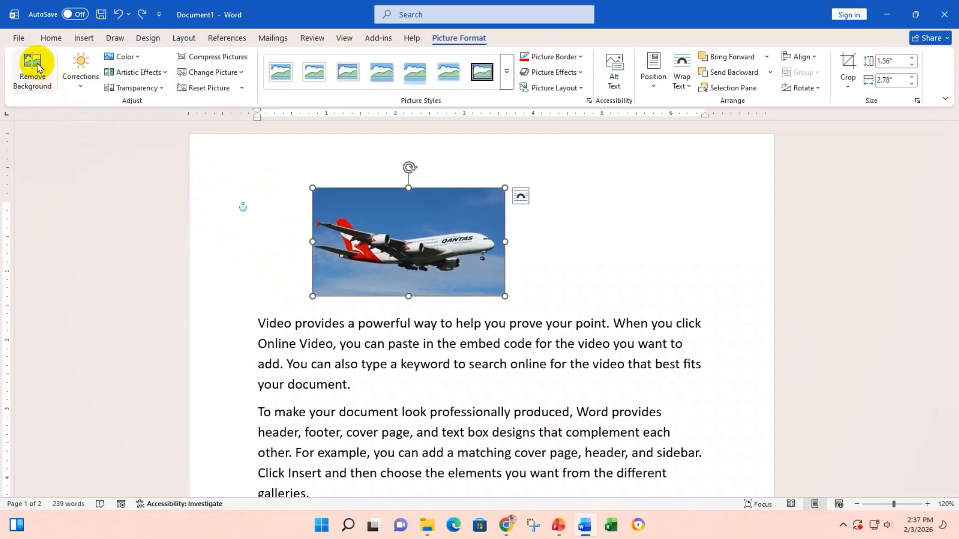
- Start removing the airplane picture's background and mark the aircraft's missing parts as areas to keep
left_click(32, 62)
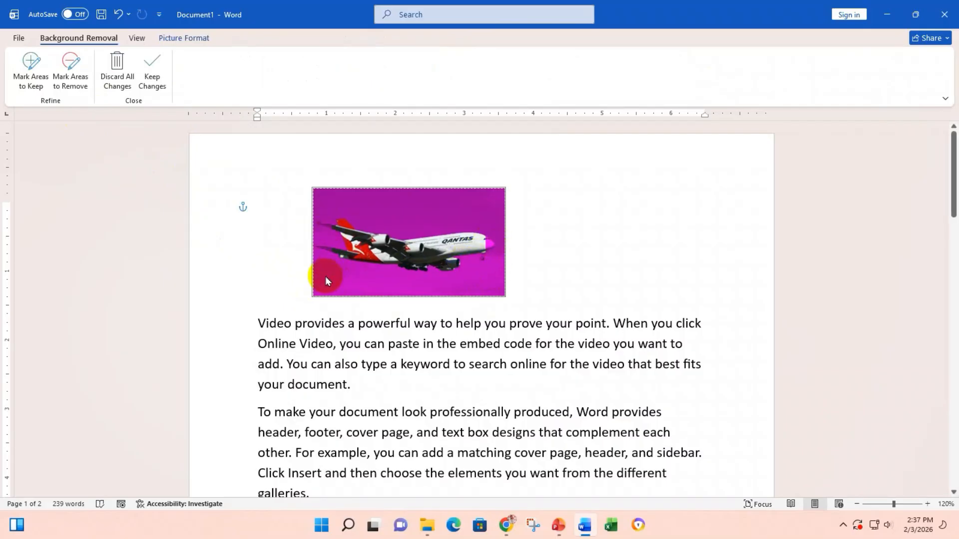
left_click(42, 80)
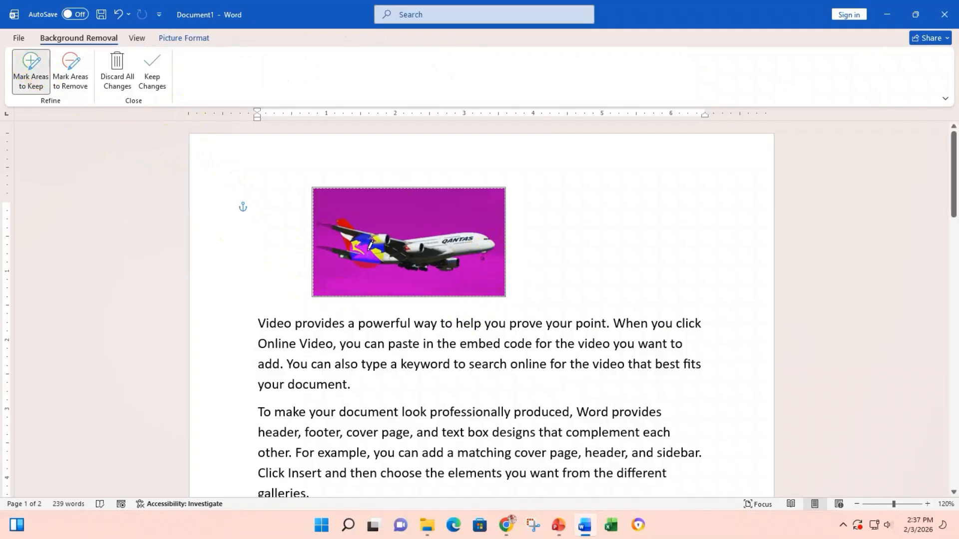
mouse_move(352, 231)
left_mouse_down()
mouse_move(330, 223)
mouse_move(310, 253)
left_mouse_up()
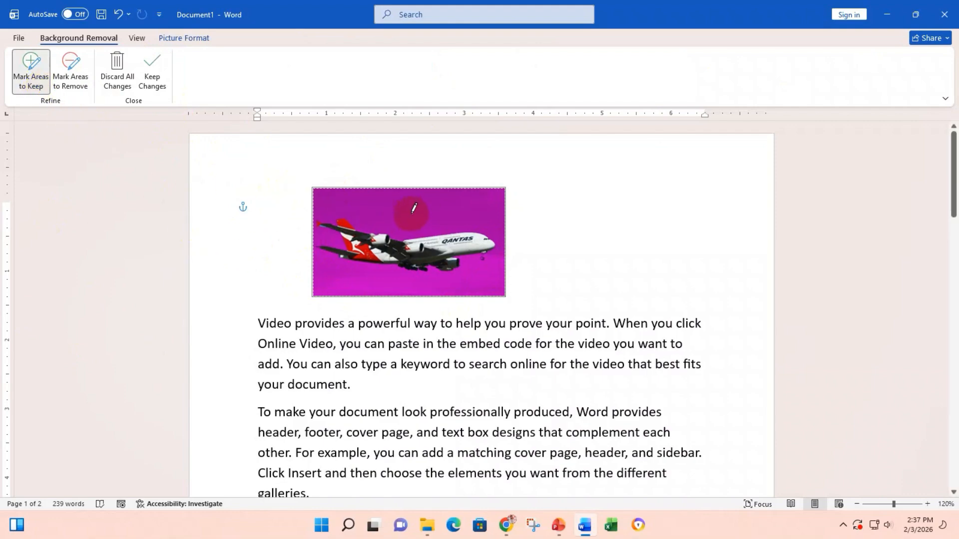
- Mark the airplane's nose for removal, mark it again as an area to keep, and keep the background removal changes
left_click(75, 68)
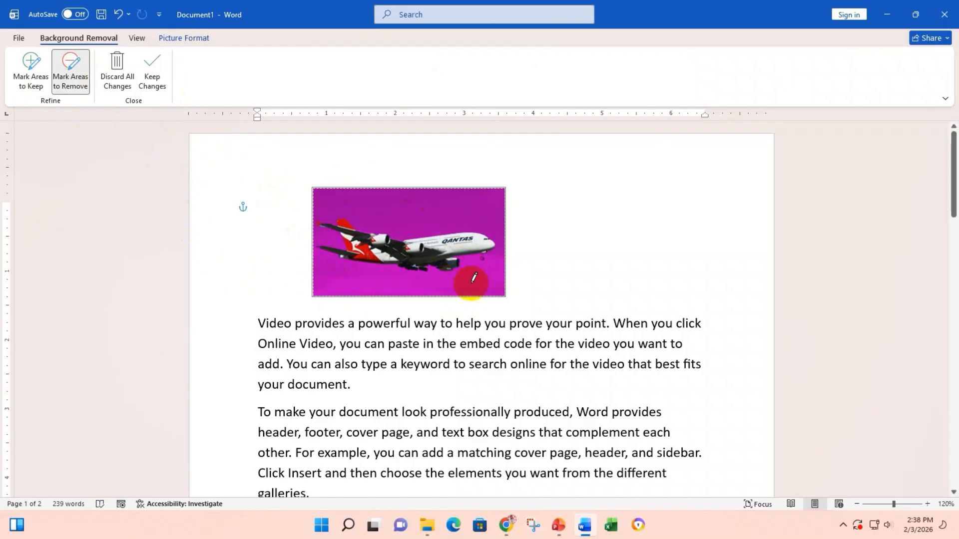
mouse_move(474, 278)
left_mouse_down()
mouse_move(437, 268)
mouse_move(465, 269)
mouse_move(492, 247)
left_mouse_up()
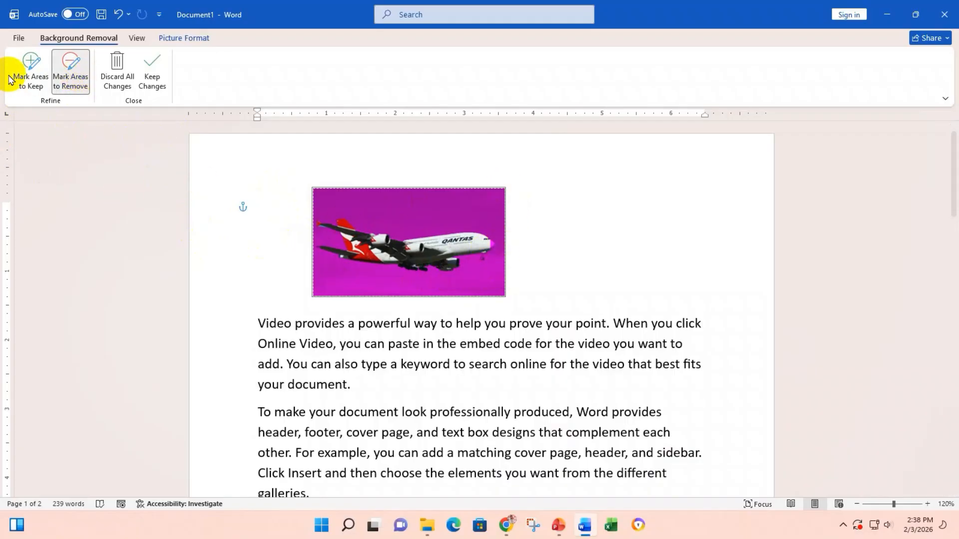
left_click(30, 69)
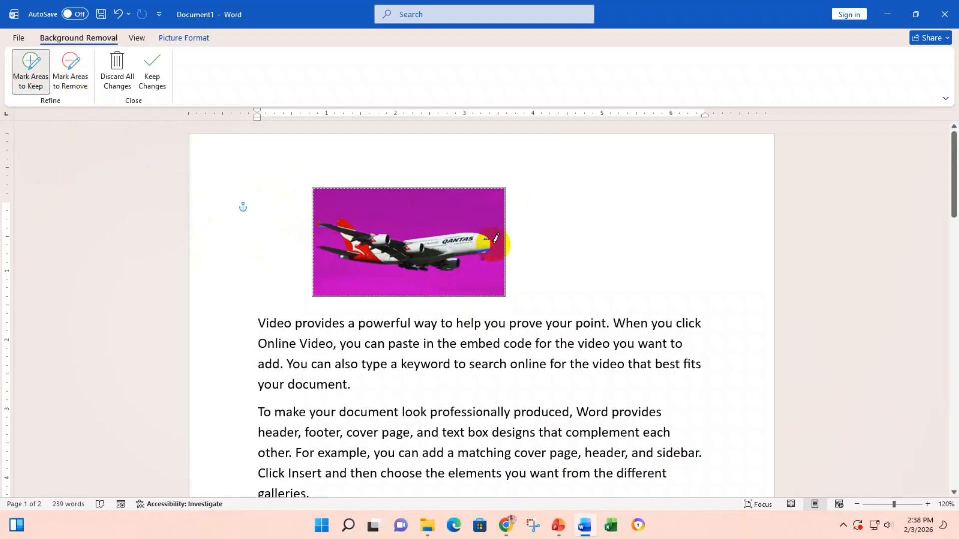
left_click_drag(494, 241, 493, 250)
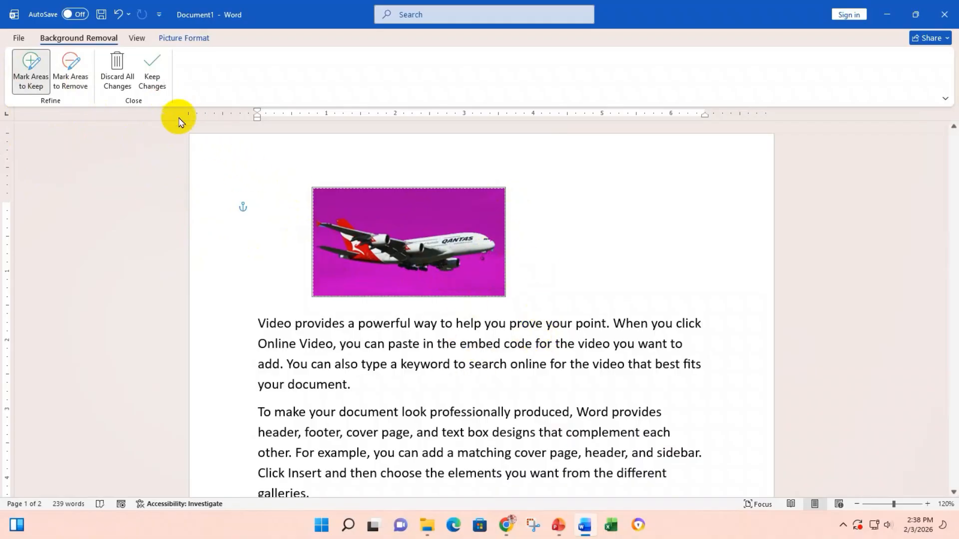
left_click(154, 75)
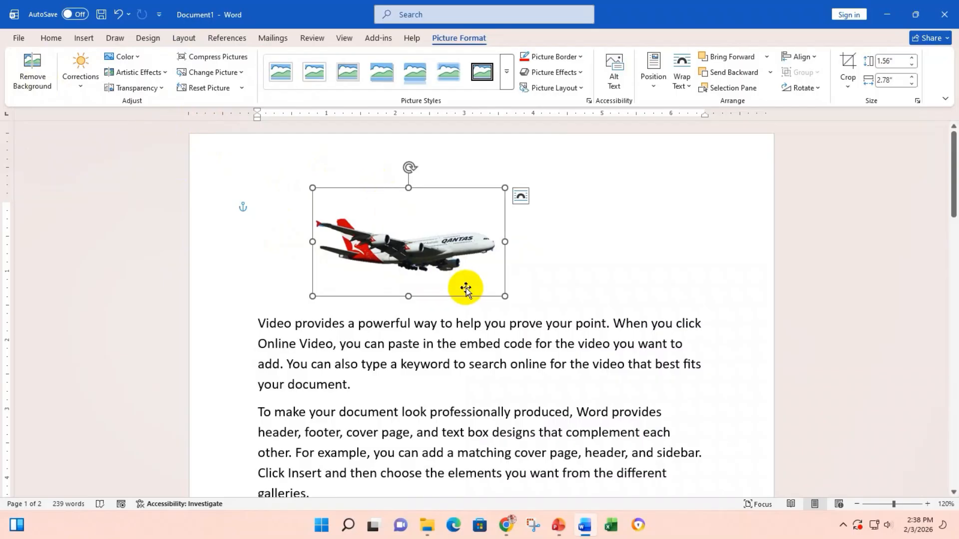
- Undo the recent picture edits back to the tiger picture placed over the first two paragraphs
key("ctrl+z")
key("ctrl+z")
key("ctrl+z")
key("ctrl+z")
key("ctrl+z")
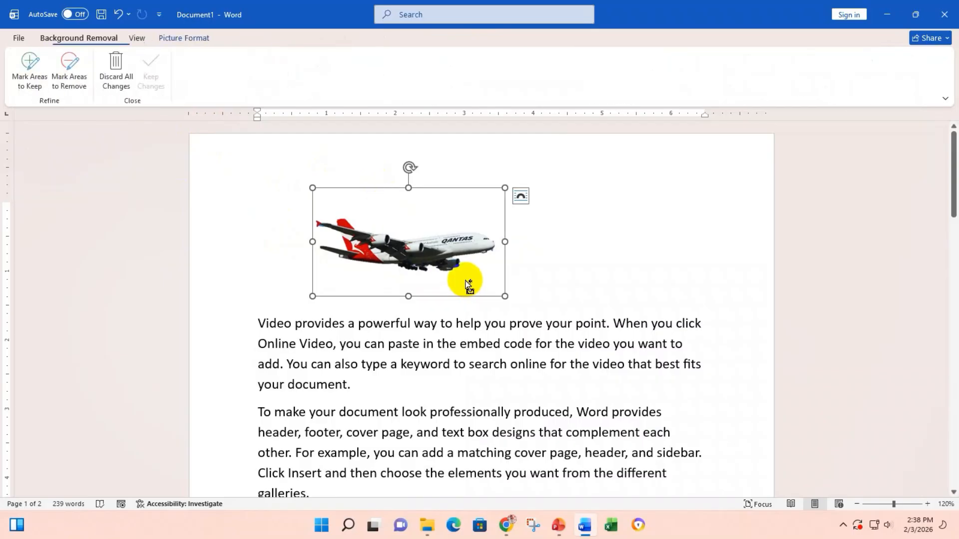
key("ctrl+z")
key("ctrl+z")
key("ctrl+z")
key("ctrl+z")
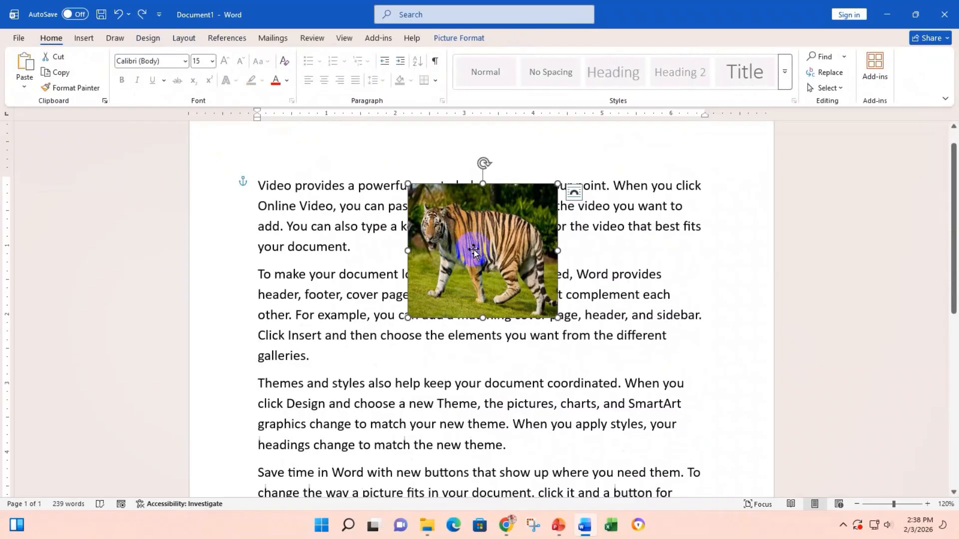
- Try the automatic background removal on the tiger picture, keeping its changes, and undo it
left_click(459, 39)
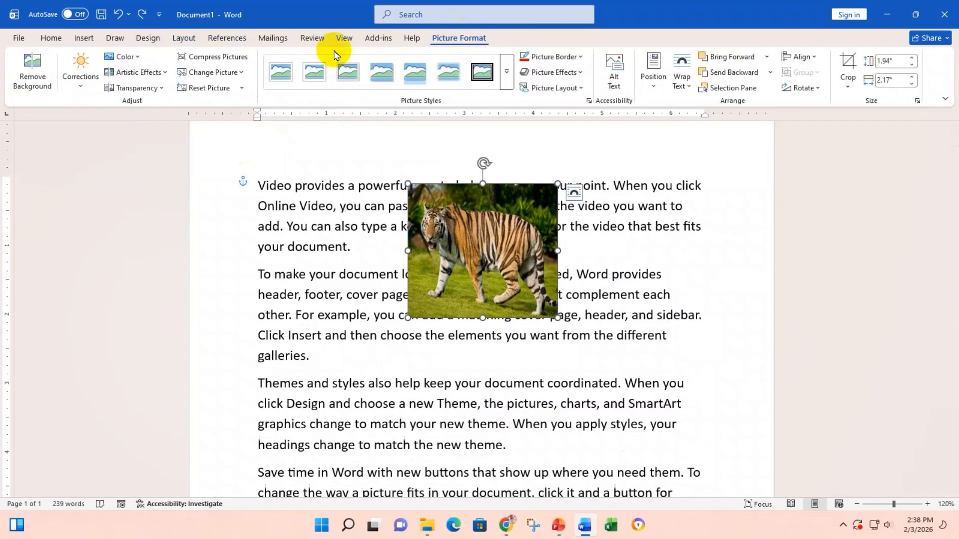
left_click(29, 70)
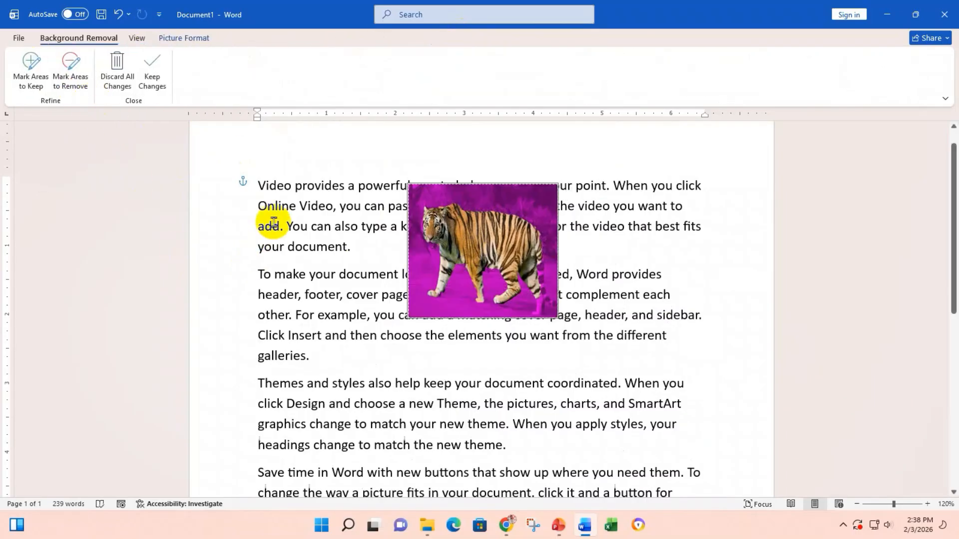
left_click(146, 83)
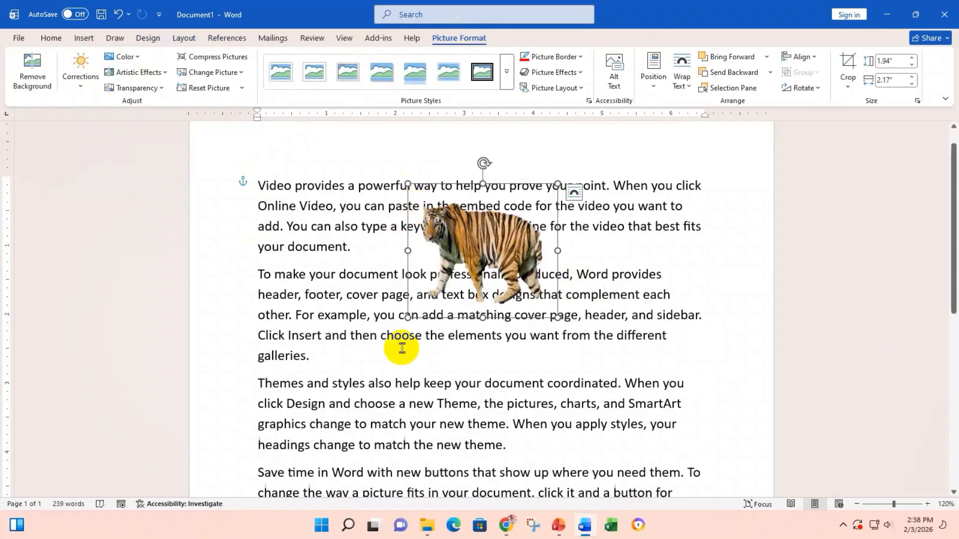
key("ctrl+z")
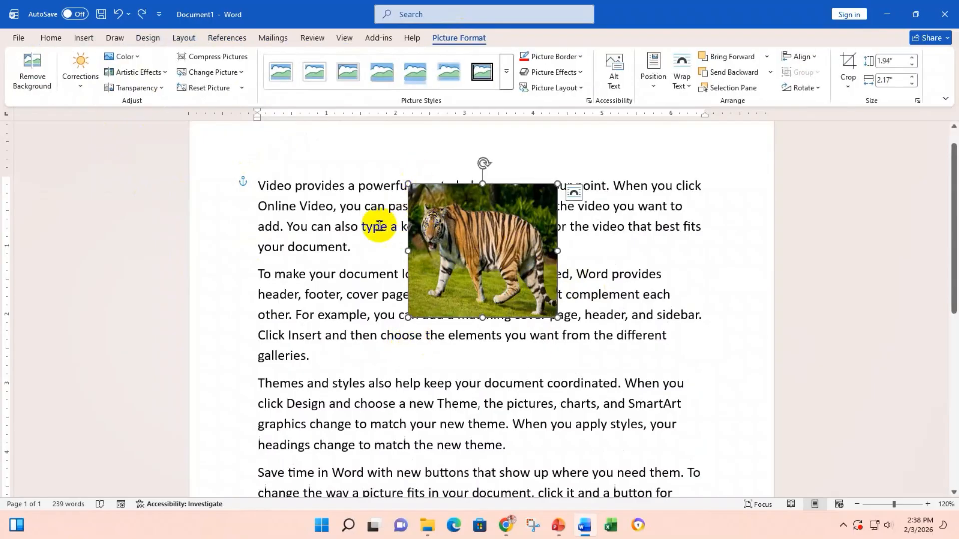
- Remove the tiger picture's background, marking the hind leg, tail and front leg areas to keep, and keep the changes
left_click(33, 68)
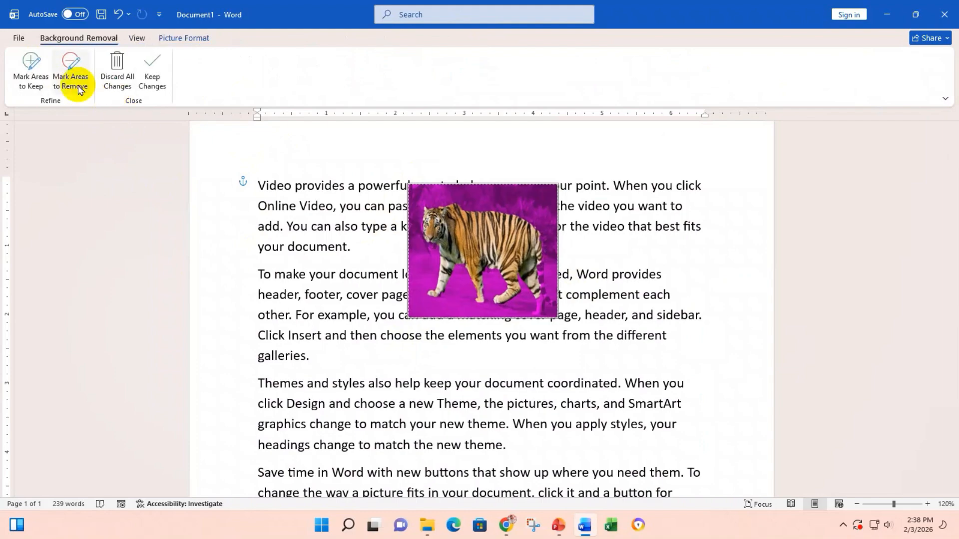
left_click_drag(535, 299, 539, 274)
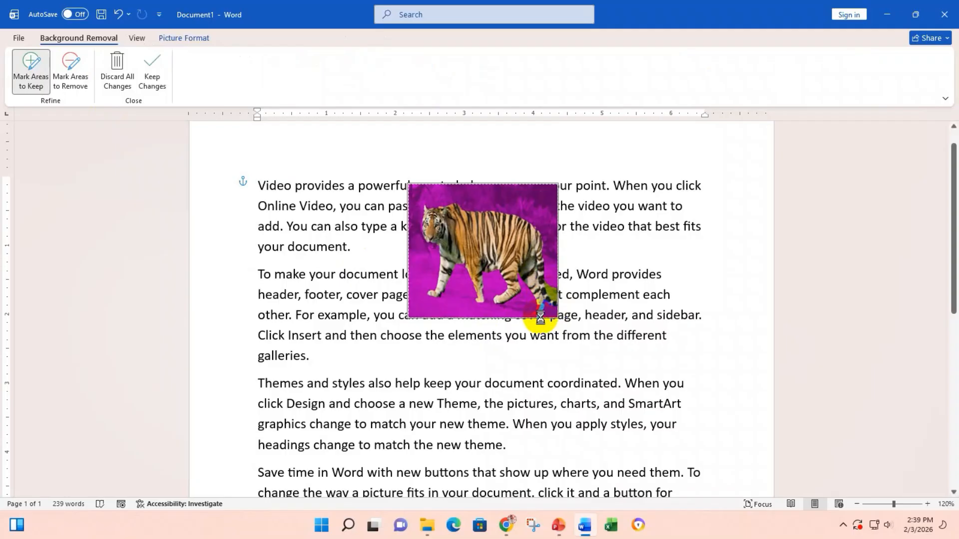
left_click_drag(540, 318, 563, 301)
mouse_move(435, 275)
left_mouse_down()
mouse_move(443, 253)
mouse_move(430, 298)
left_mouse_up()
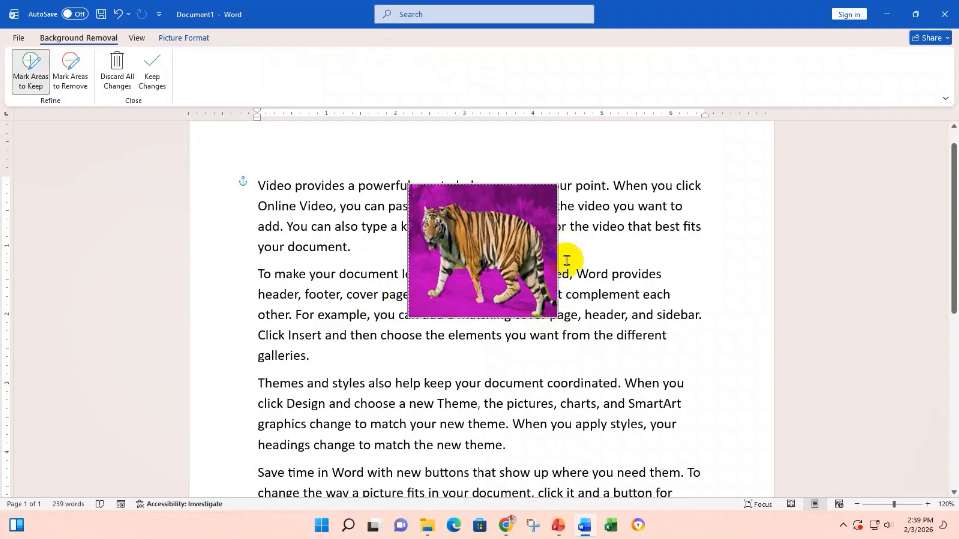
left_click(150, 73)
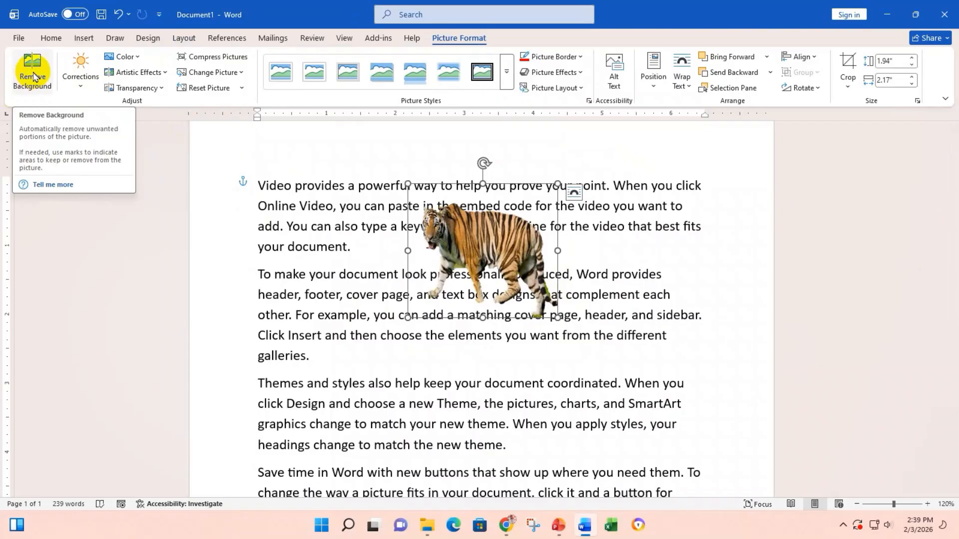
- Delete the tiger picture and insert the Air China Cargo airplane picture from the Airplane category of the online pictures
key("Delete")
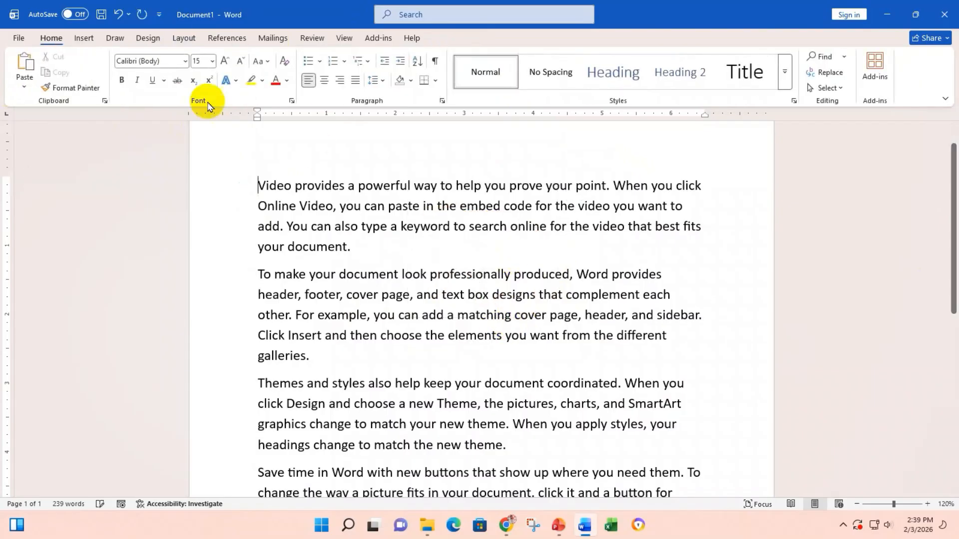
left_click(84, 38)
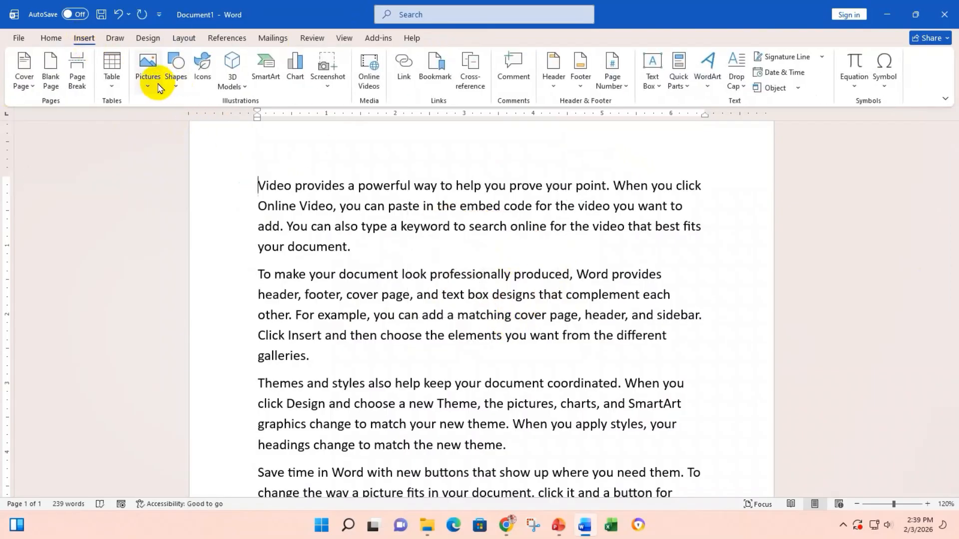
left_click(148, 82)
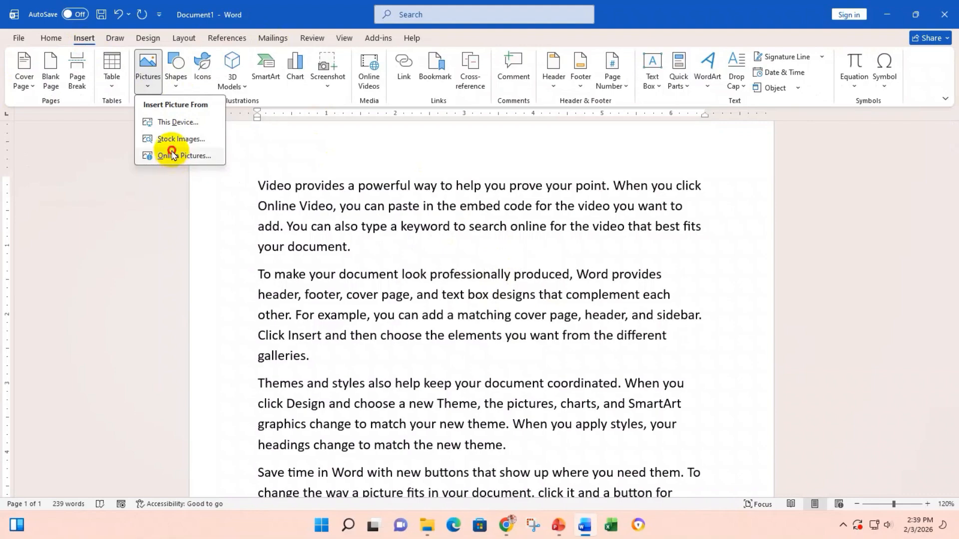
left_click(172, 155)
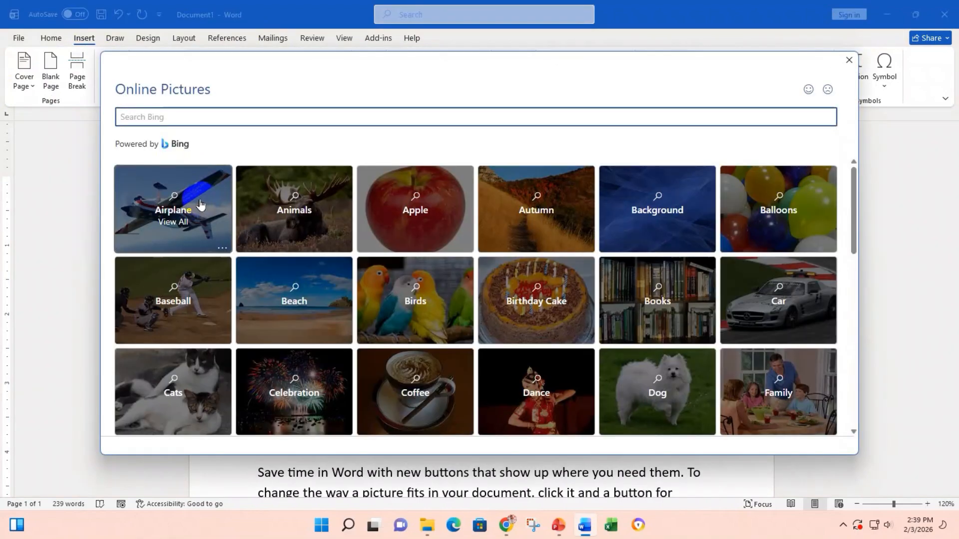
left_click(194, 207)
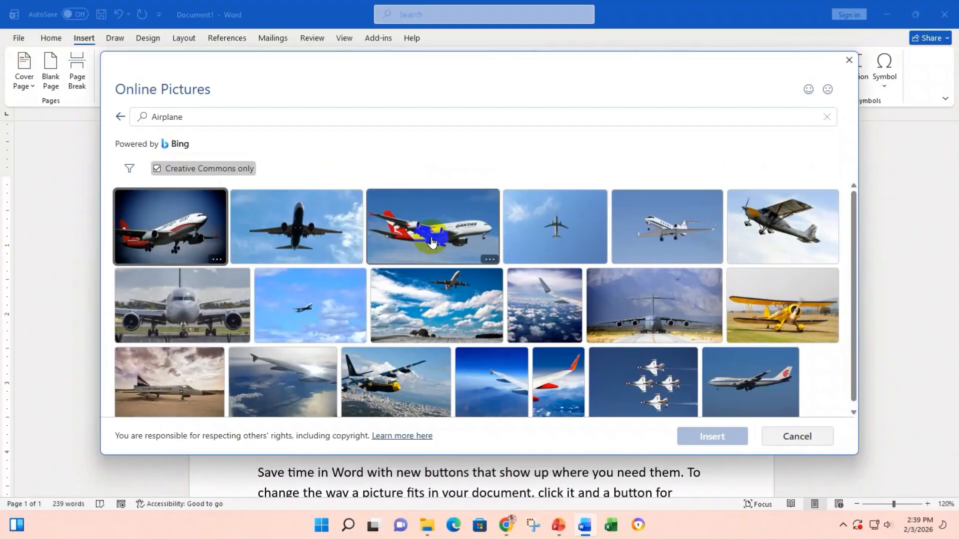
left_click(742, 392)
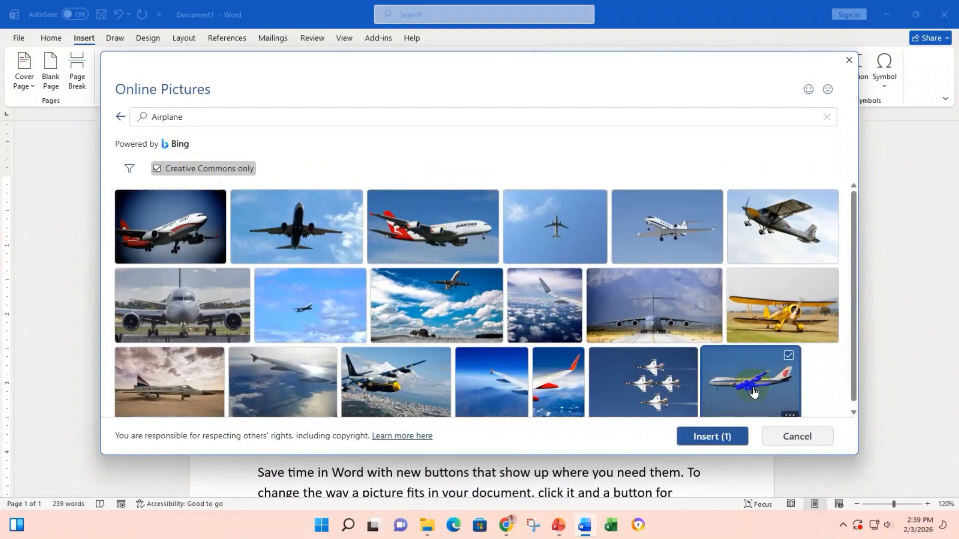
left_click(717, 436)
- Shrink the airplane picture to about 2.2" by 2.93" and place it In Front of Text over the first two paragraphs
scroll(715, 451, "down", 2)
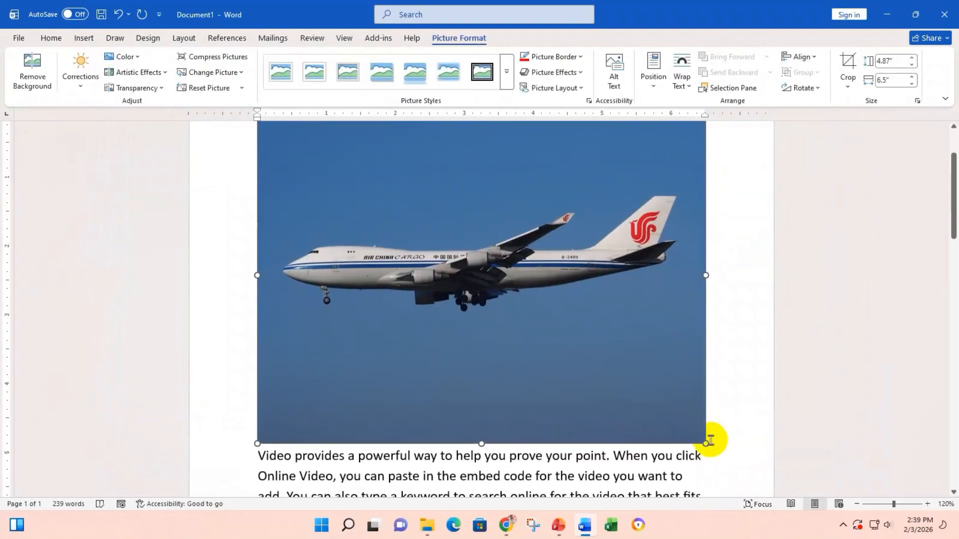
left_click_drag(706, 443, 462, 252)
scroll(503, 355, "up", 2)
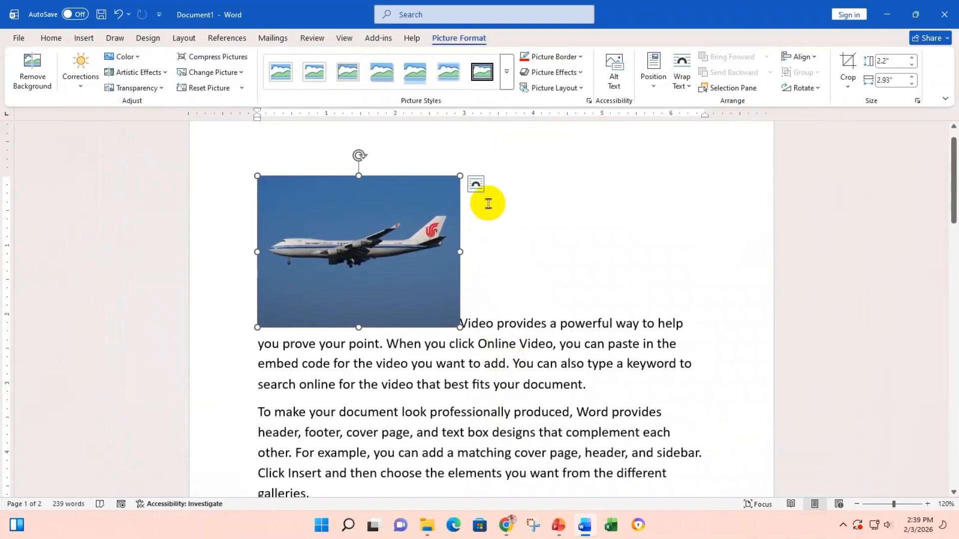
left_click(475, 184)
left_click(567, 294)
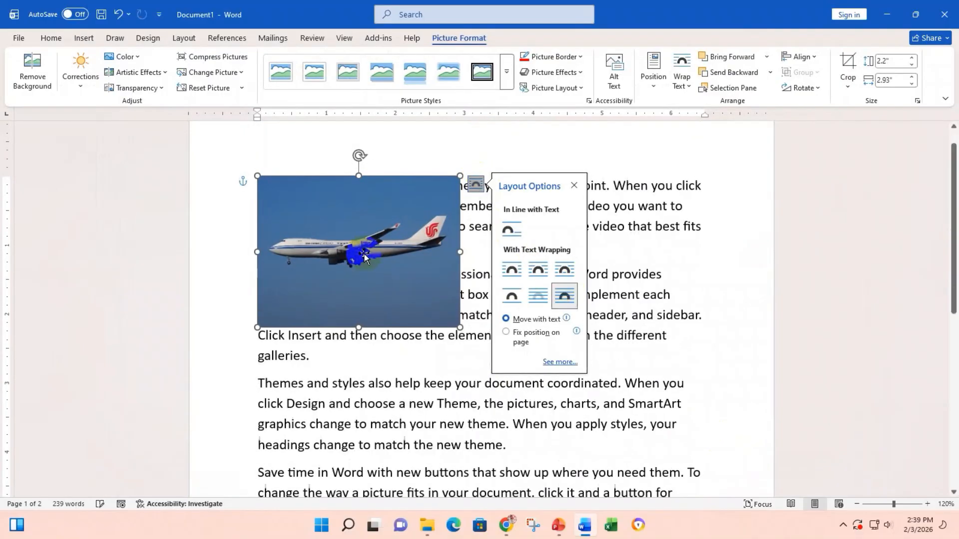
left_click_drag(281, 285, 350, 301)
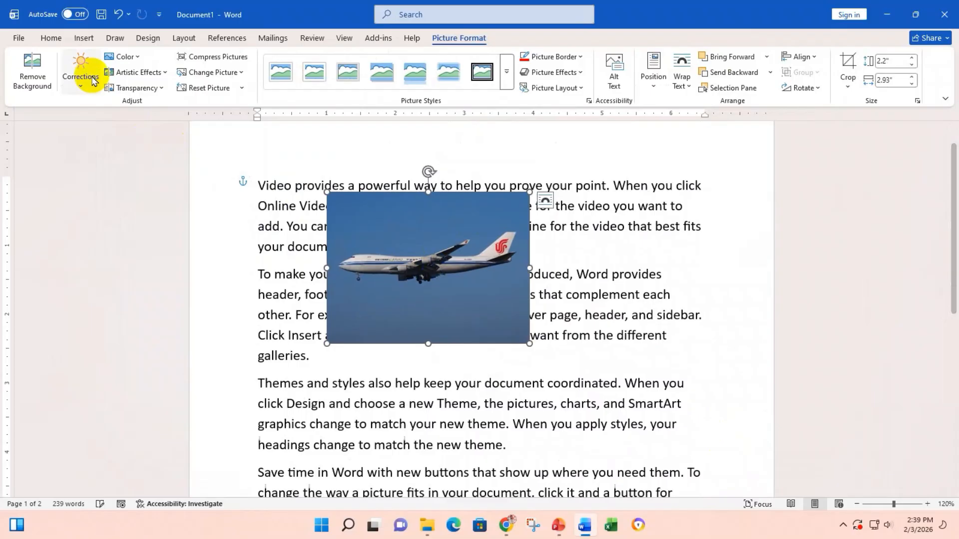
- Remove the airplane picture's background, marking the sky above the fuselage for removal and the nose and tail fin to keep, and keep the changes
left_click(31, 67)
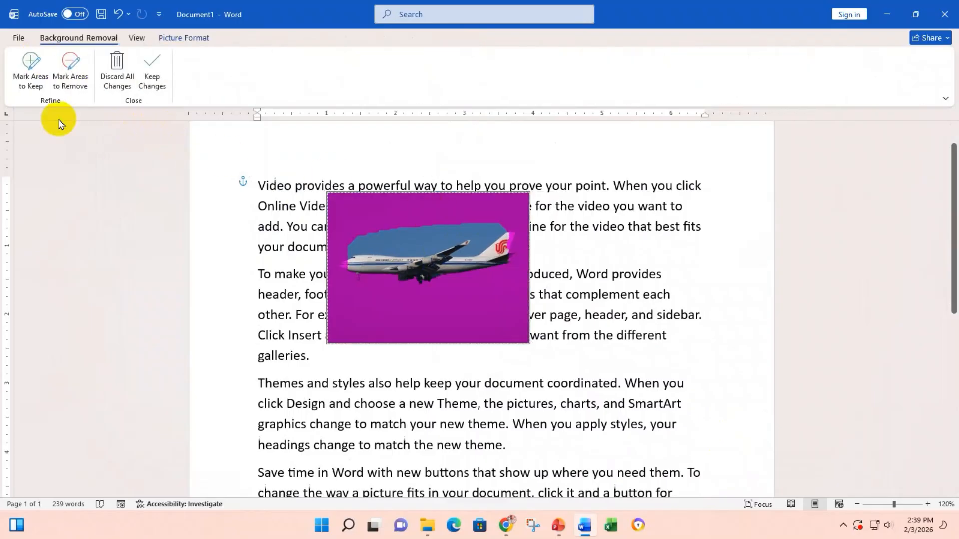
left_click(68, 70)
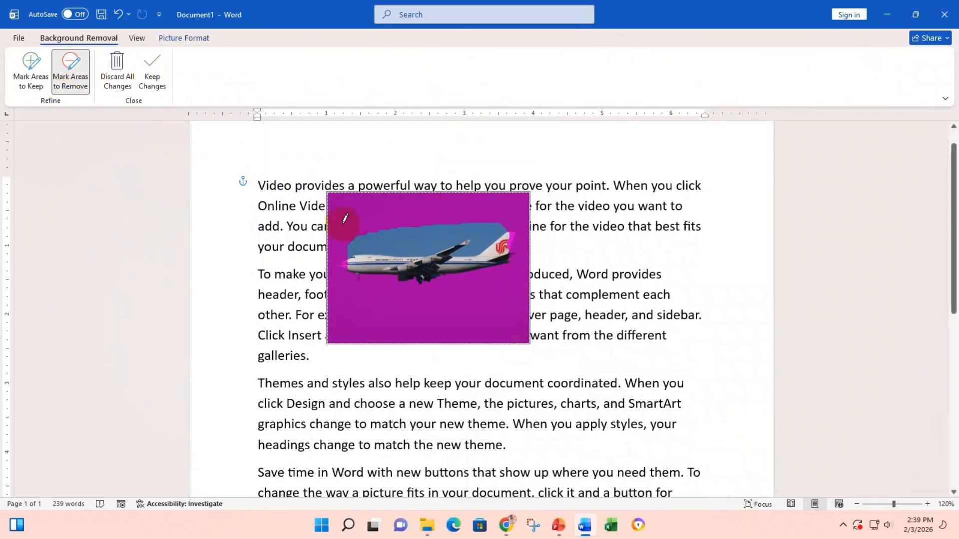
left_click_drag(449, 234, 463, 233)
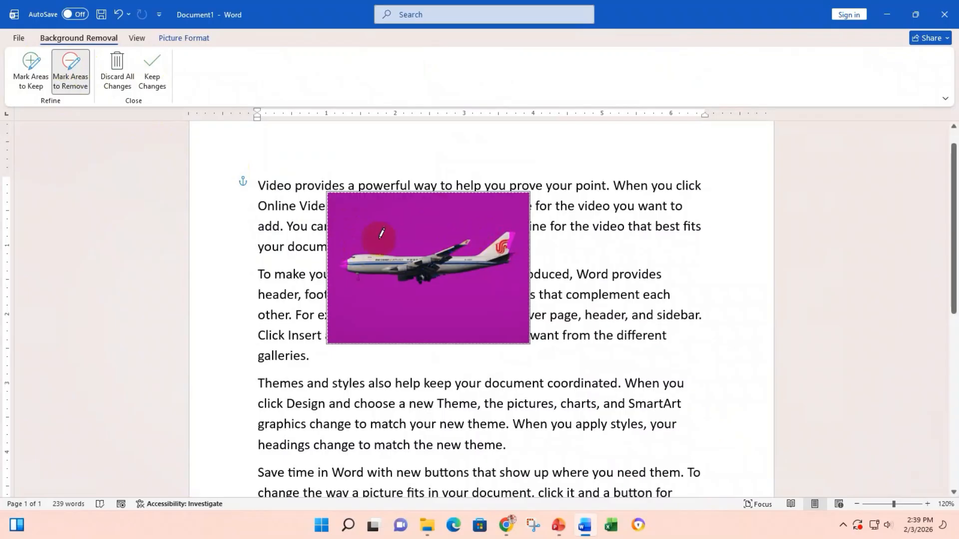
left_click(31, 69)
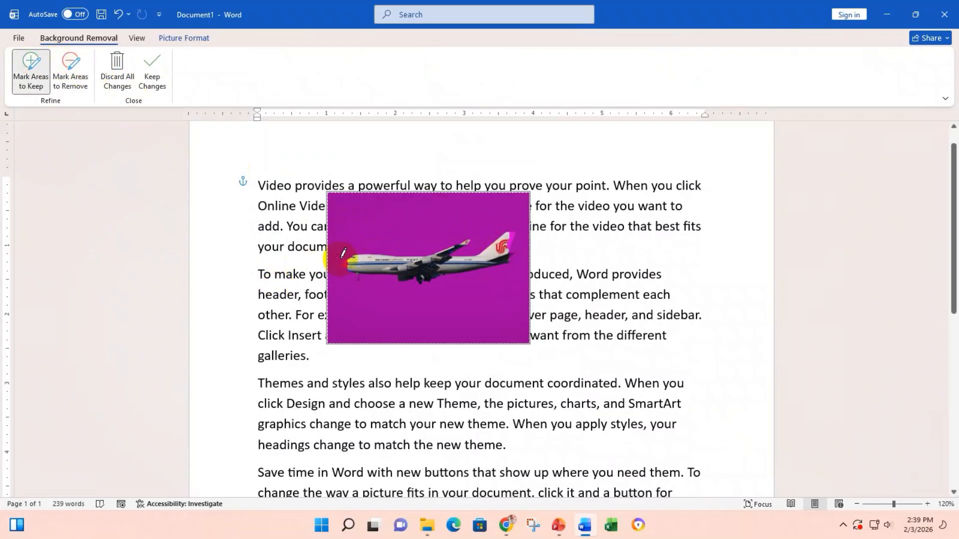
left_click(370, 257)
left_click(515, 231)
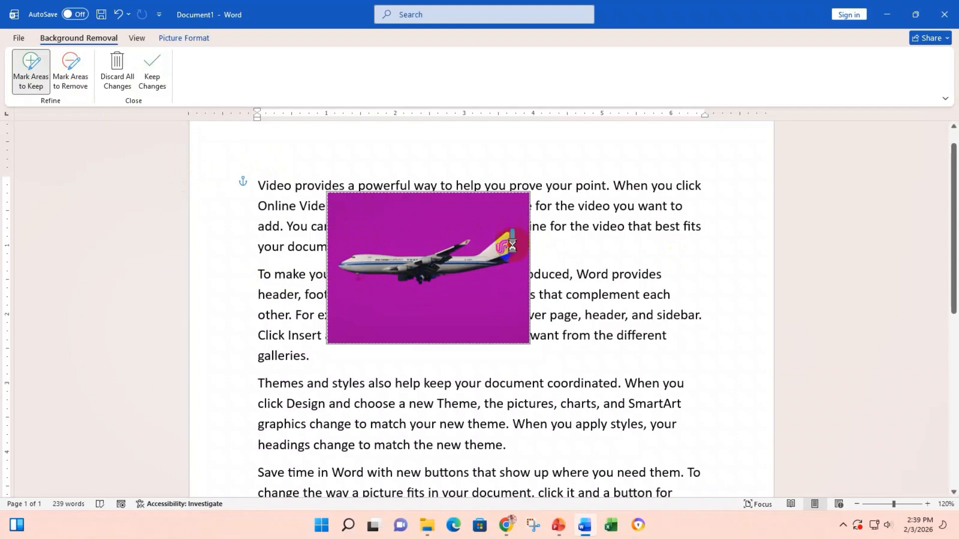
left_click(153, 80)
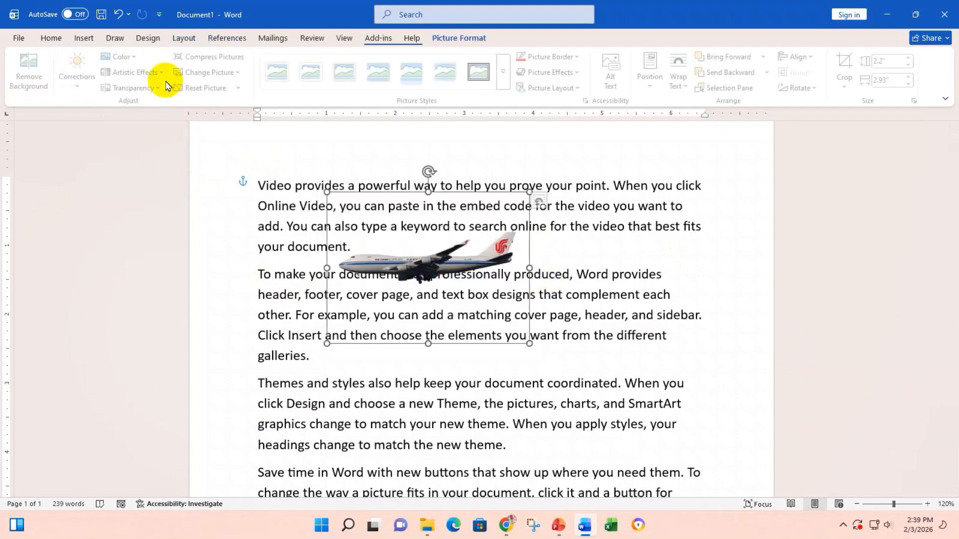
- Enlarge the cut-out airplane to about 5.91" by 7.89" and move it across the second paragraph
left_click_drag(530, 344, 700, 460)
left_click_drag(422, 263, 498, 314)
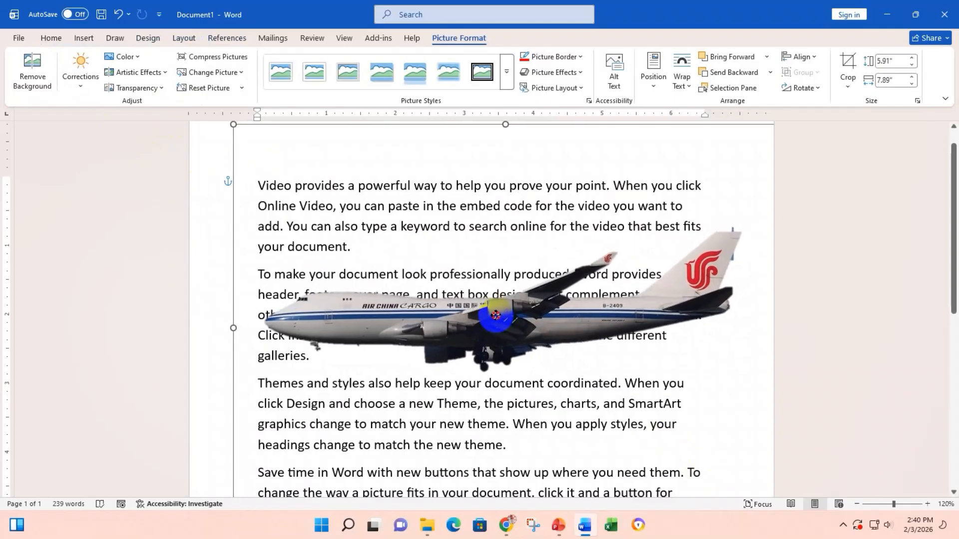
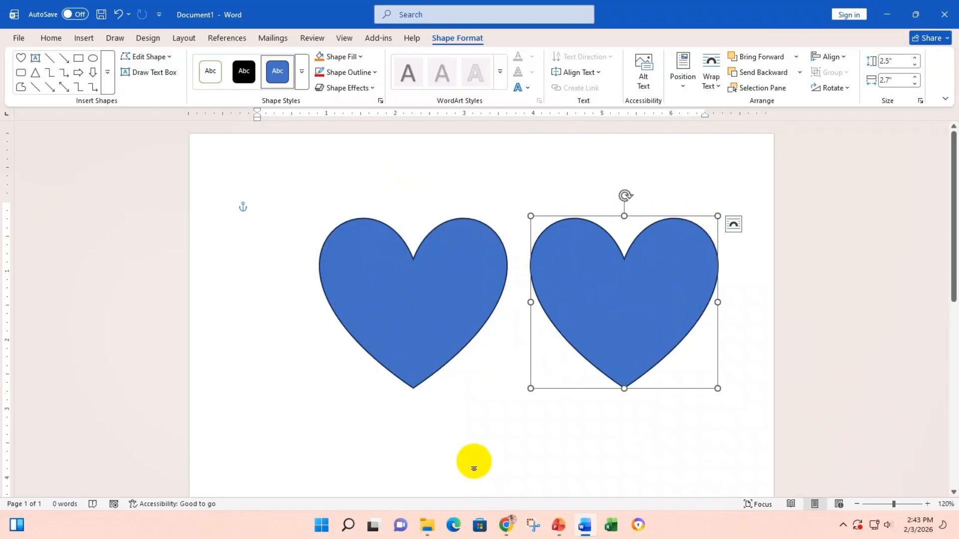
- Select both blue hearts, move them together slightly up the page, and clear the selection
left_click(406, 283, "shift")
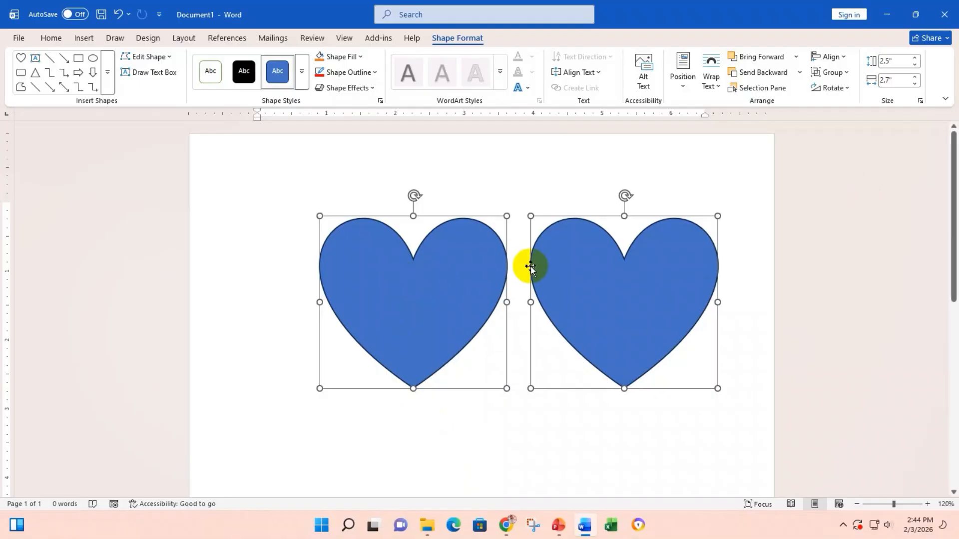
left_click_drag(608, 299, 602, 277)
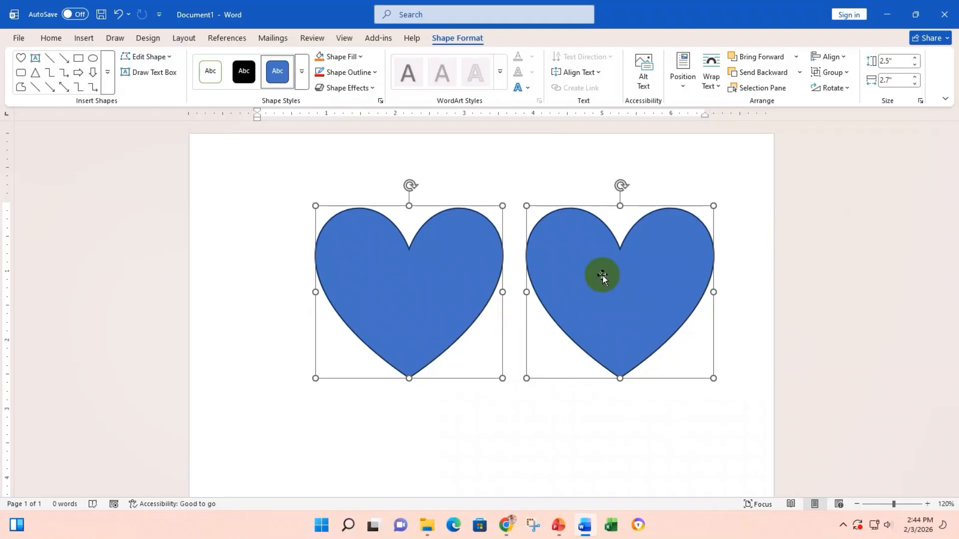
left_click(560, 417)
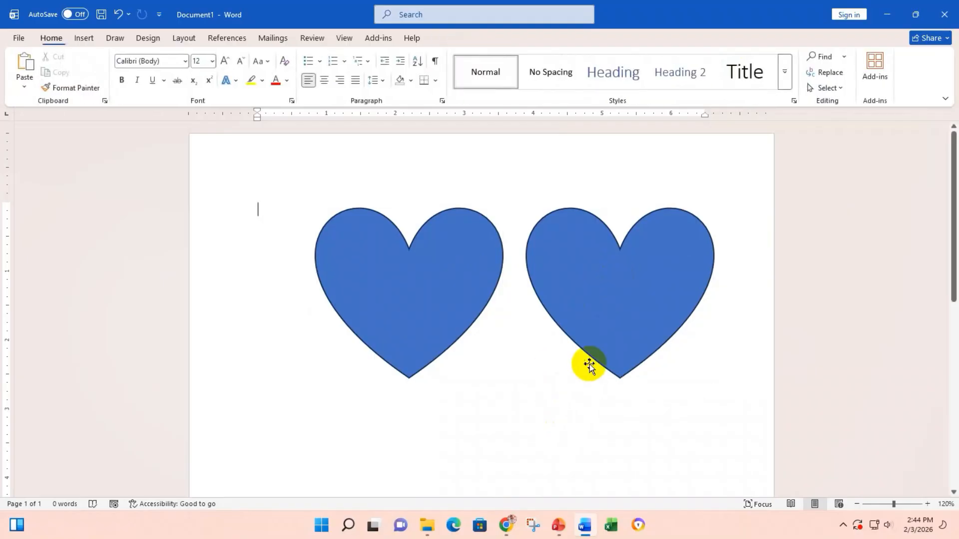
- Move the right heart lower than the left one and align both hearts with Align Top
left_click_drag(600, 312, 588, 365)
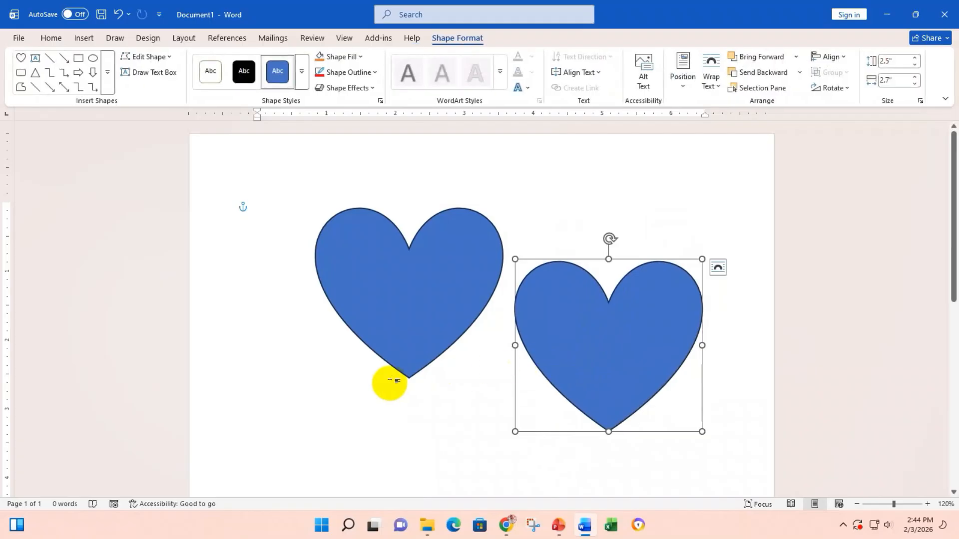
left_click(381, 300, "shift")
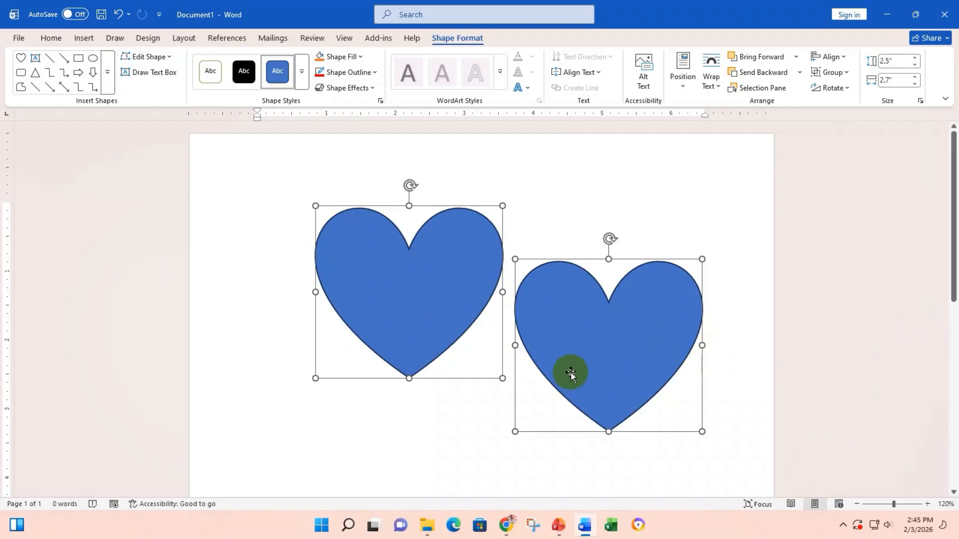
left_click(843, 59)
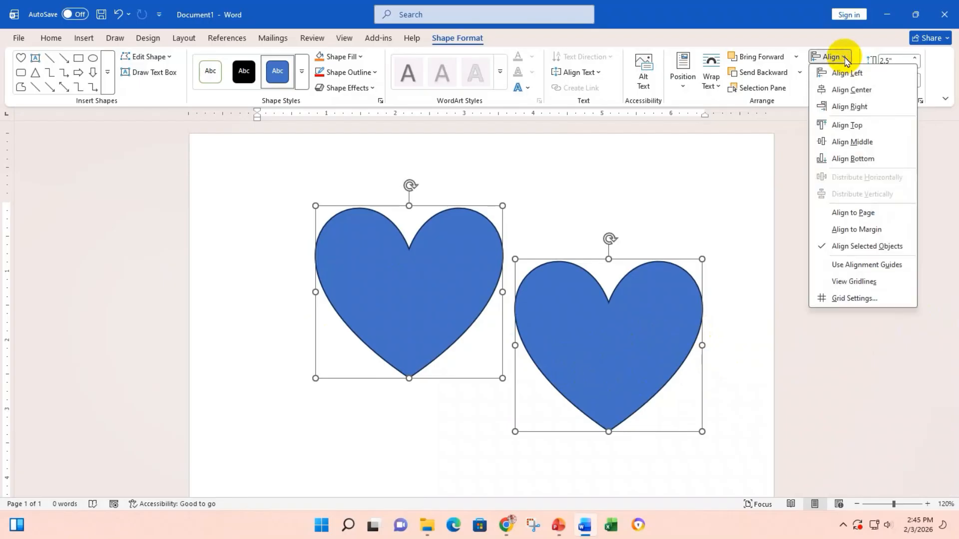
left_click(852, 131)
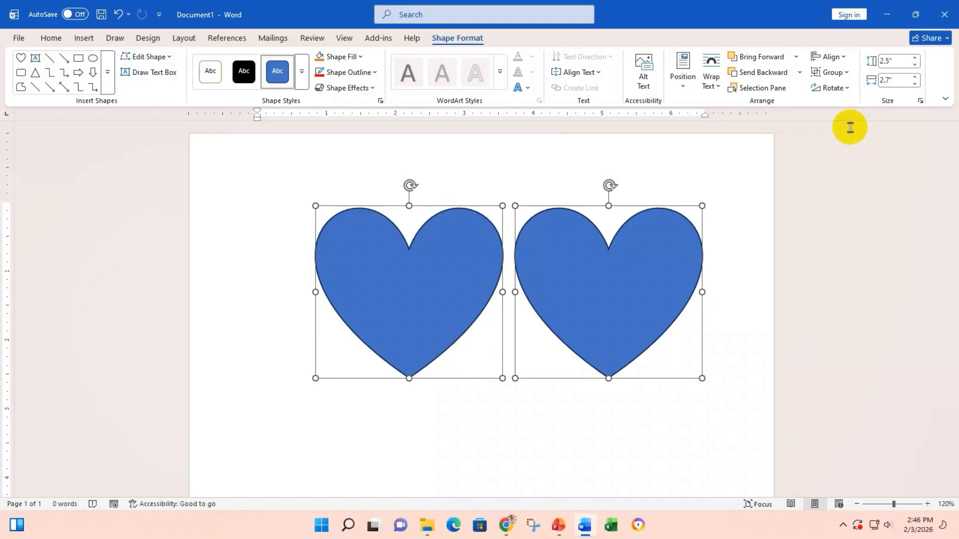
- Group the two hearts and move the group so its left edge lies near the page's left margin
left_click(825, 77)
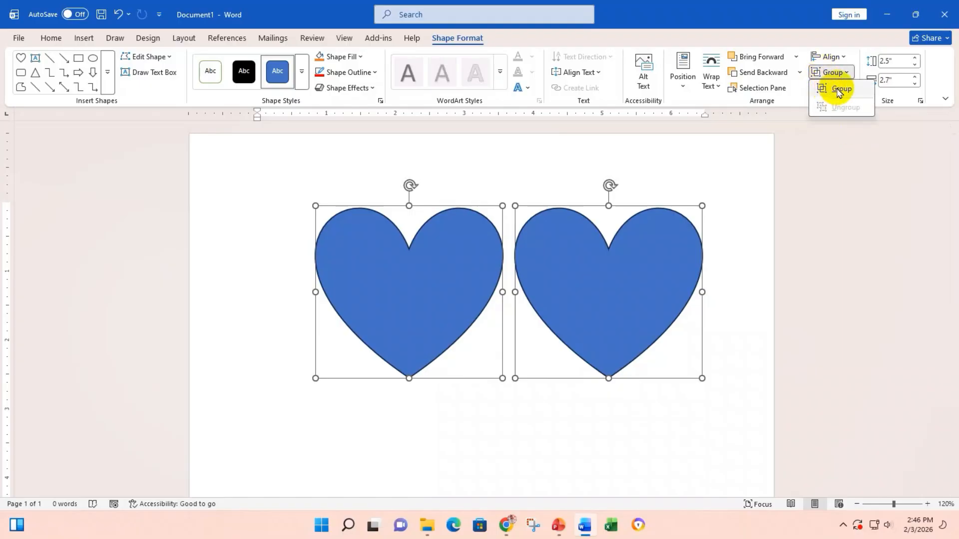
left_click(834, 86)
left_click_drag(597, 311, 572, 322)
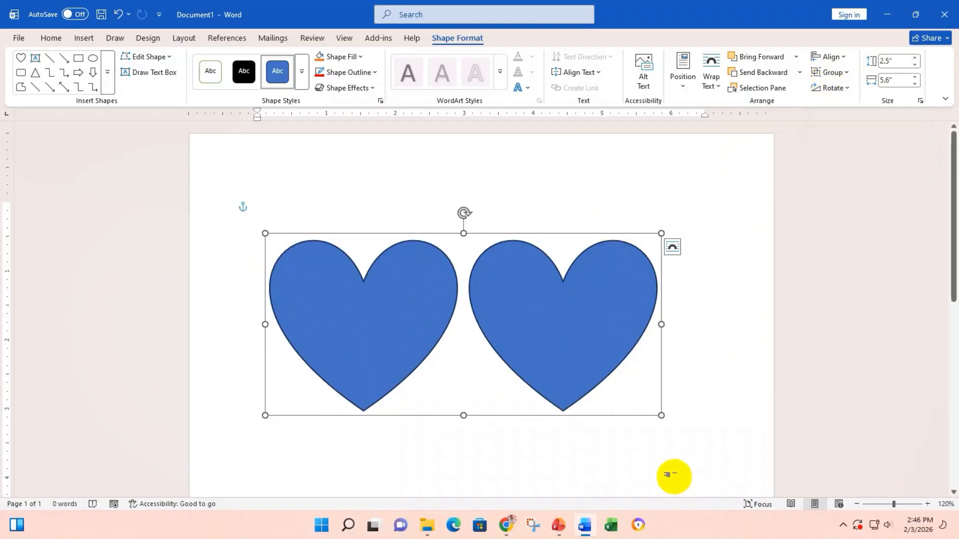
left_click_drag(554, 327, 550, 291)
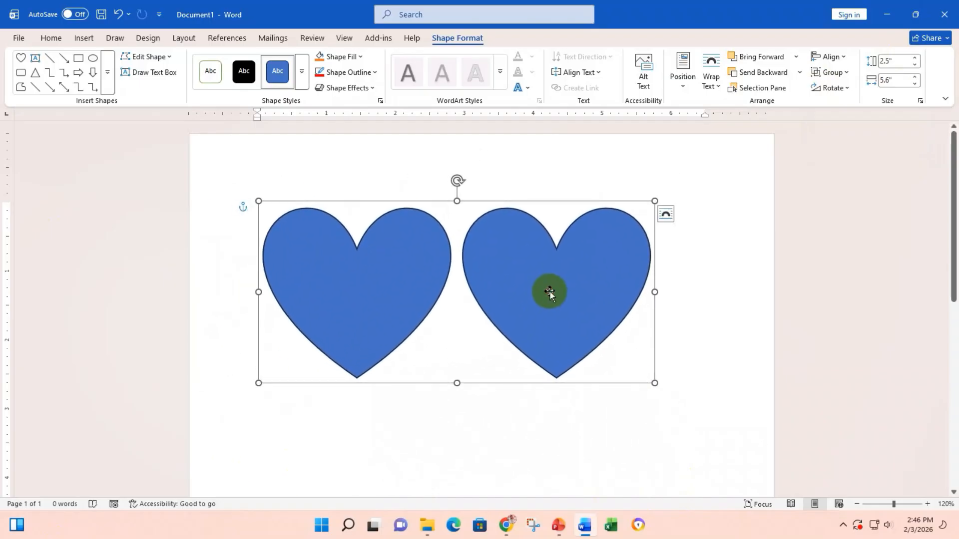
- Ungroup the two hearts and move the right heart on its own down the page and back beside the left one
left_click(831, 73)
left_click(831, 107)
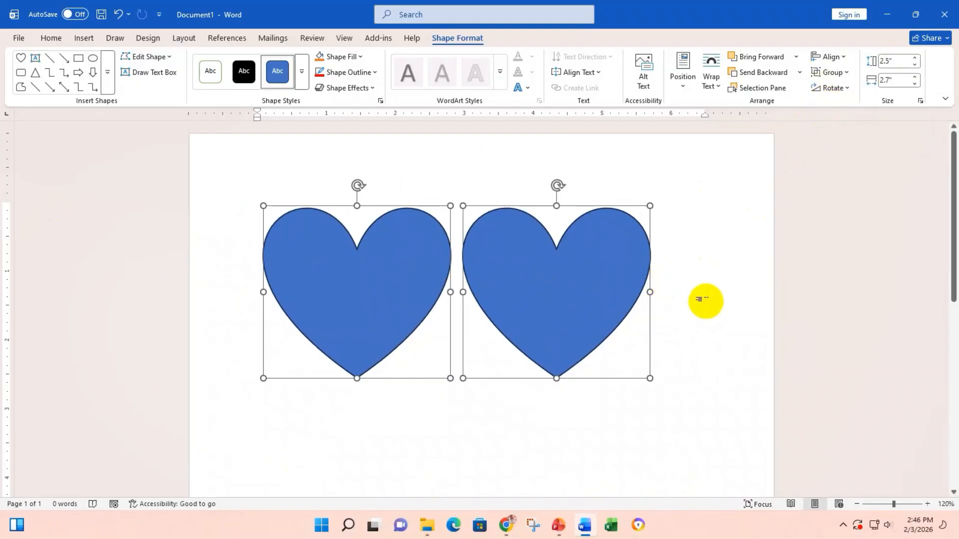
left_click(702, 299)
left_click_drag(580, 270, 596, 395)
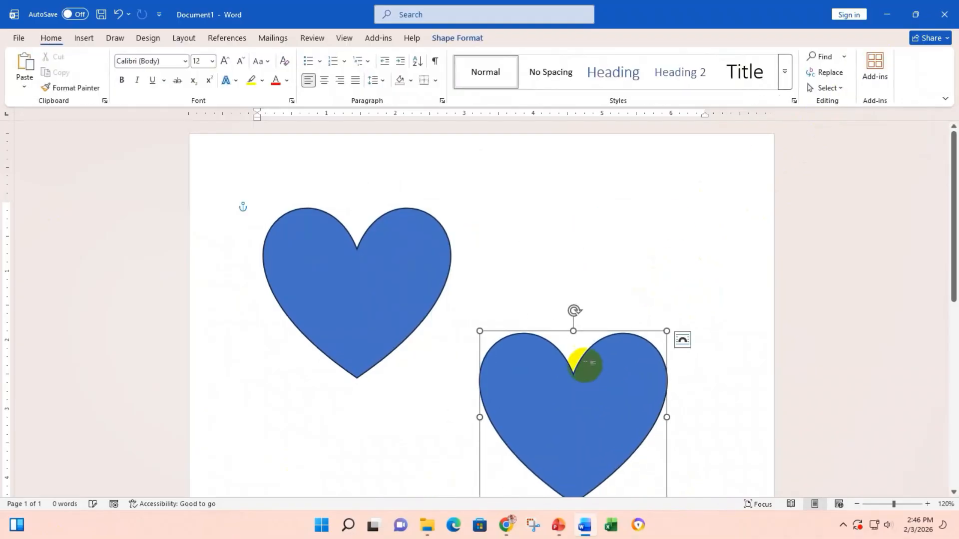
mouse_move(367, 279)
left_mouse_down()
mouse_move(364, 256)
mouse_move(369, 281)
left_mouse_up()
left_click_drag(566, 401, 597, 288)
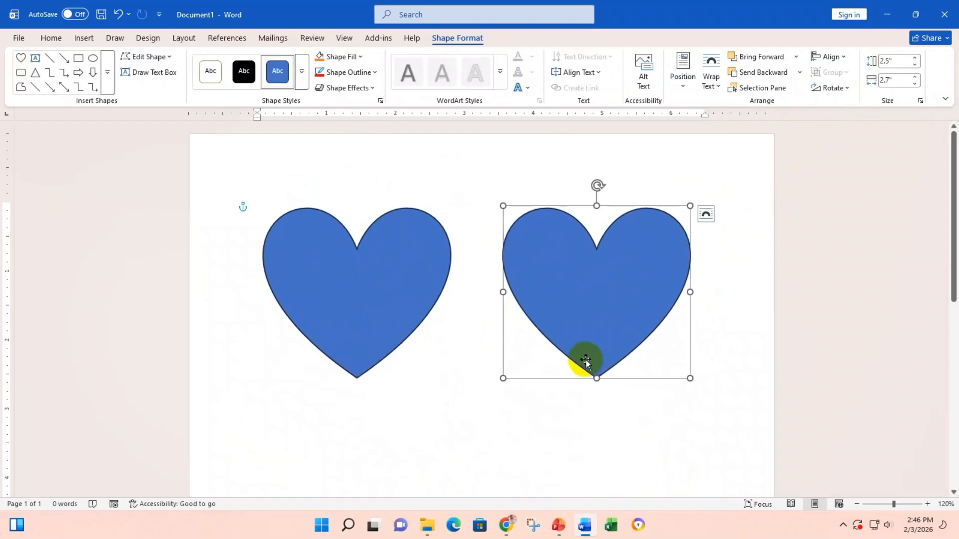
- Delete the right heart and move the remaining heart slightly to the right, leaving it inside the left half of the page
key("Delete")
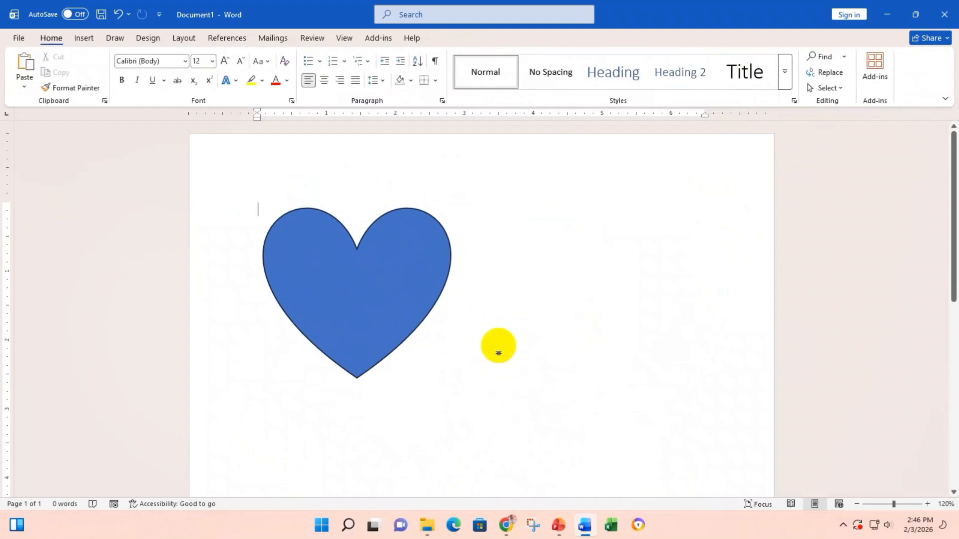
left_click_drag(379, 278, 468, 298)
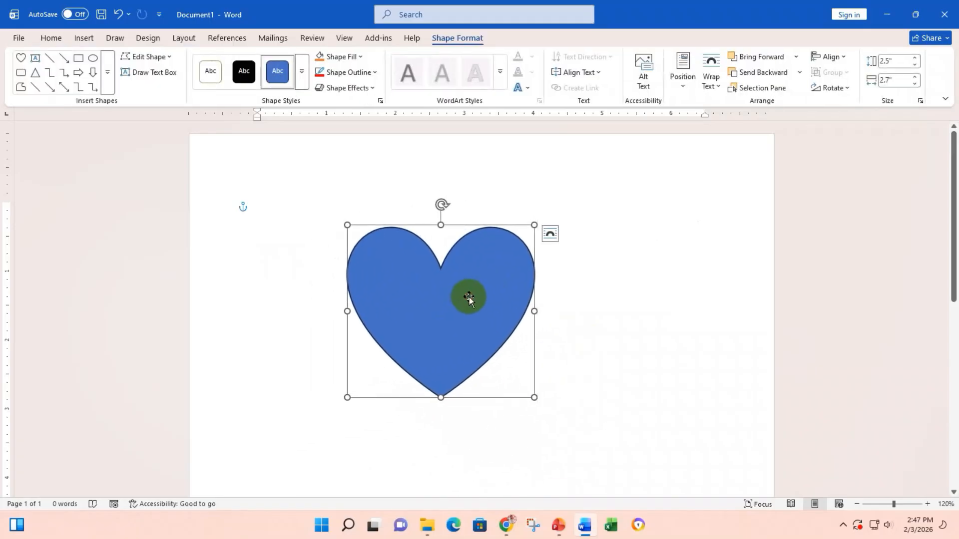
left_click_drag(469, 298, 412, 279)
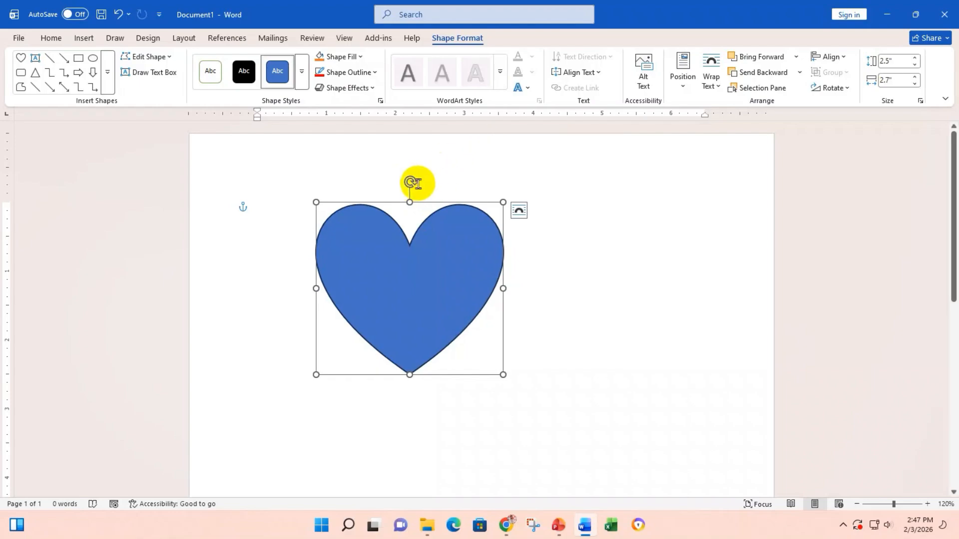
- Try rotating the heart freely around its centre, then apply Rotate Right 90° four times
left_click_drag(410, 183, 411, 209)
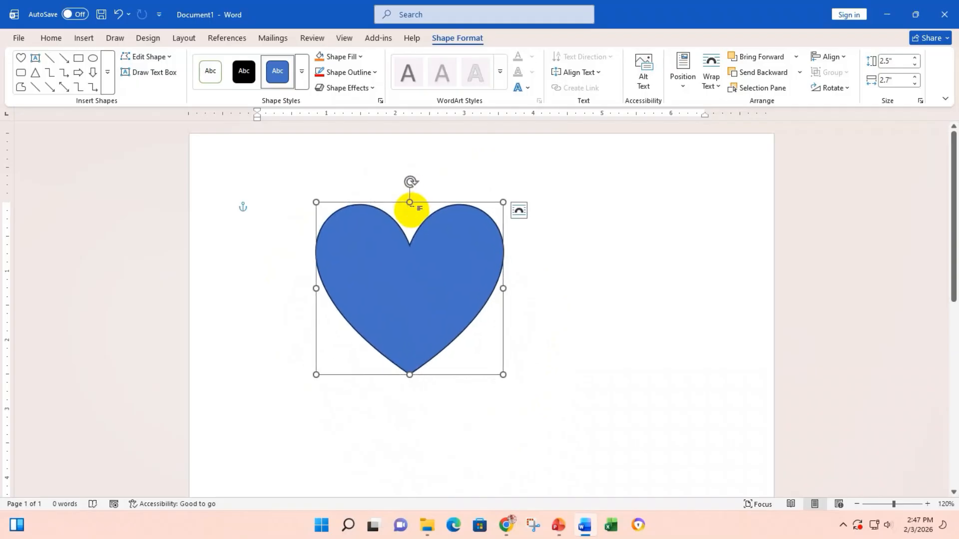
left_click(845, 89)
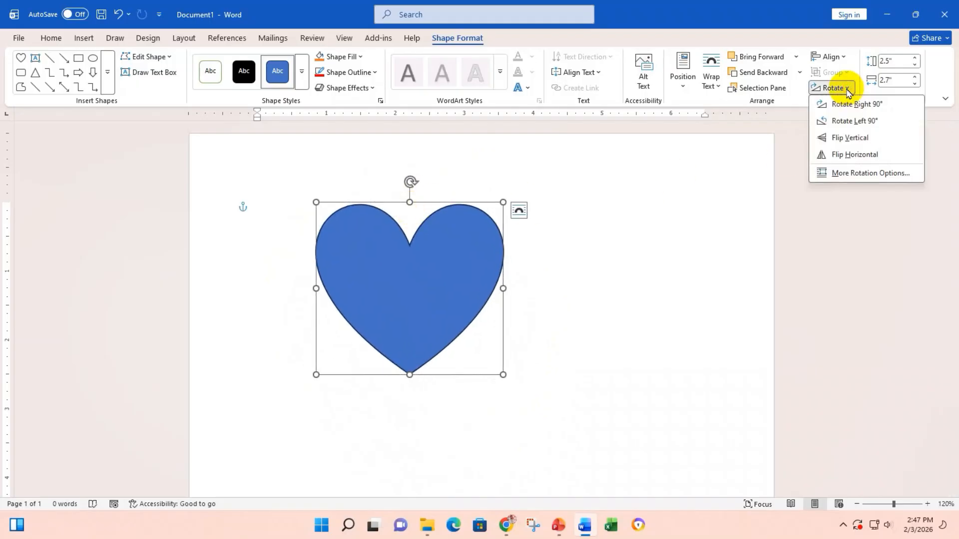
left_click(848, 101)
left_click(847, 90)
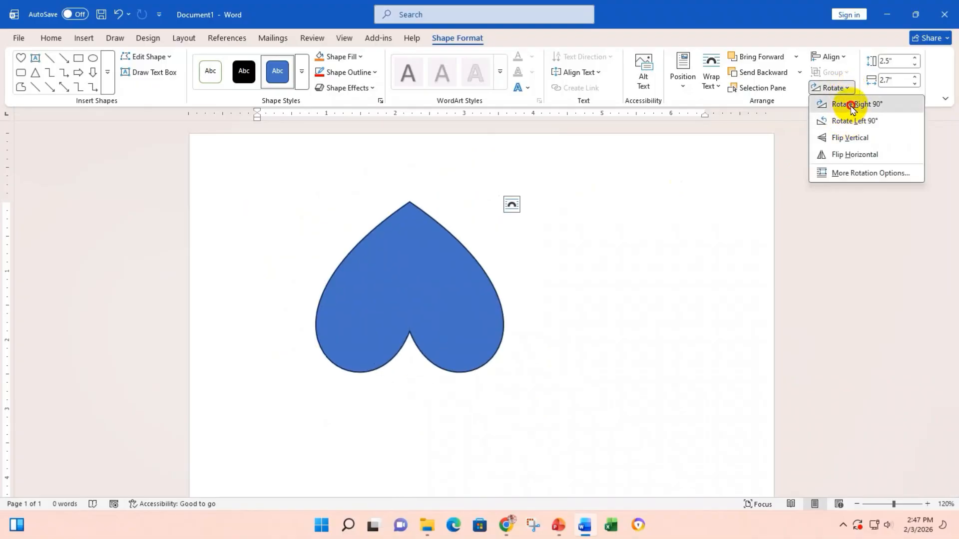
left_click(851, 105)
left_click(841, 89)
left_click(842, 104)
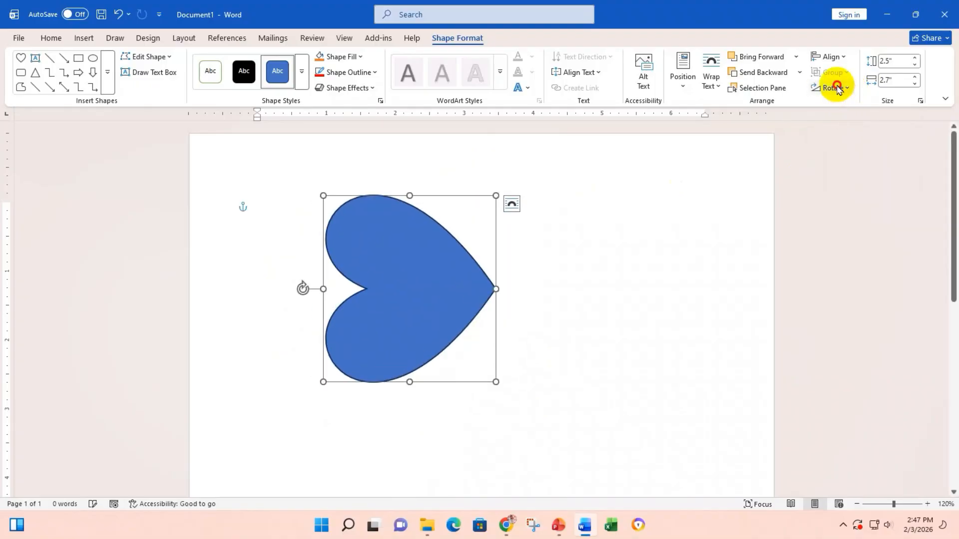
left_click(838, 89)
left_click(837, 105)
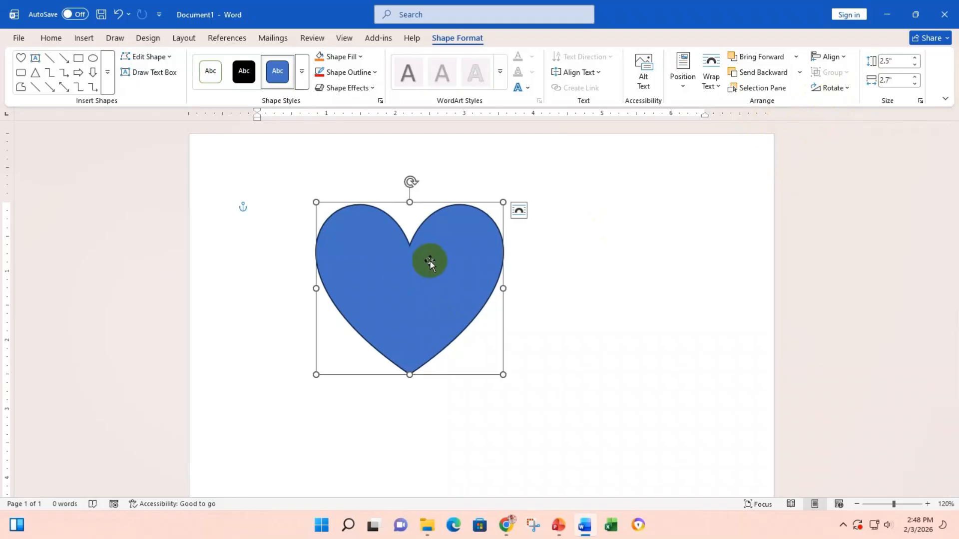
left_click(833, 88)
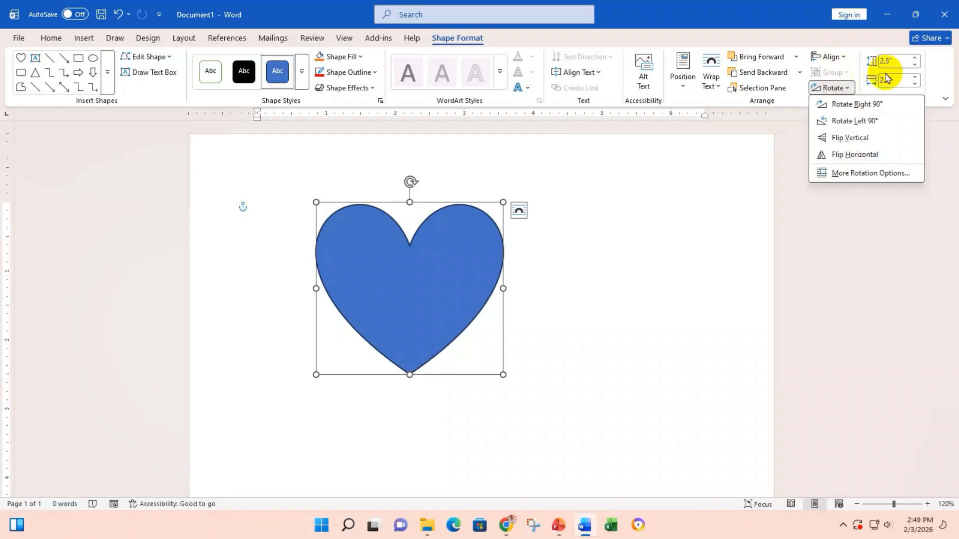
left_click(385, 267)
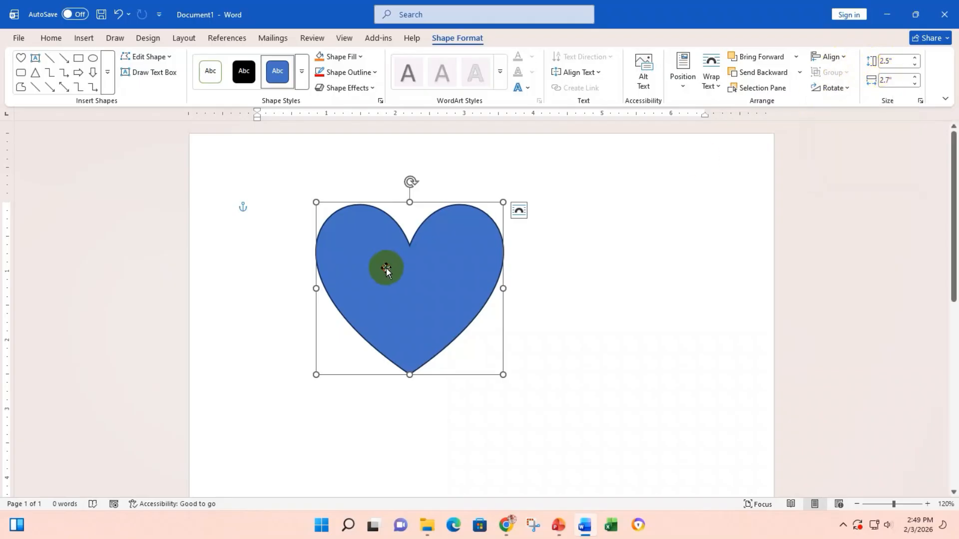
- Place a copy of the blue heart beside the original and move the copy so it overlaps the original's right half
left_click(445, 312)
left_click_drag(411, 291, 615, 259)
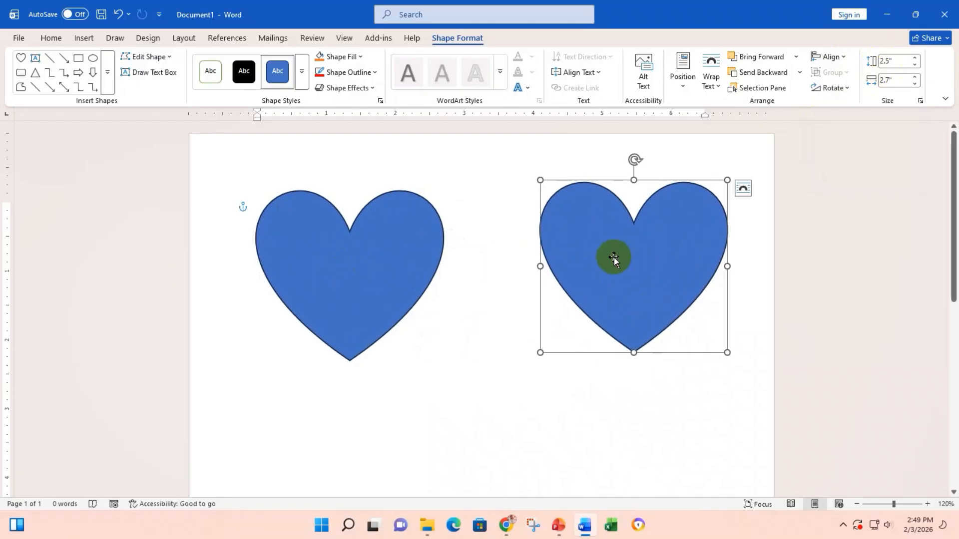
left_click_drag(614, 258, 456, 274)
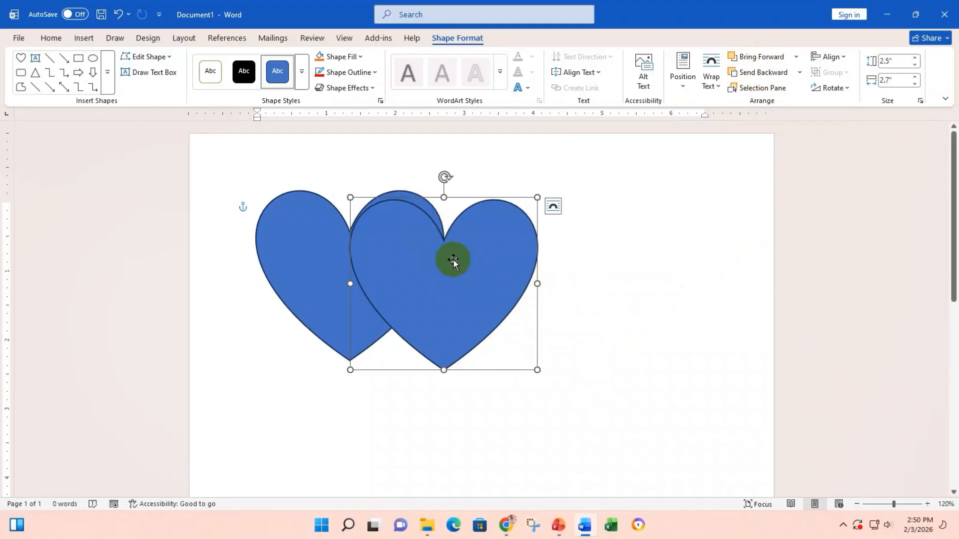
- Restack the right heart with Send Backward and Bring Forward, with Send to Back and Bring to Front, and again with the first pair
left_click(757, 73)
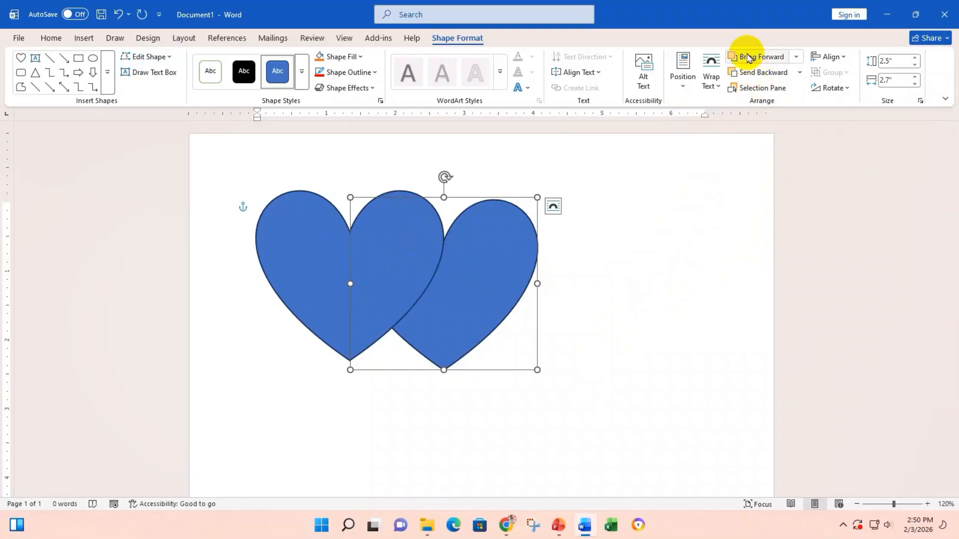
left_click(748, 59)
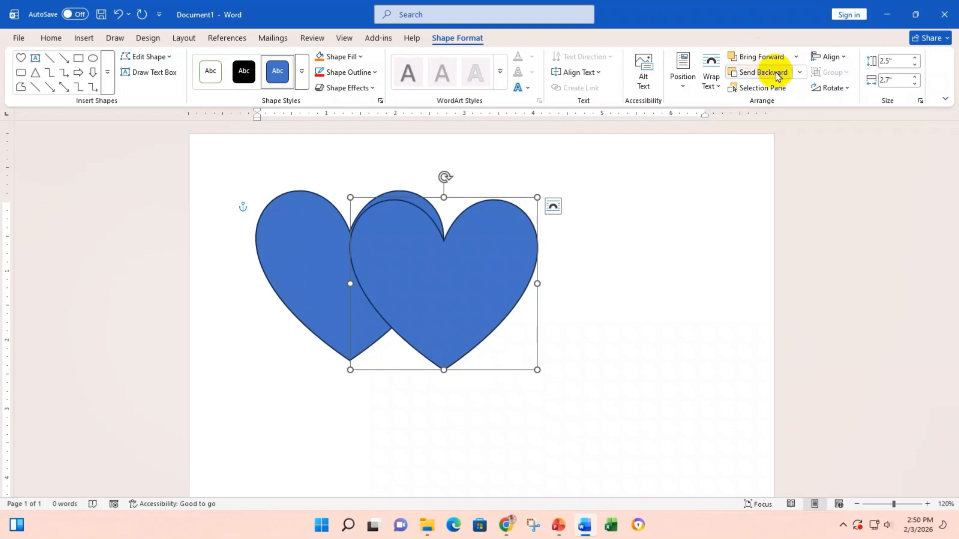
left_click(799, 73)
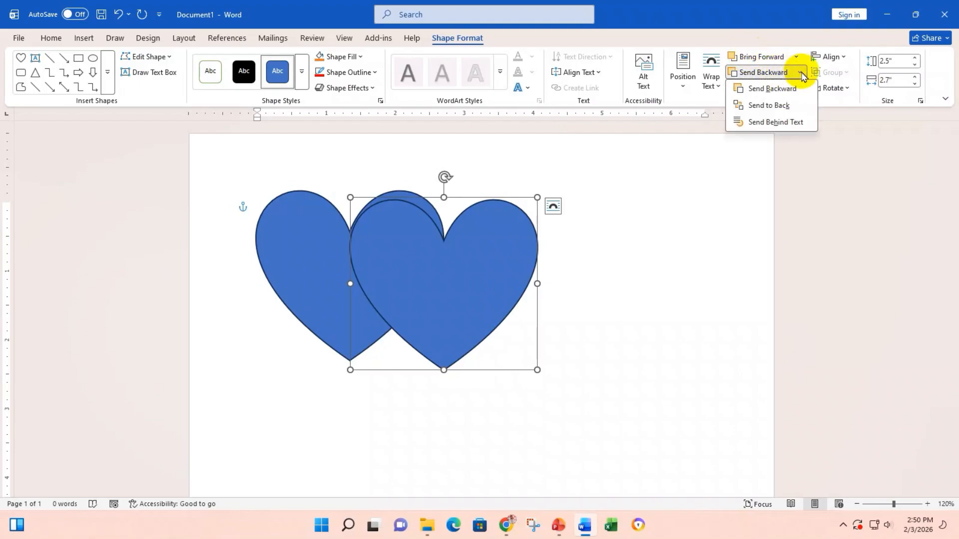
left_click(775, 107)
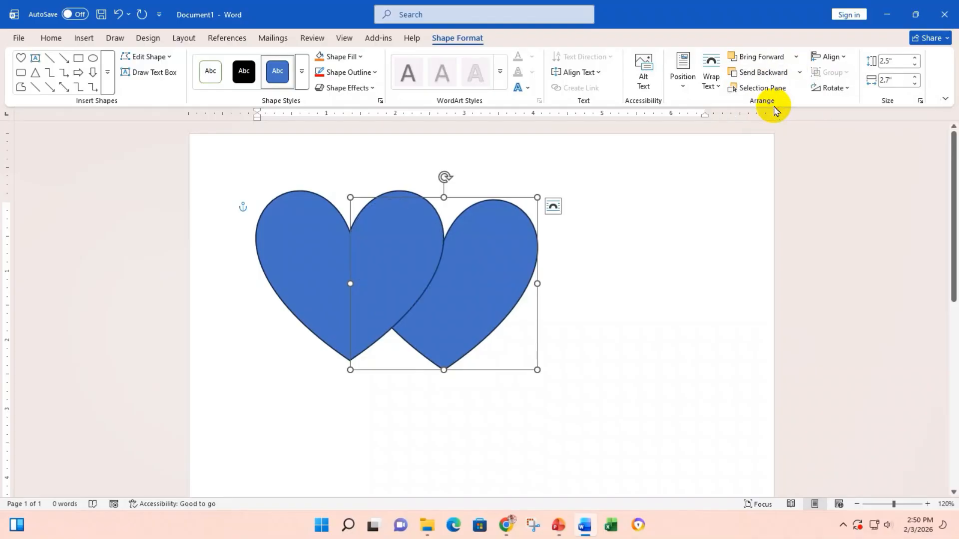
left_click(796, 56)
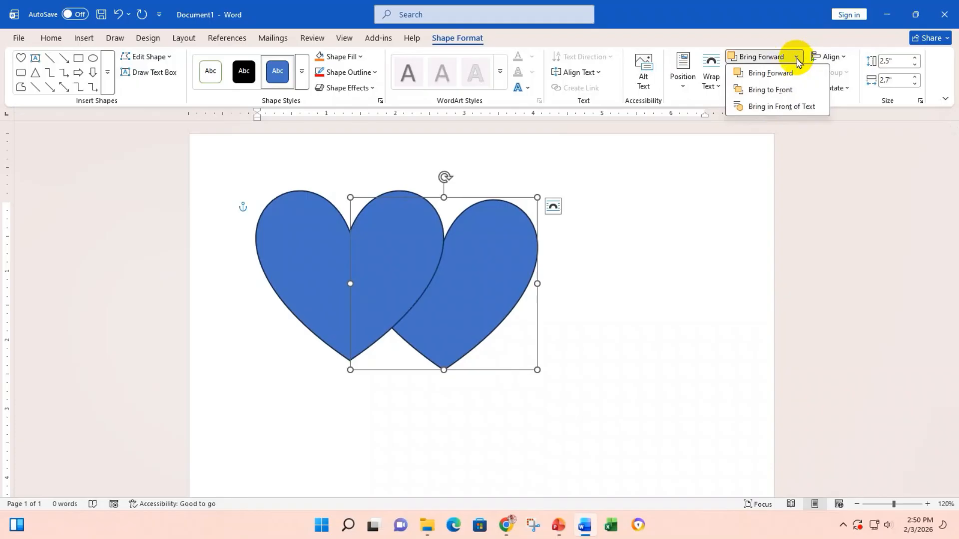
left_click(772, 91)
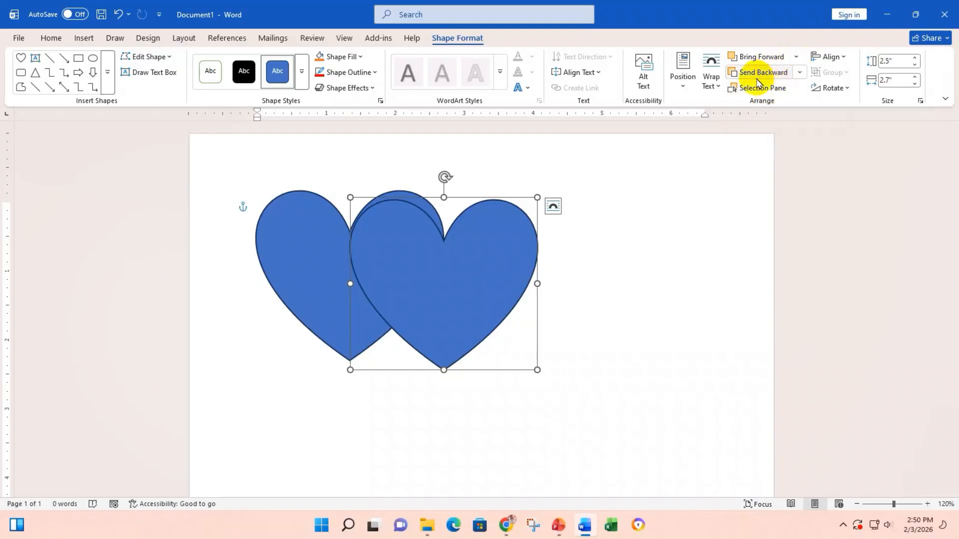
left_click(760, 74)
left_click(762, 59)
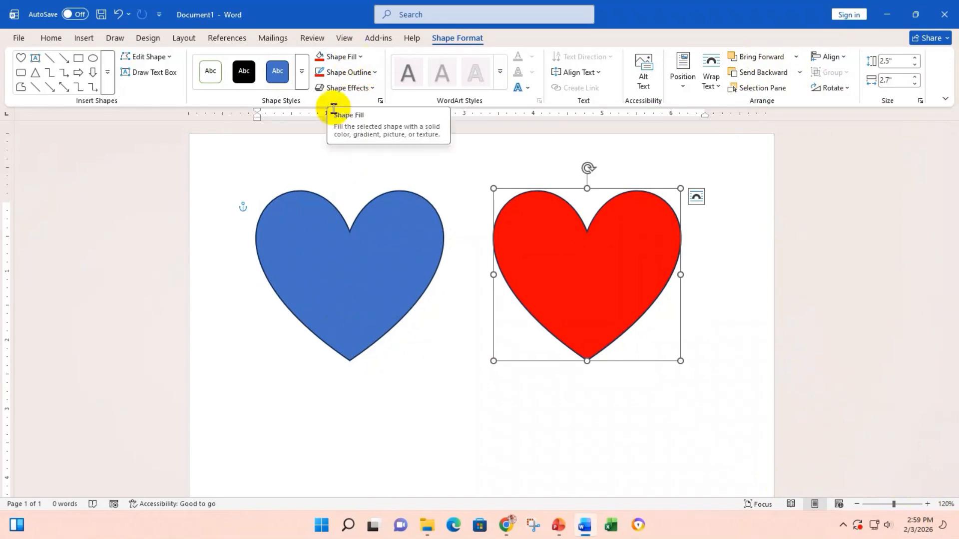
- Fill the left blue heart with the standard green color
left_click(366, 260)
left_click(358, 57)
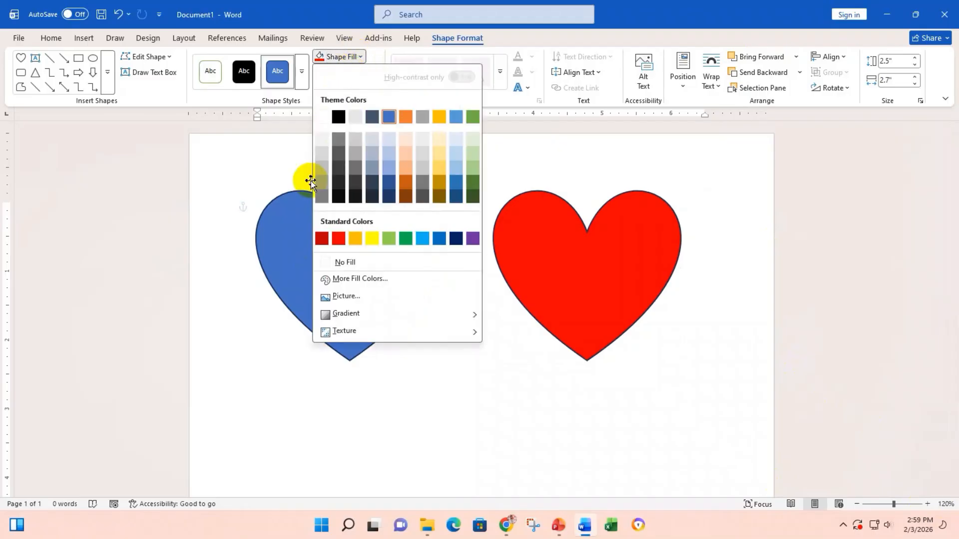
left_click(398, 236)
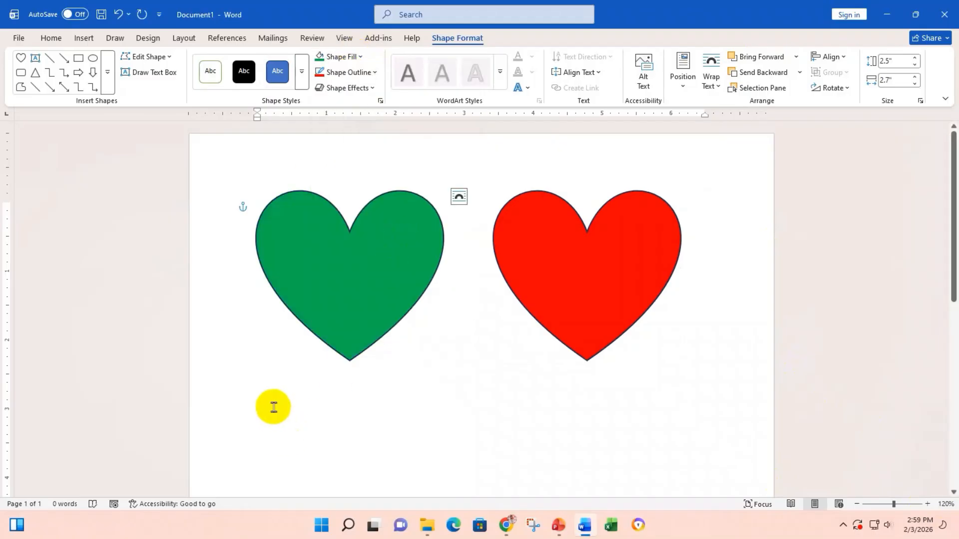
- Give the green heart a red outline with a weight of 3 pt
left_click(370, 76)
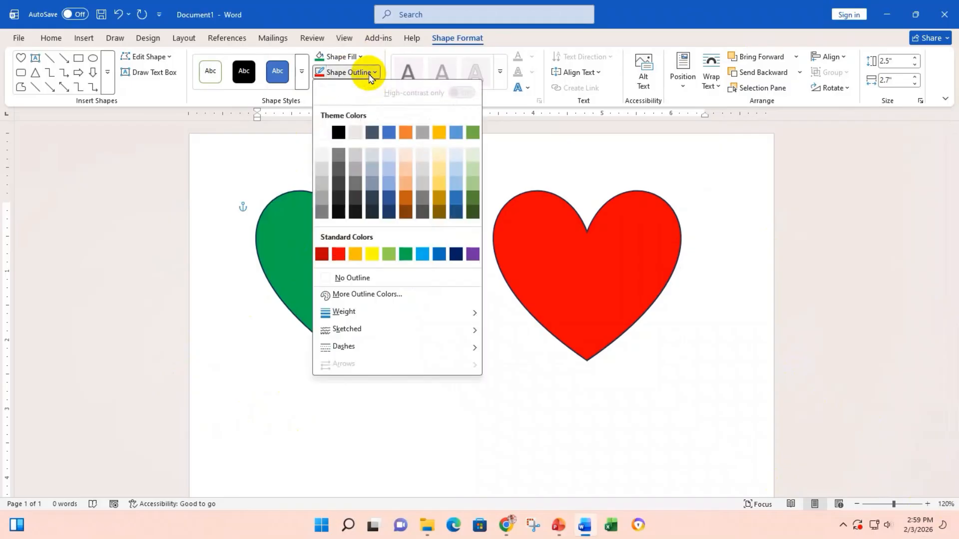
left_click(338, 251)
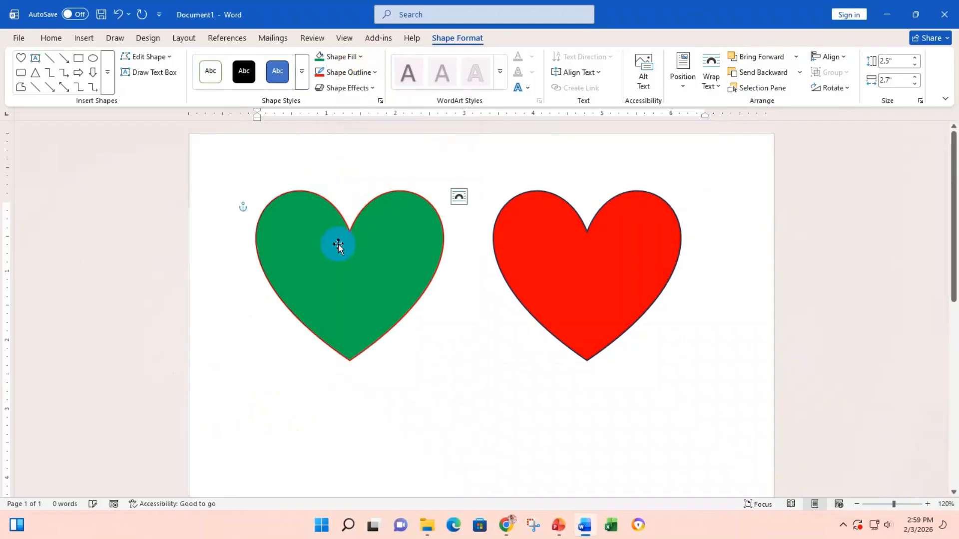
left_click(357, 75)
mouse_move(370, 317)
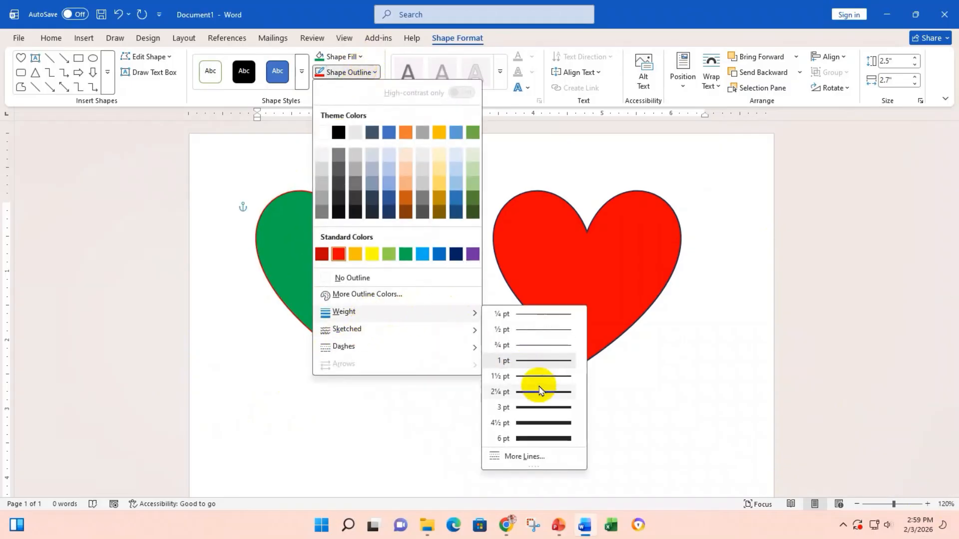
left_click(535, 406)
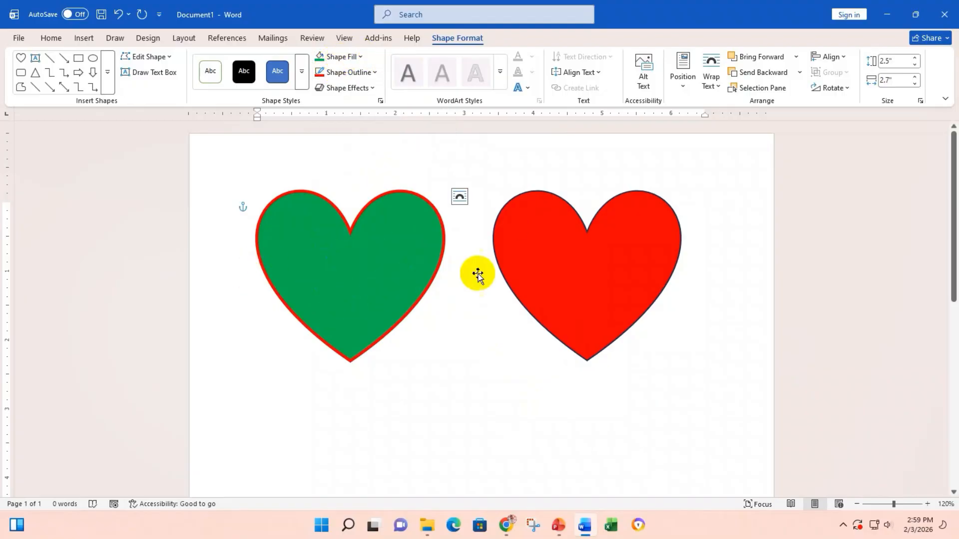
- Delete the red heart and move the green heart slightly up and to the right of its former place
left_click(548, 268)
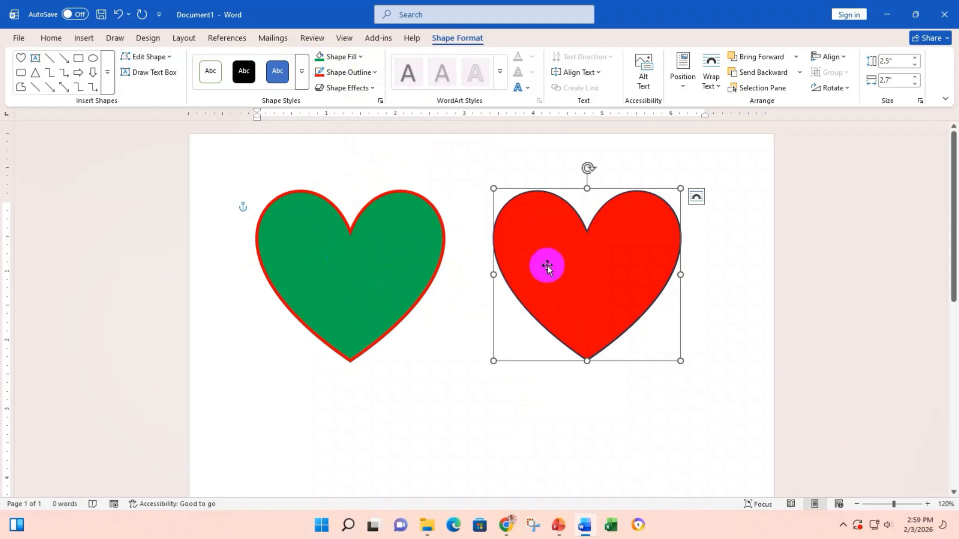
key("Delete")
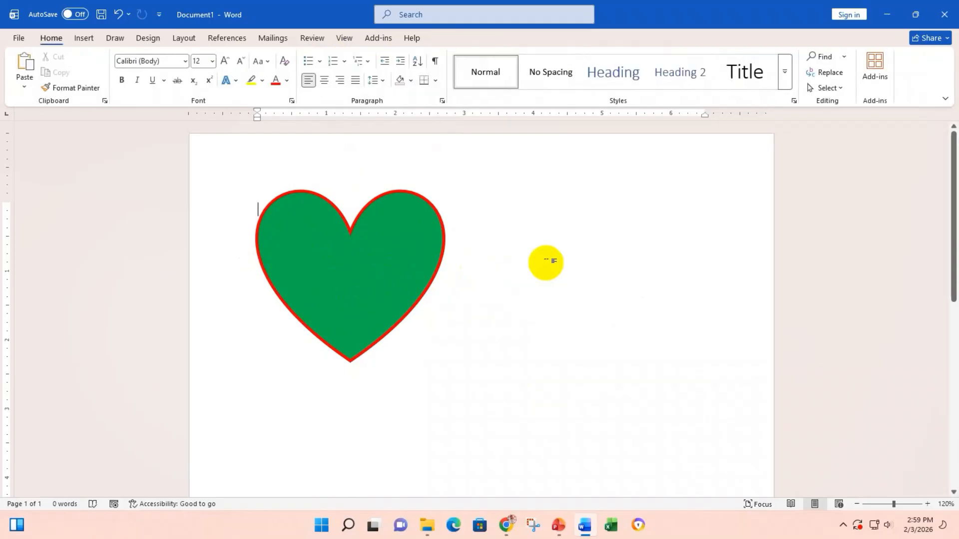
left_click_drag(338, 268, 403, 244)
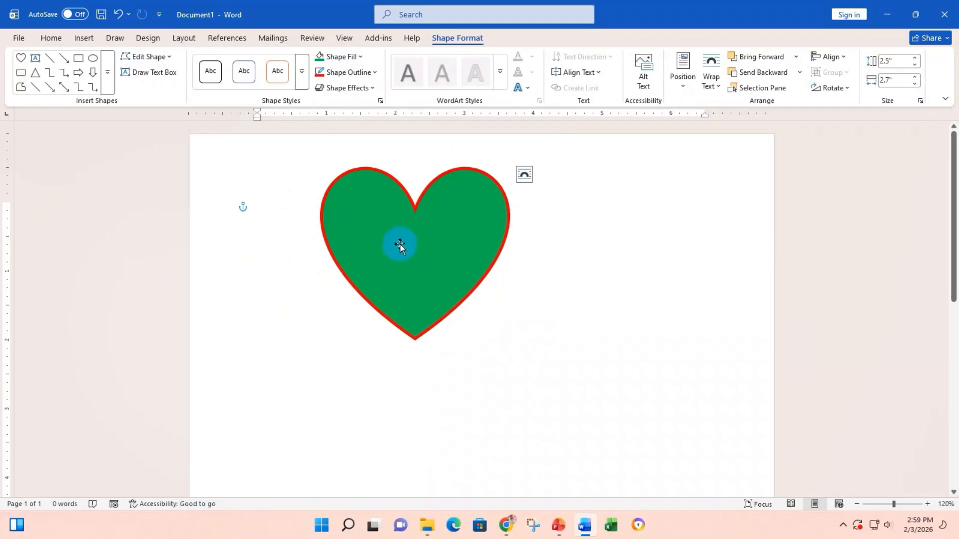
left_click_drag(418, 241, 382, 247)
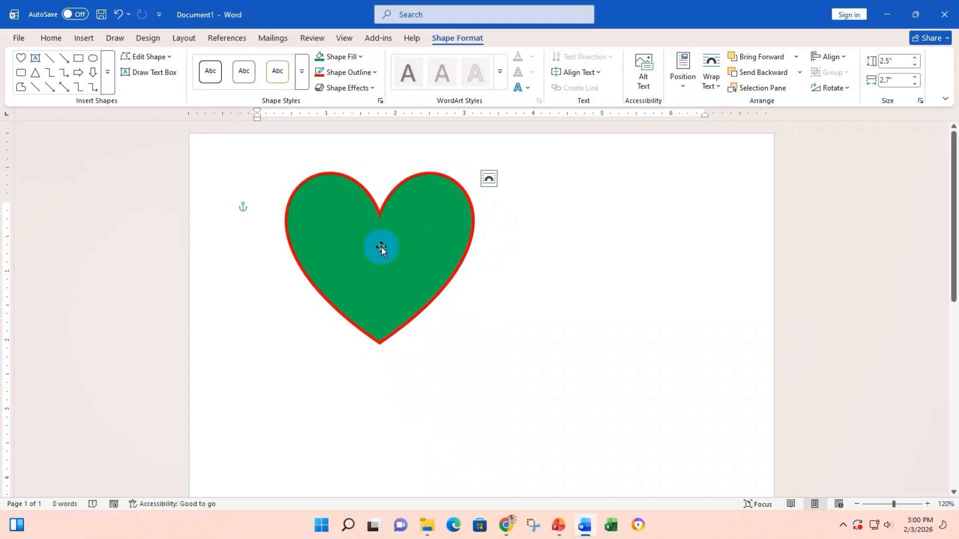
- Add the text "MIT Park Limited" inside the green heart and move the heart down toward the page's left margin
type("MIT")
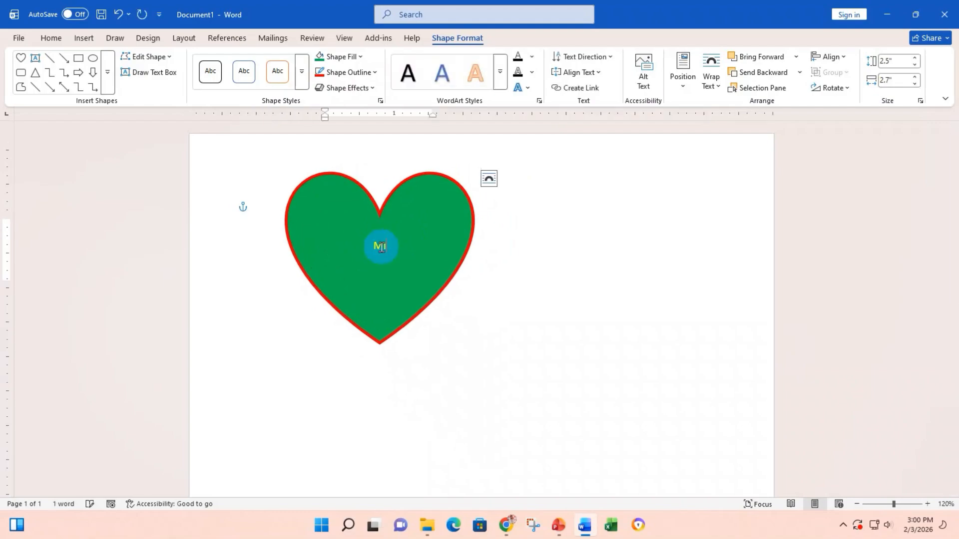
type(" Park ")
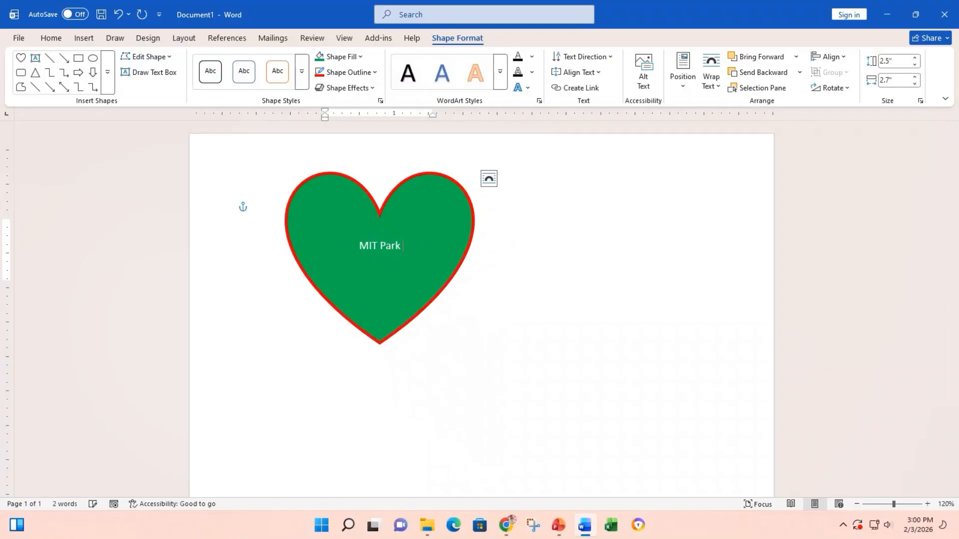
type("Limited")
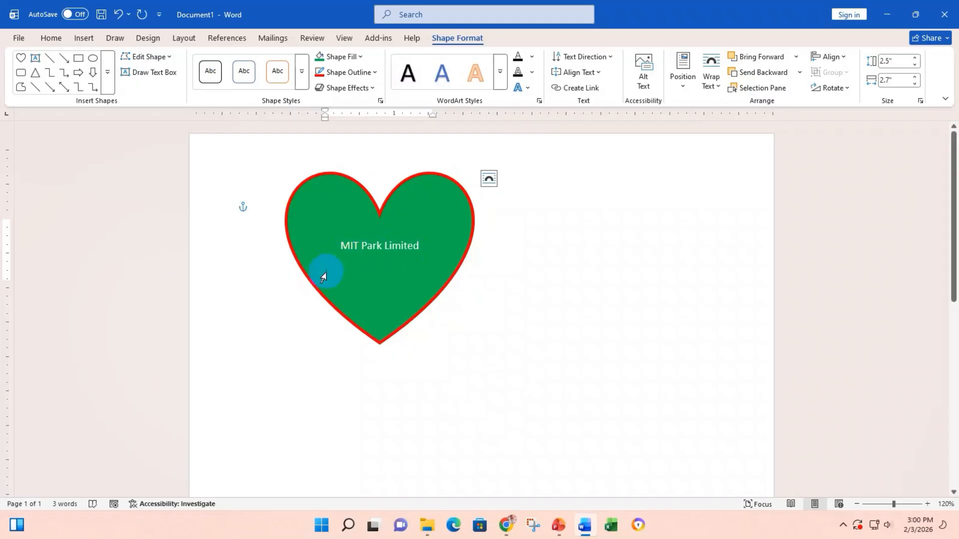
right_click(418, 246)
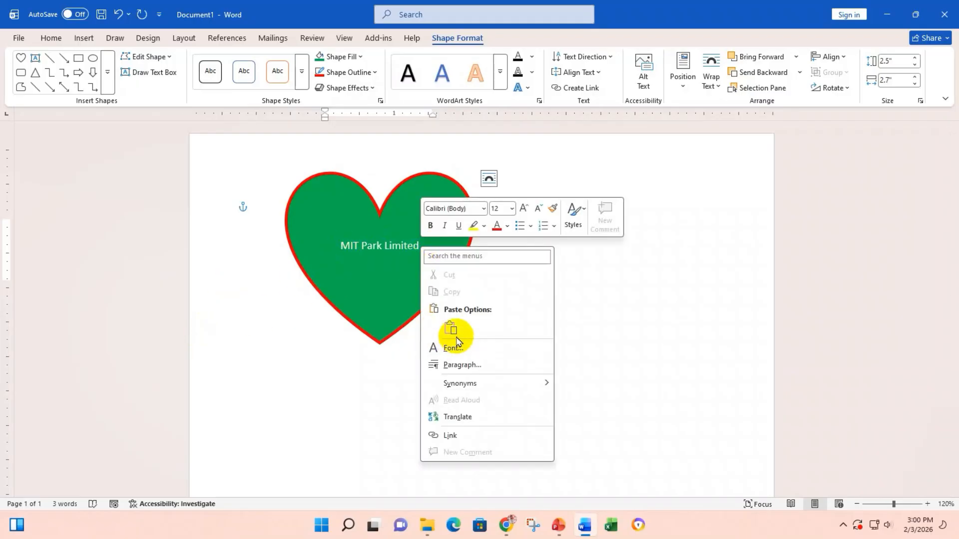
left_click(382, 245)
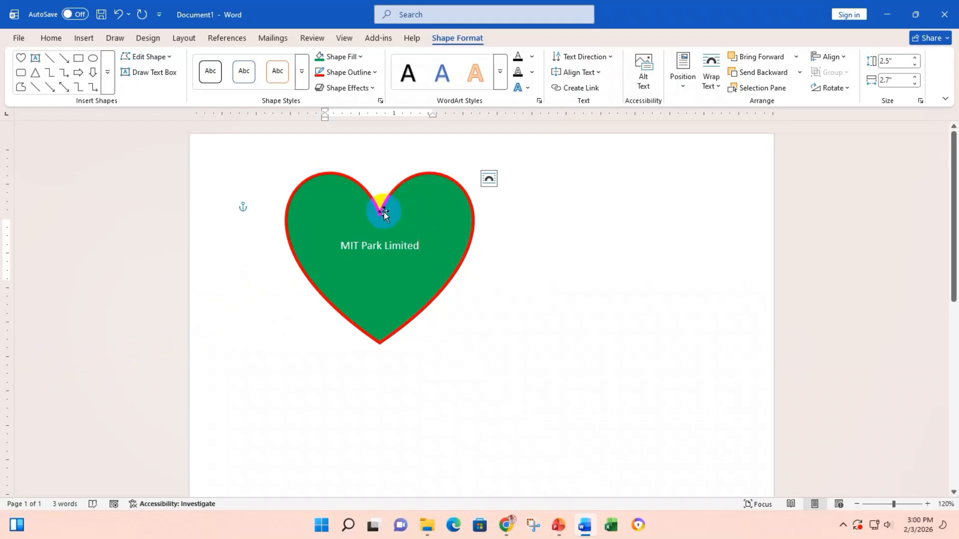
left_click_drag(394, 193, 345, 218)
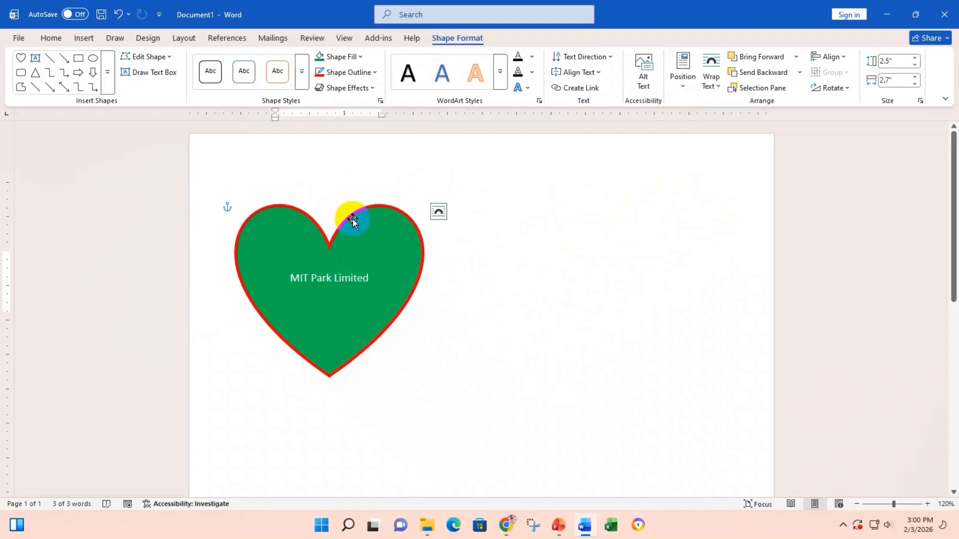
- Move the green heart toward the middle of the page, and undo a trial deletion of it
left_click_drag(352, 226, 456, 195)
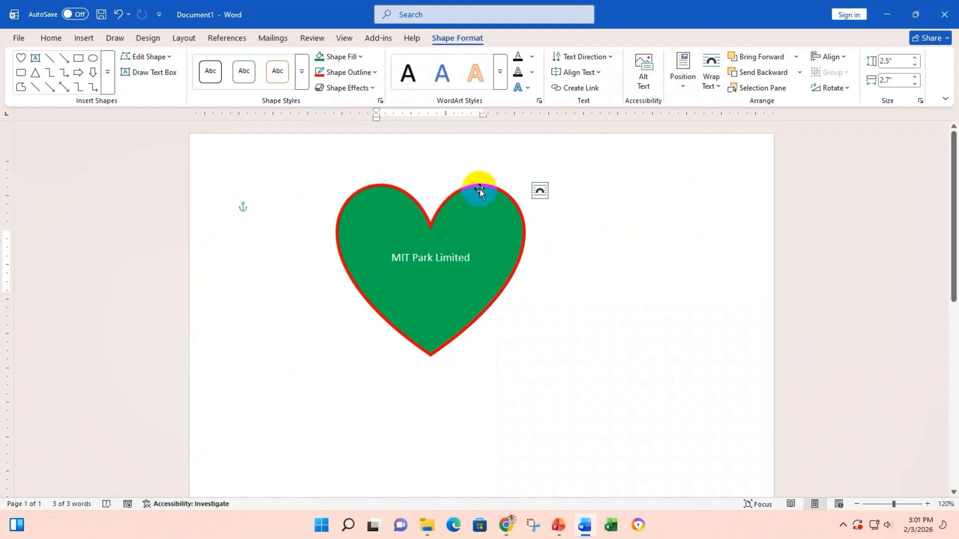
left_click_drag(479, 190, 510, 208)
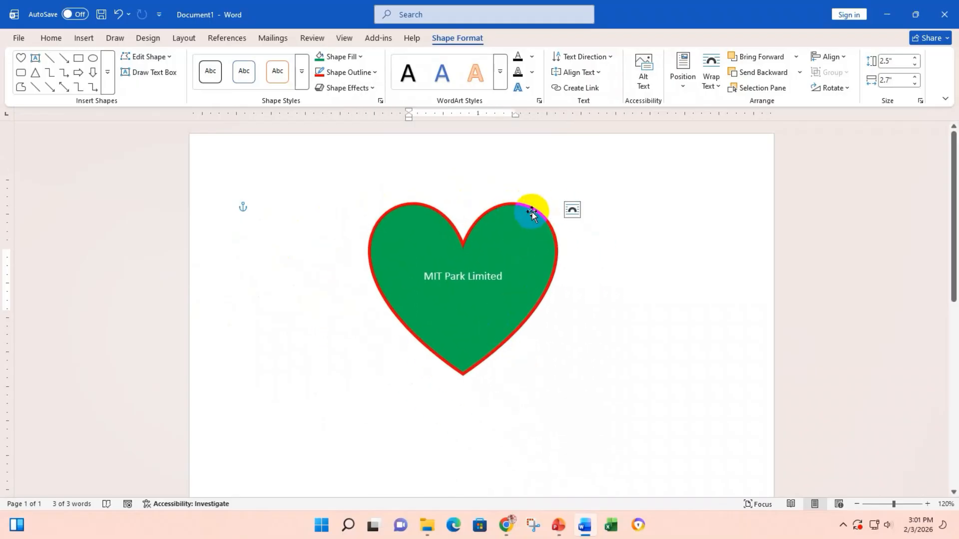
left_click_drag(542, 210, 558, 226)
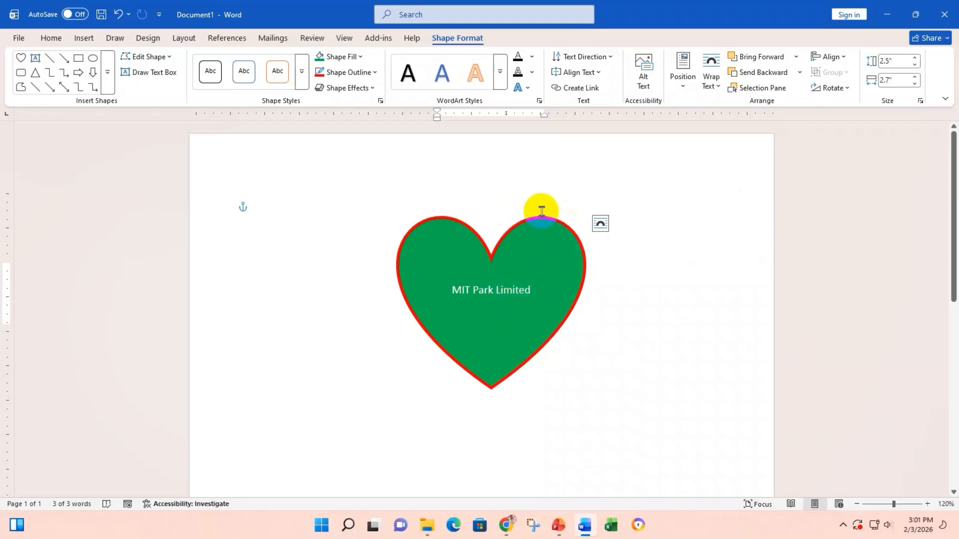
key("Delete")
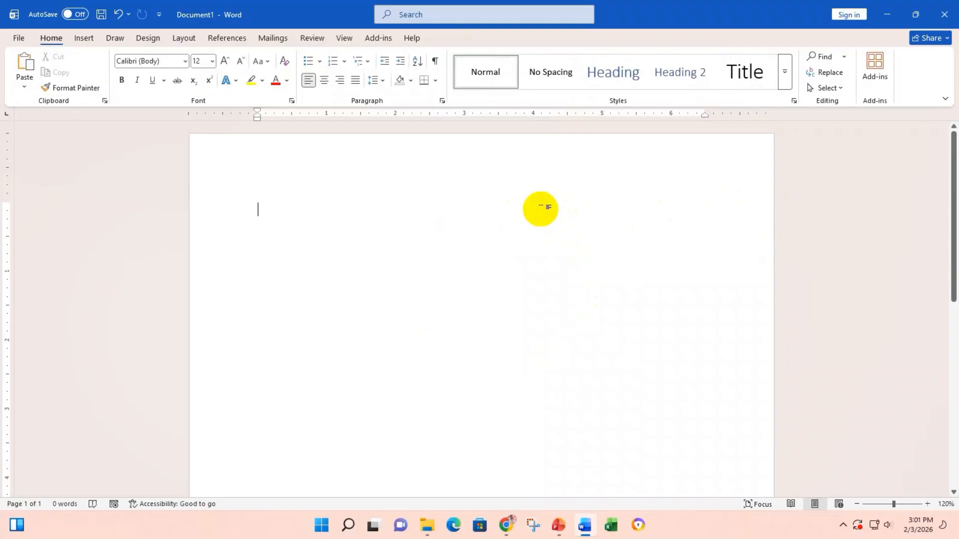
key("ctrl+z")
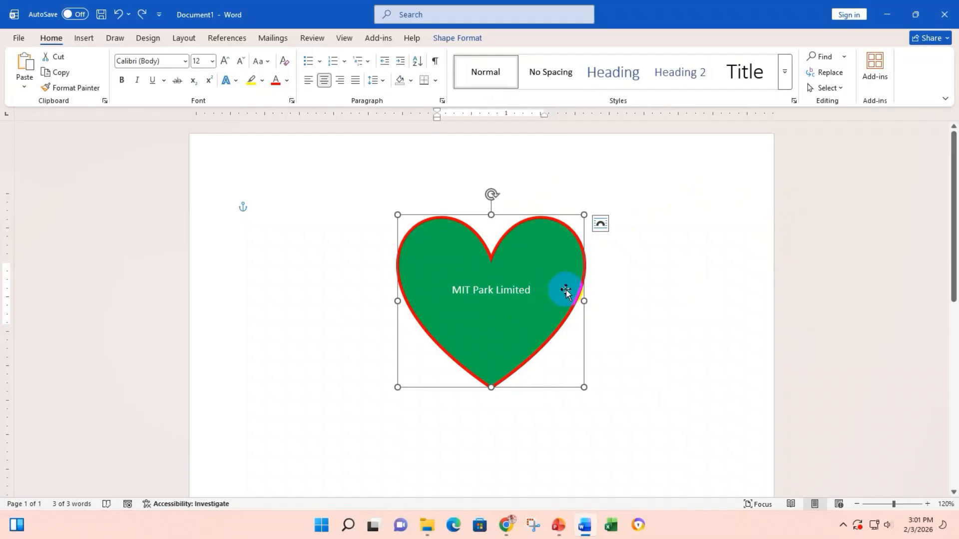
- Format the text "MIT Park Limited" inside the green heart in red and bold
left_click_drag(450, 291, 431, 289)
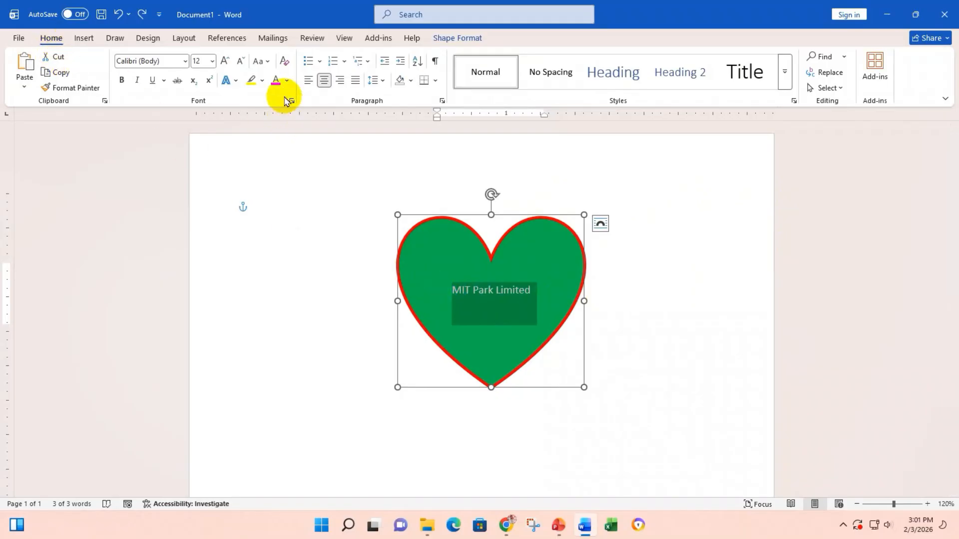
left_click(286, 80)
left_click(298, 286)
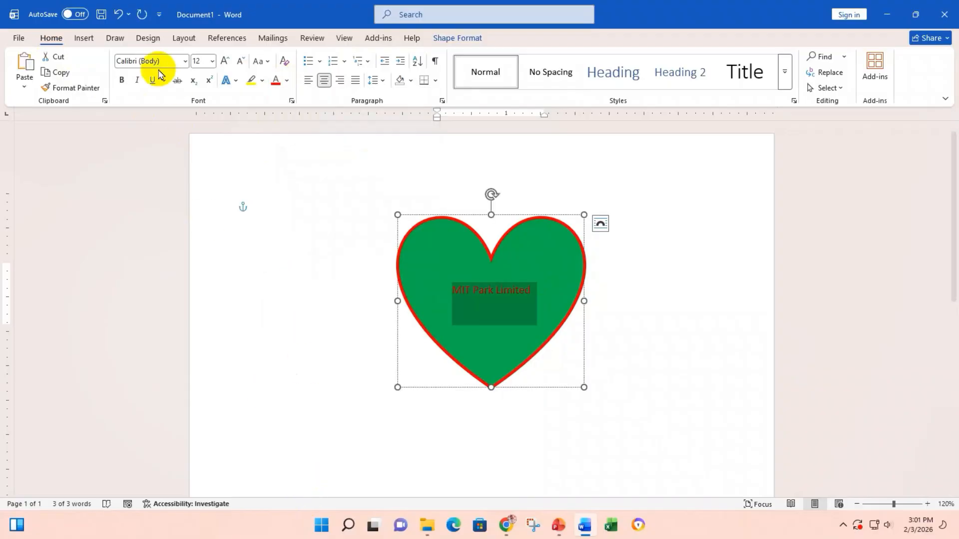
left_click(121, 80)
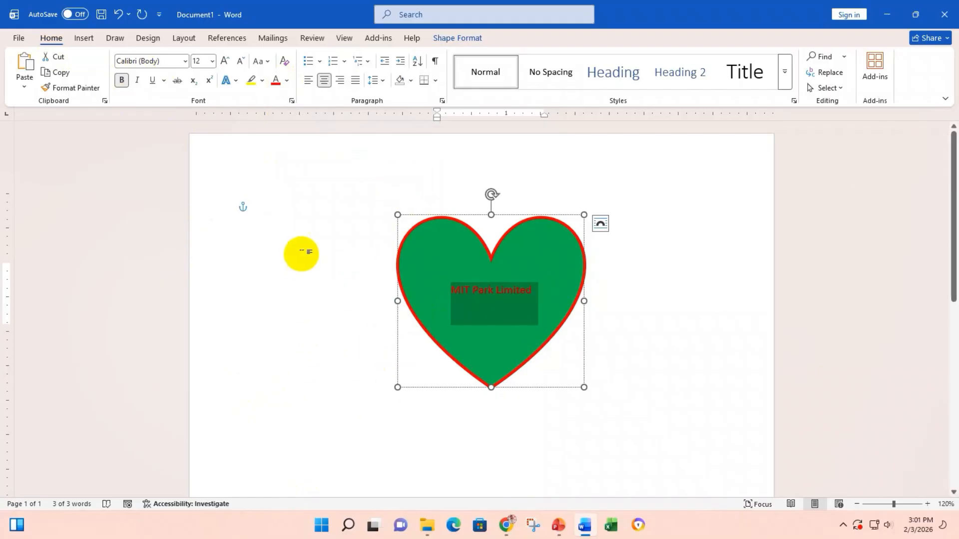
- Enlarge the heart's text step by step to 36 pt
left_click(225, 61)
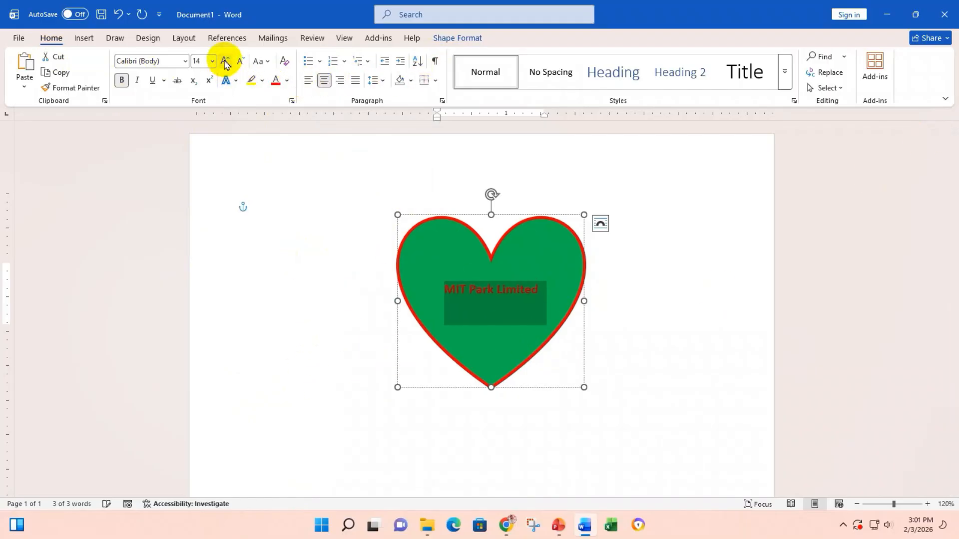
left_click(225, 61)
left_click(225, 61)
left_click(224, 61)
left_click(224, 61)
left_click(225, 61)
left_click(225, 61)
left_click(225, 61)
left_click(225, 61)
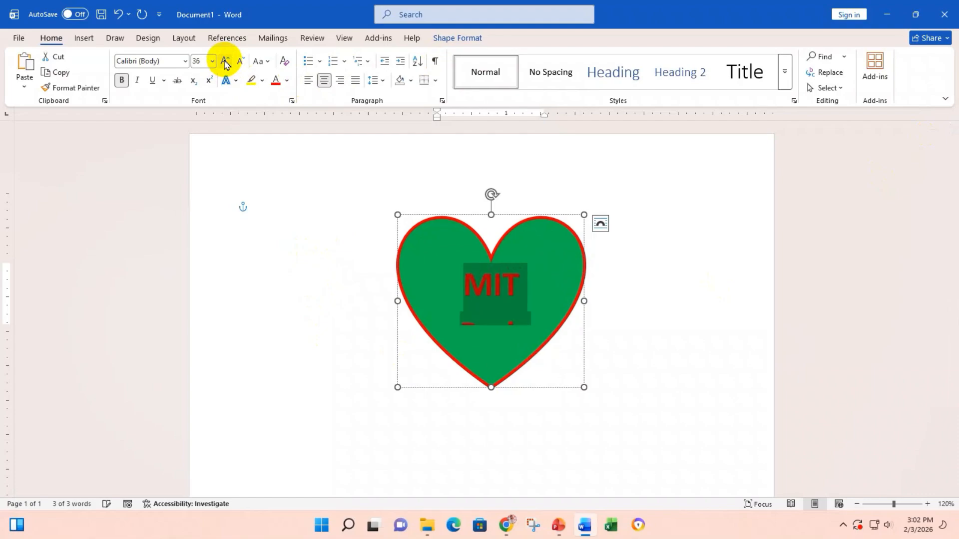
- Reduce the heart's text step by step to 12 pt
left_click(241, 61)
left_click(241, 60)
left_click(241, 61)
left_click(241, 61)
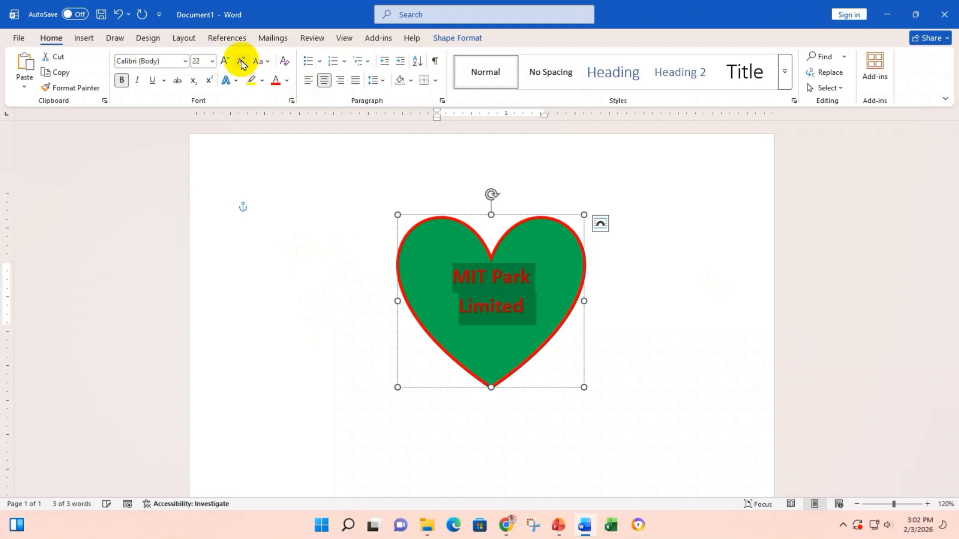
left_click(241, 60)
left_click(241, 61)
left_click(241, 61)
left_click(242, 61)
left_click(242, 61)
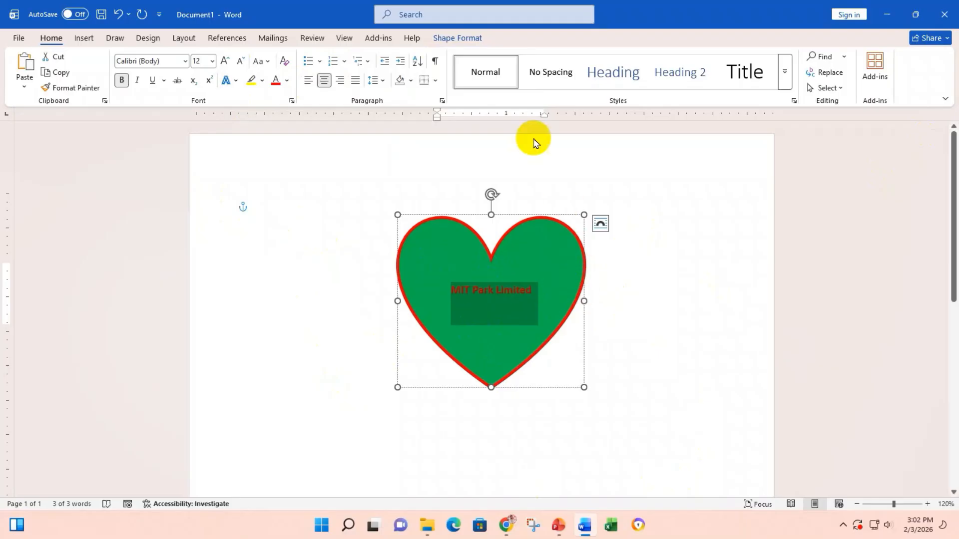
- Try the Top, Middle and Bottom text alignments on the heart's text, ending with Bottom
left_click(468, 38)
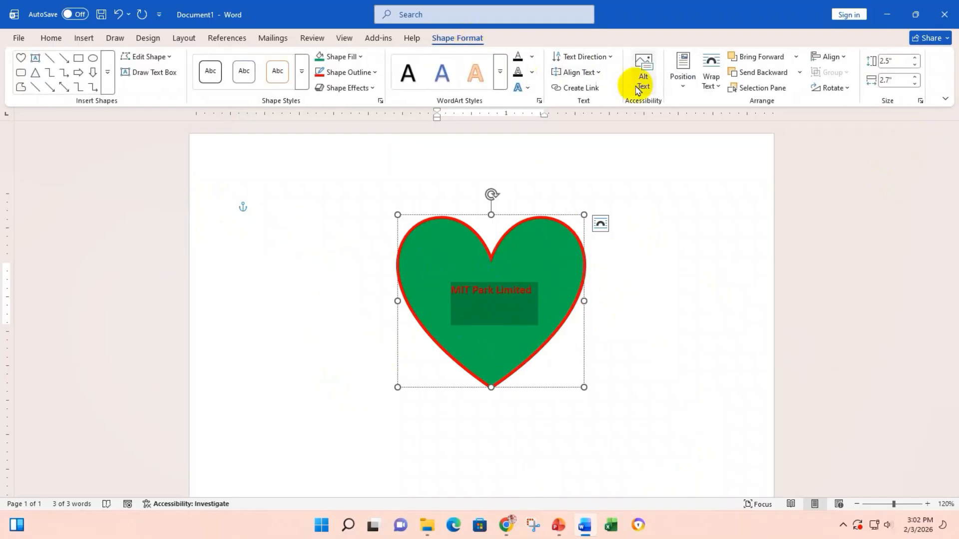
left_click(599, 80)
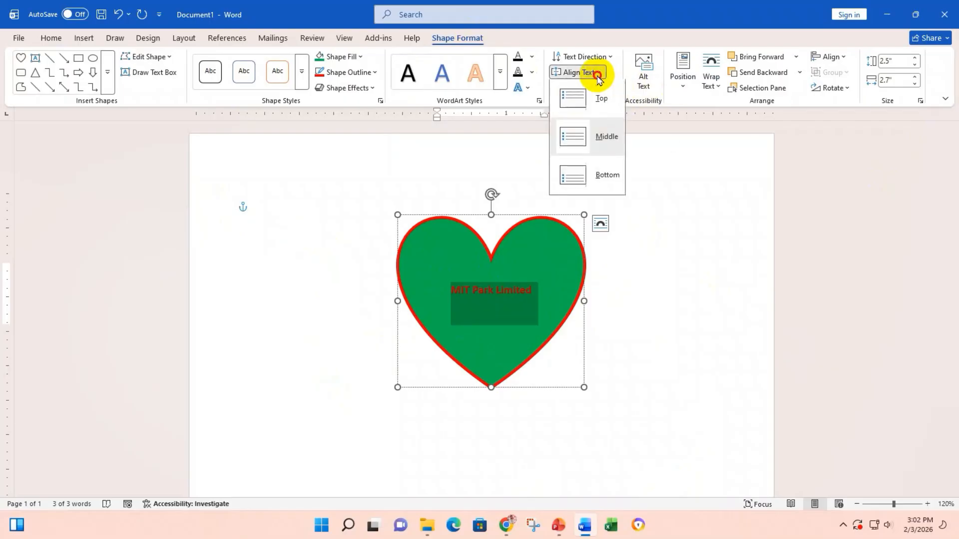
left_click(598, 95)
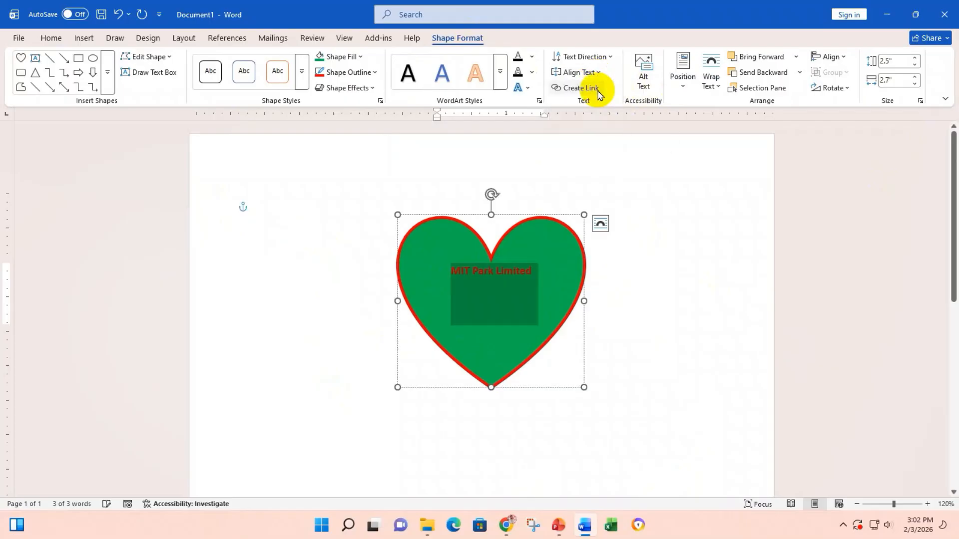
left_click(592, 74)
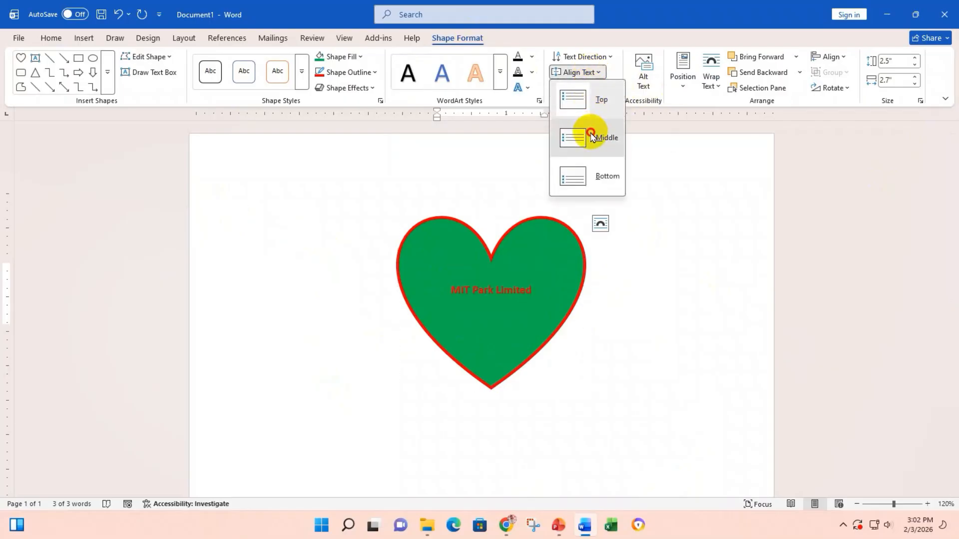
left_click(590, 135)
left_click(585, 80)
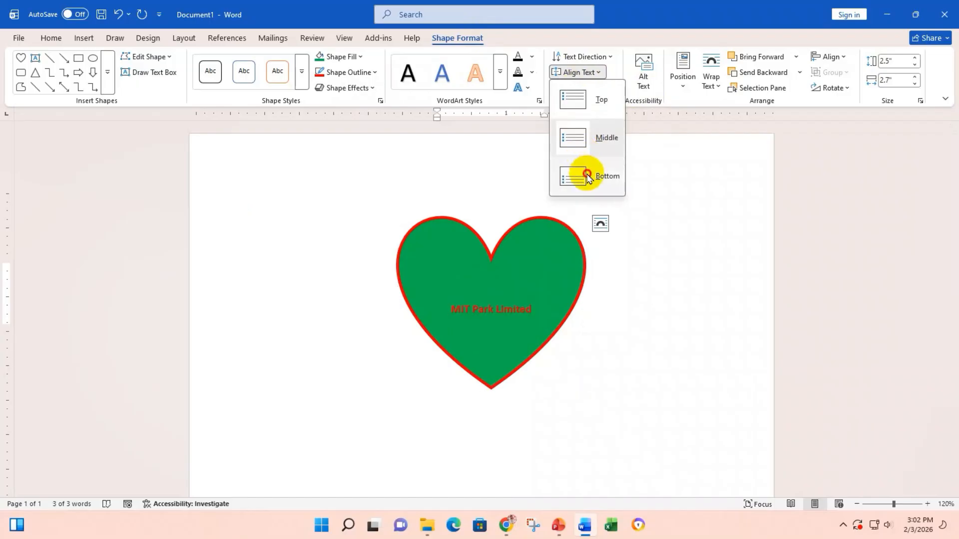
left_click(585, 170)
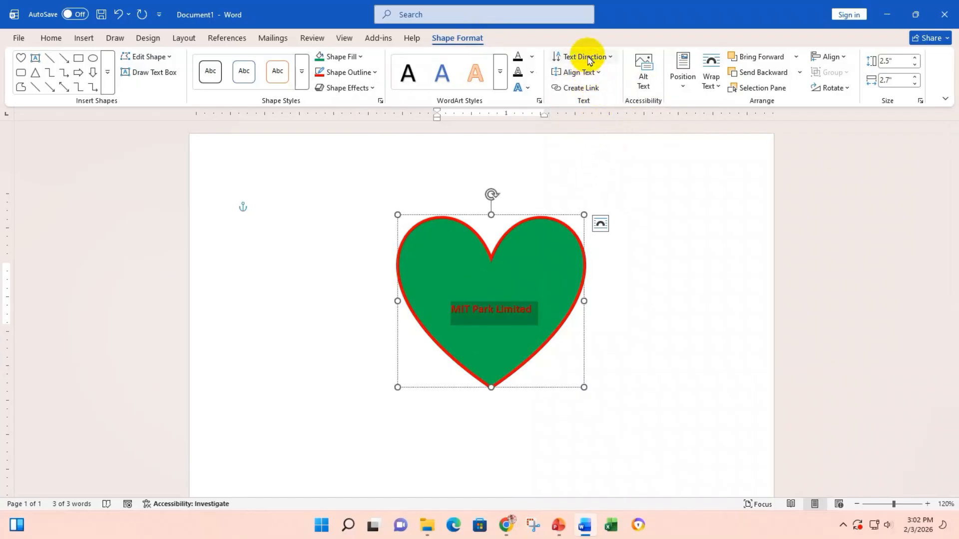
- Try the heart's text rotated 90°, align it to the center, and change its direction to Rotate all text 270°
left_click(588, 59)
left_click(601, 123)
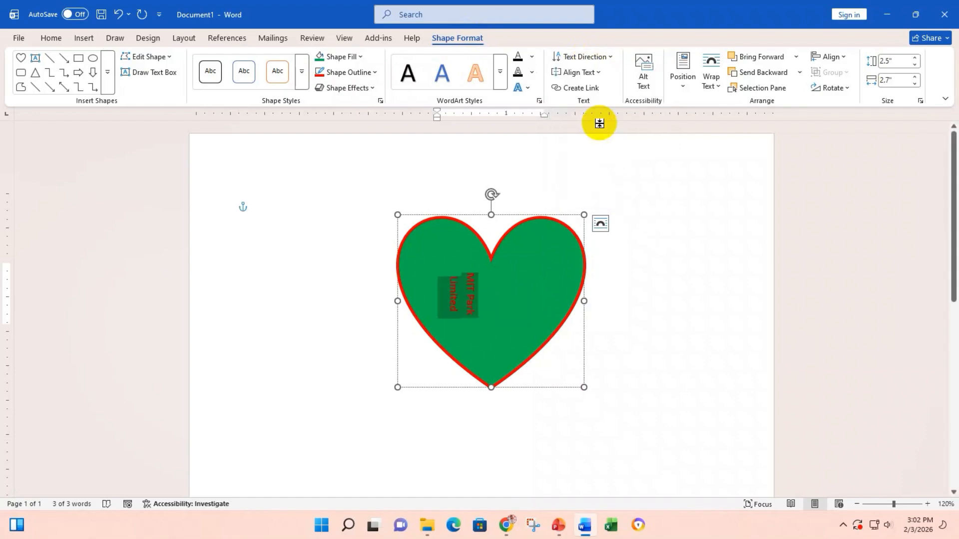
left_click(591, 73)
left_click(602, 136)
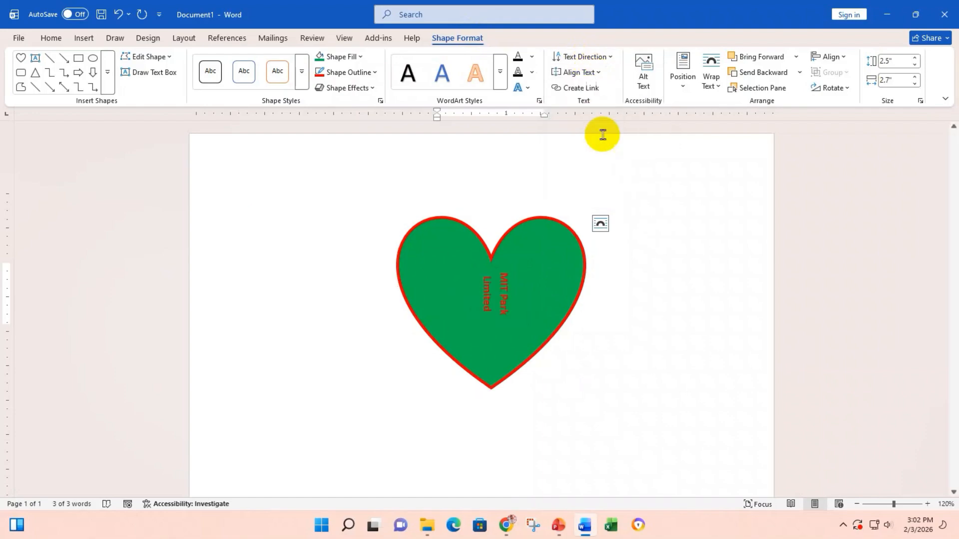
left_click(577, 57)
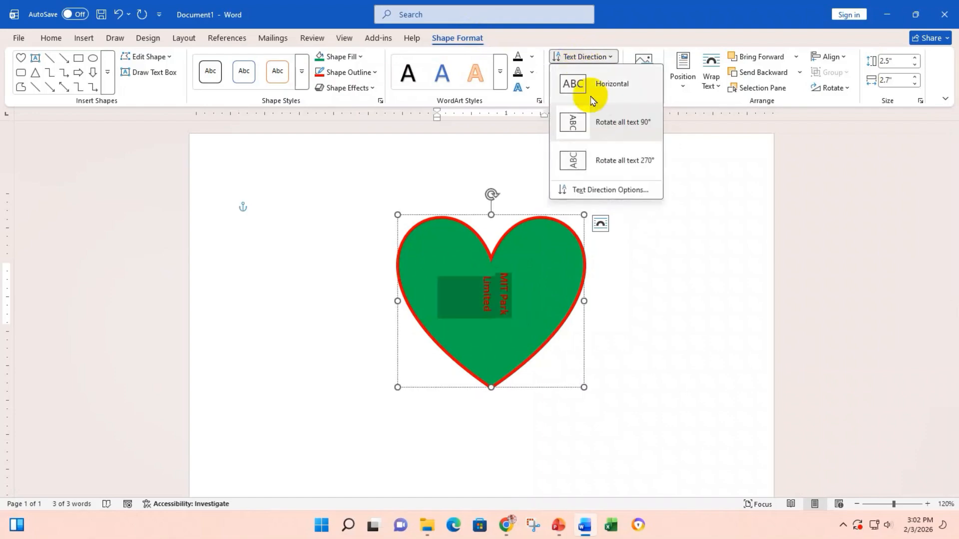
left_click(598, 159)
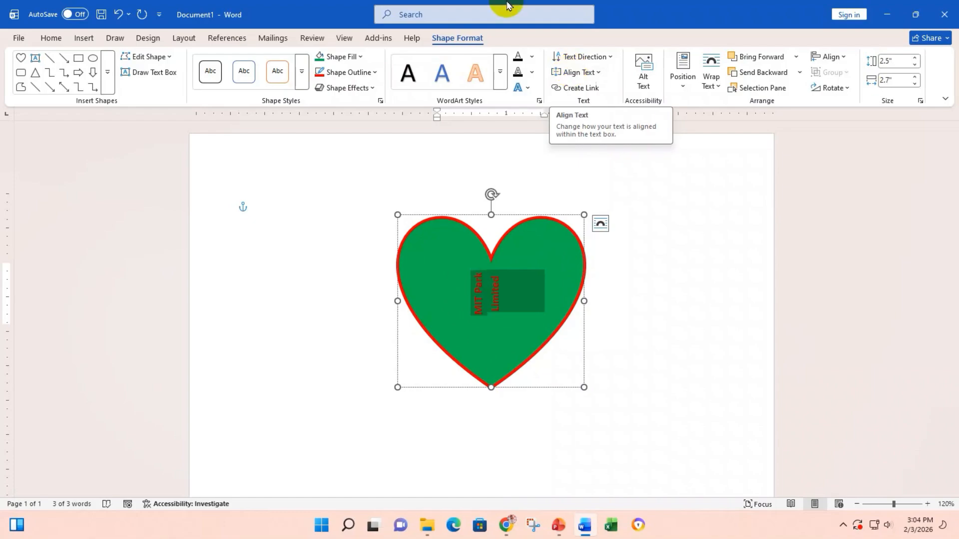
- Try left and center paragraph alignment on the rotated text and finish with right alignment, toward the heart's upper edge
left_click(48, 37)
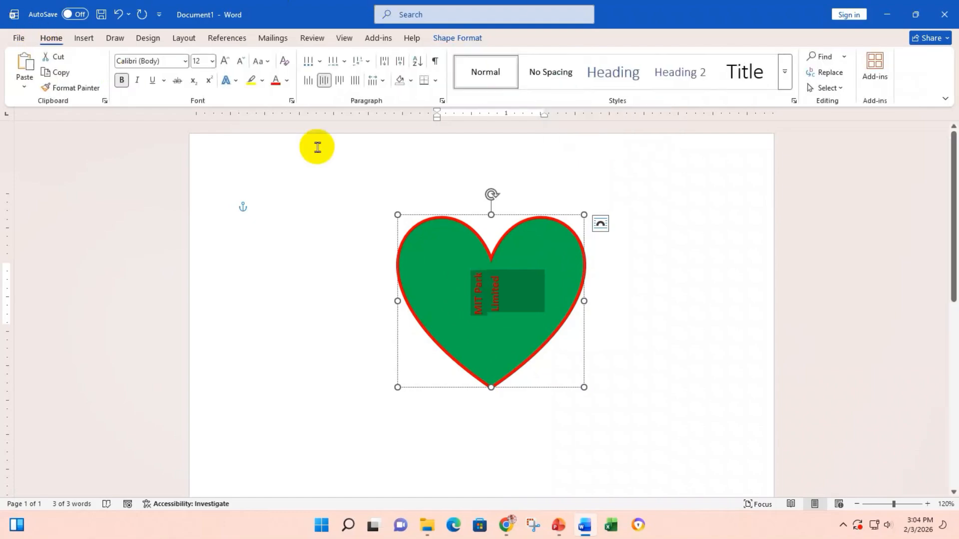
left_click(307, 82)
left_click(325, 82)
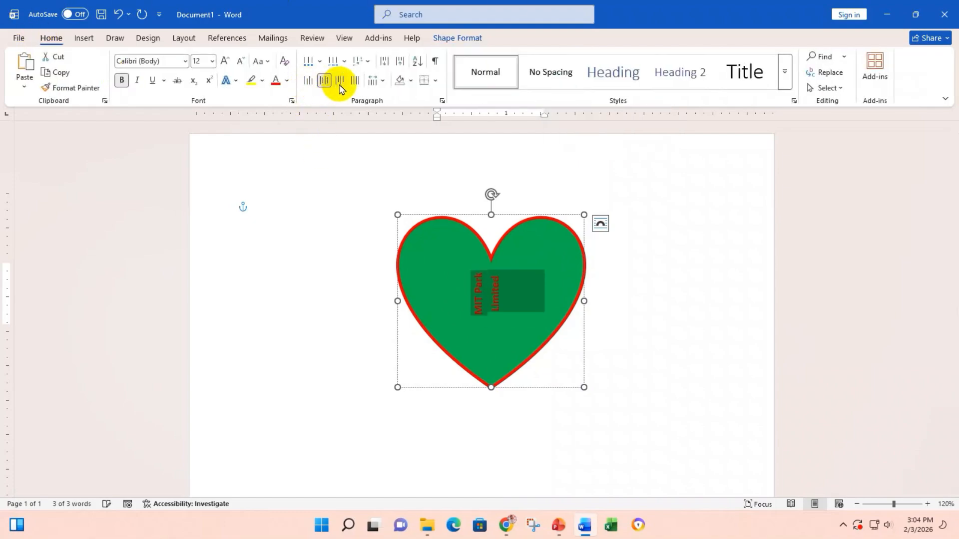
left_click(339, 81)
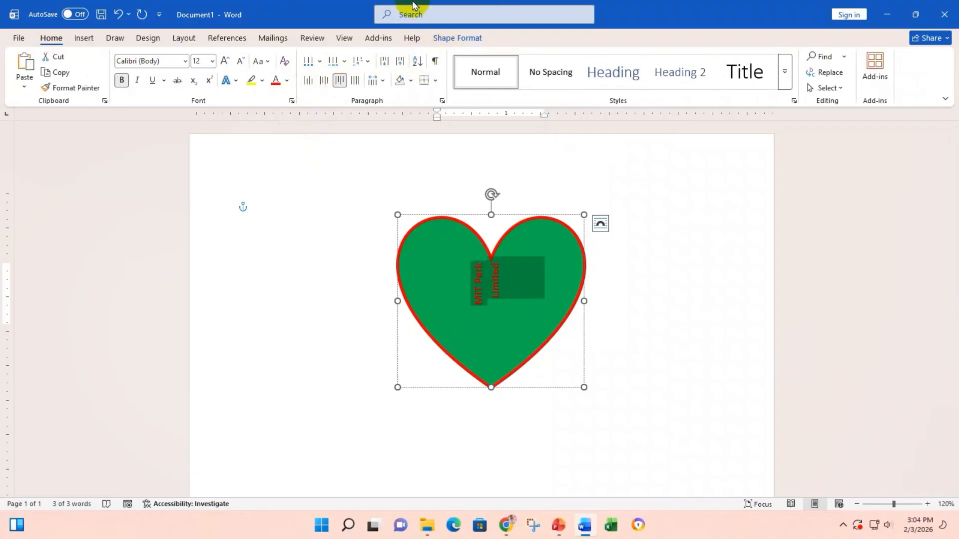
- Move the heart slightly up and to the left on the page
left_click(443, 38)
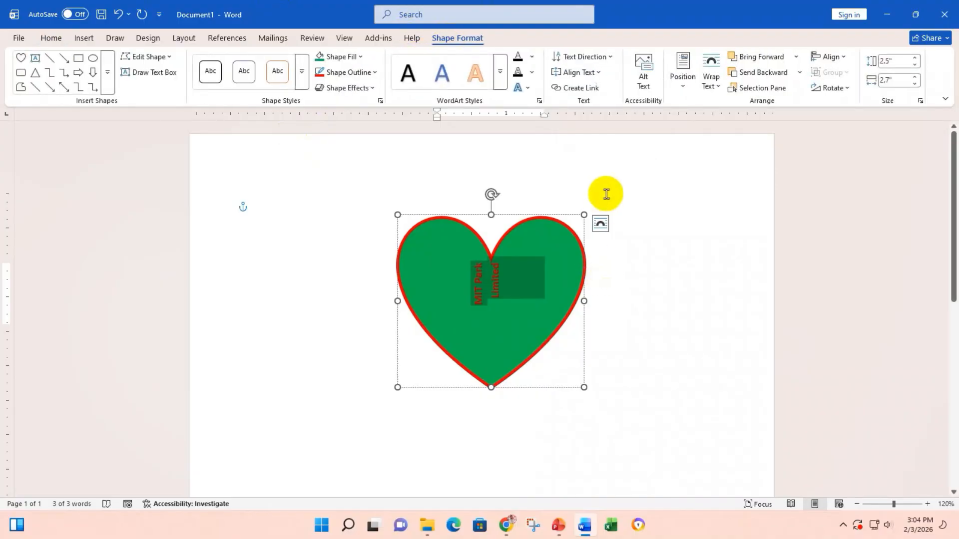
double_click(466, 308)
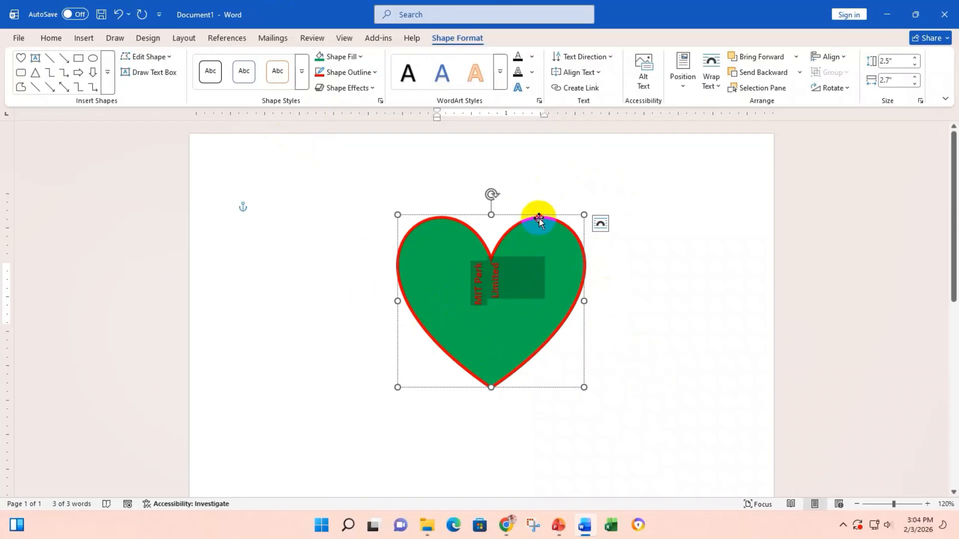
left_click_drag(538, 218, 514, 193)
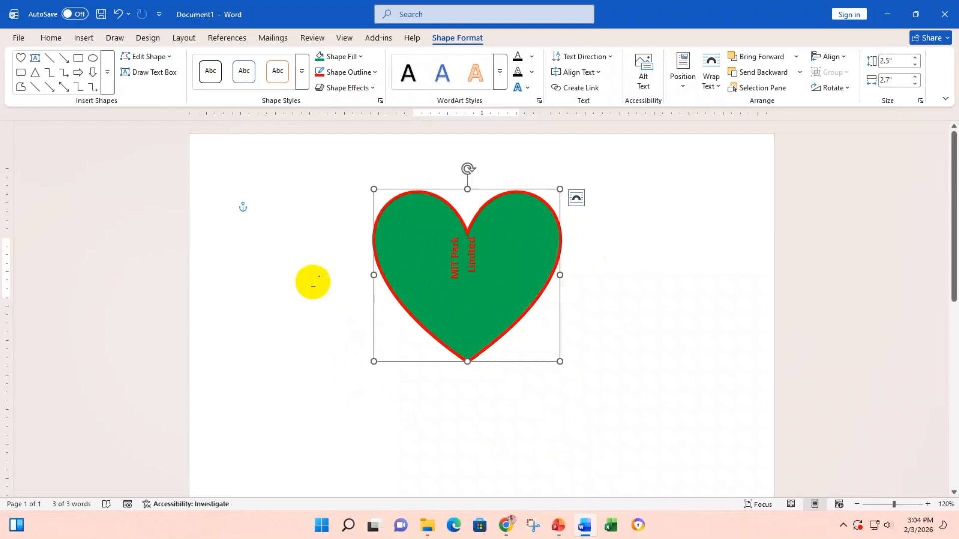
- Change the green heart into the Moon basic shape, keeping its text and formatting
left_click(168, 57)
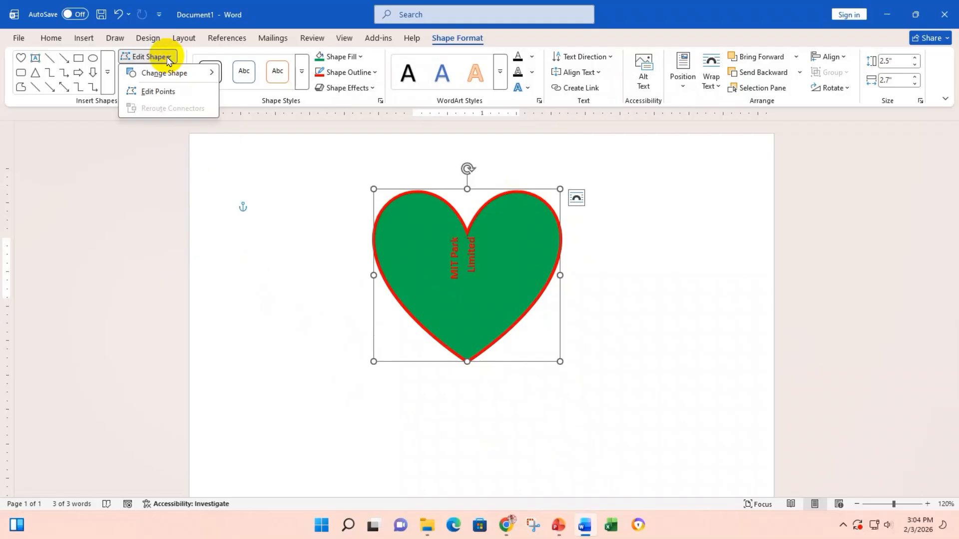
mouse_move(184, 75)
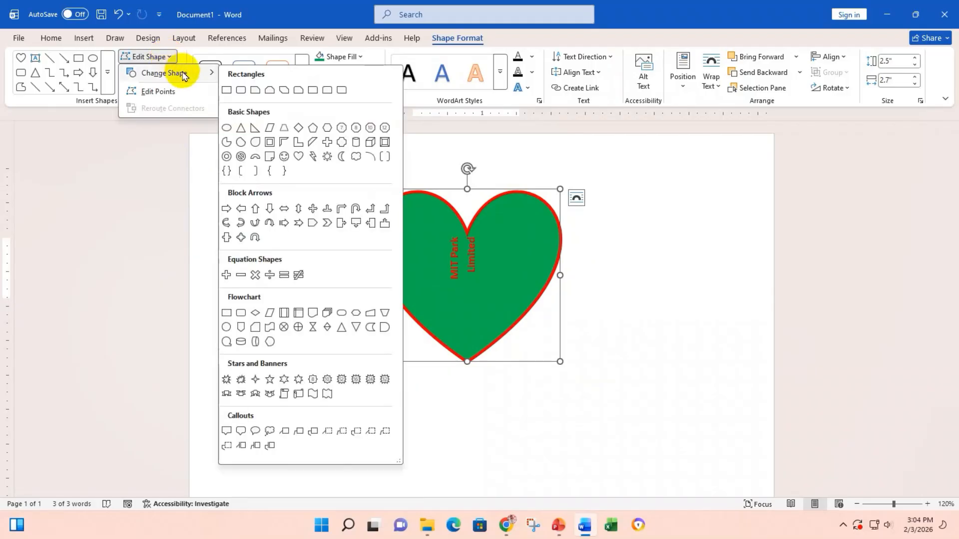
left_click(340, 155)
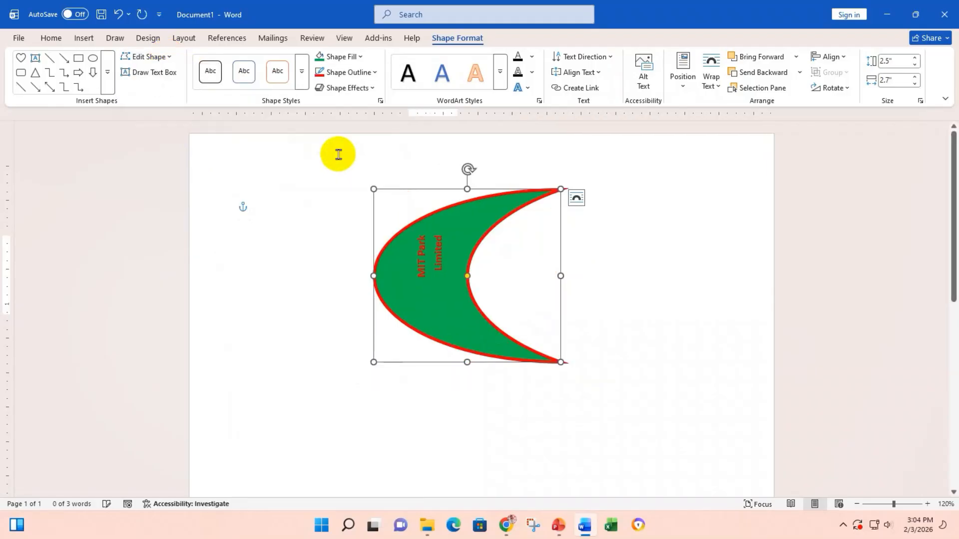